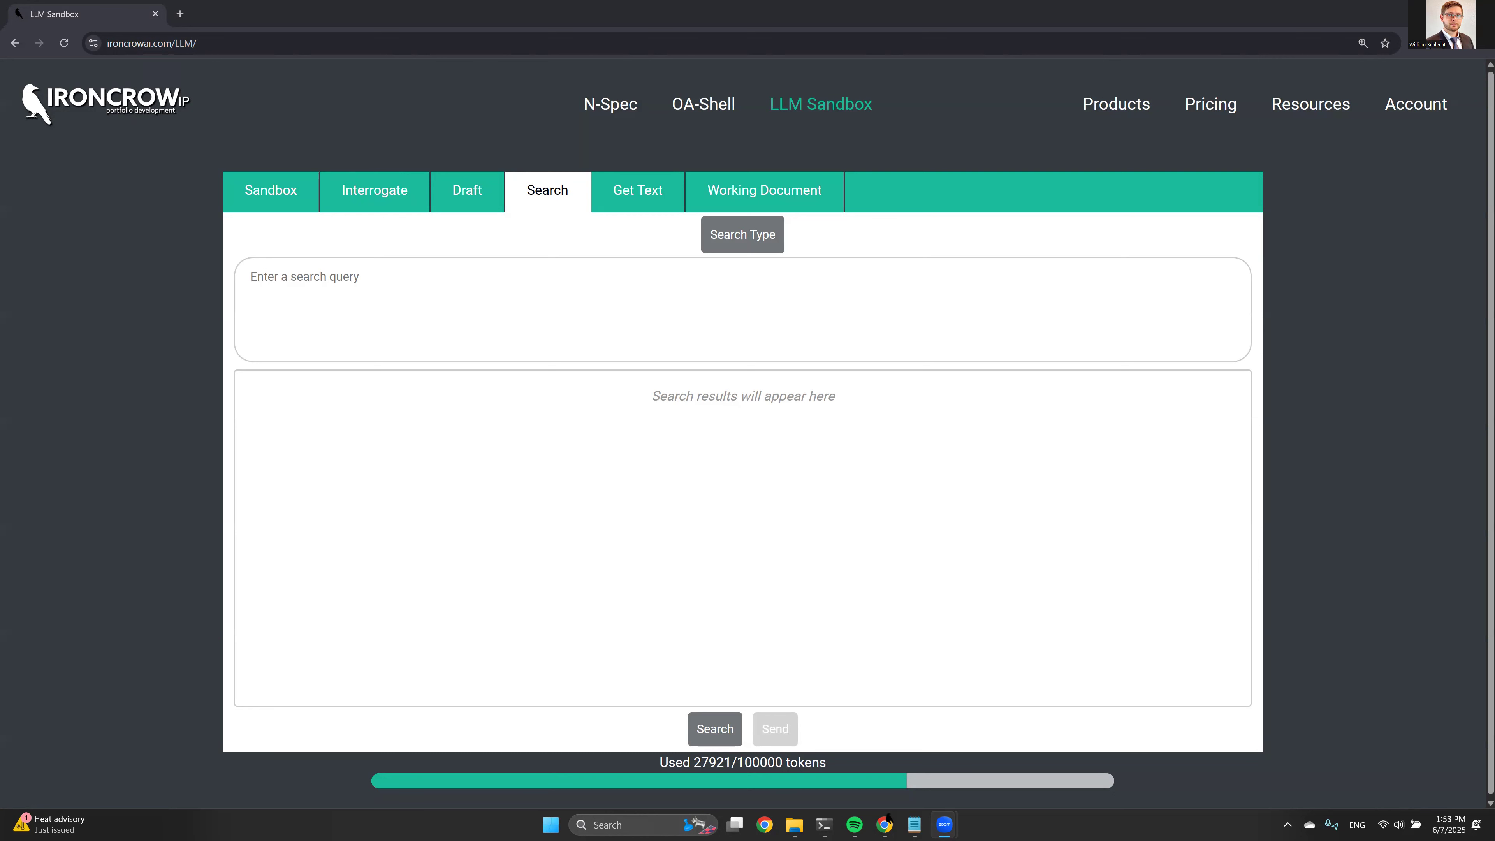
Paste the prepared query for three appealed, granted-or-abandoned applications from one examiner and run the search.
key(alt+Tab)
click(291, 298)
text(Please find 3 applications Examined by Richard Booth in which an appeal was filed and which were either eventually granted as a patent or abandoned.)
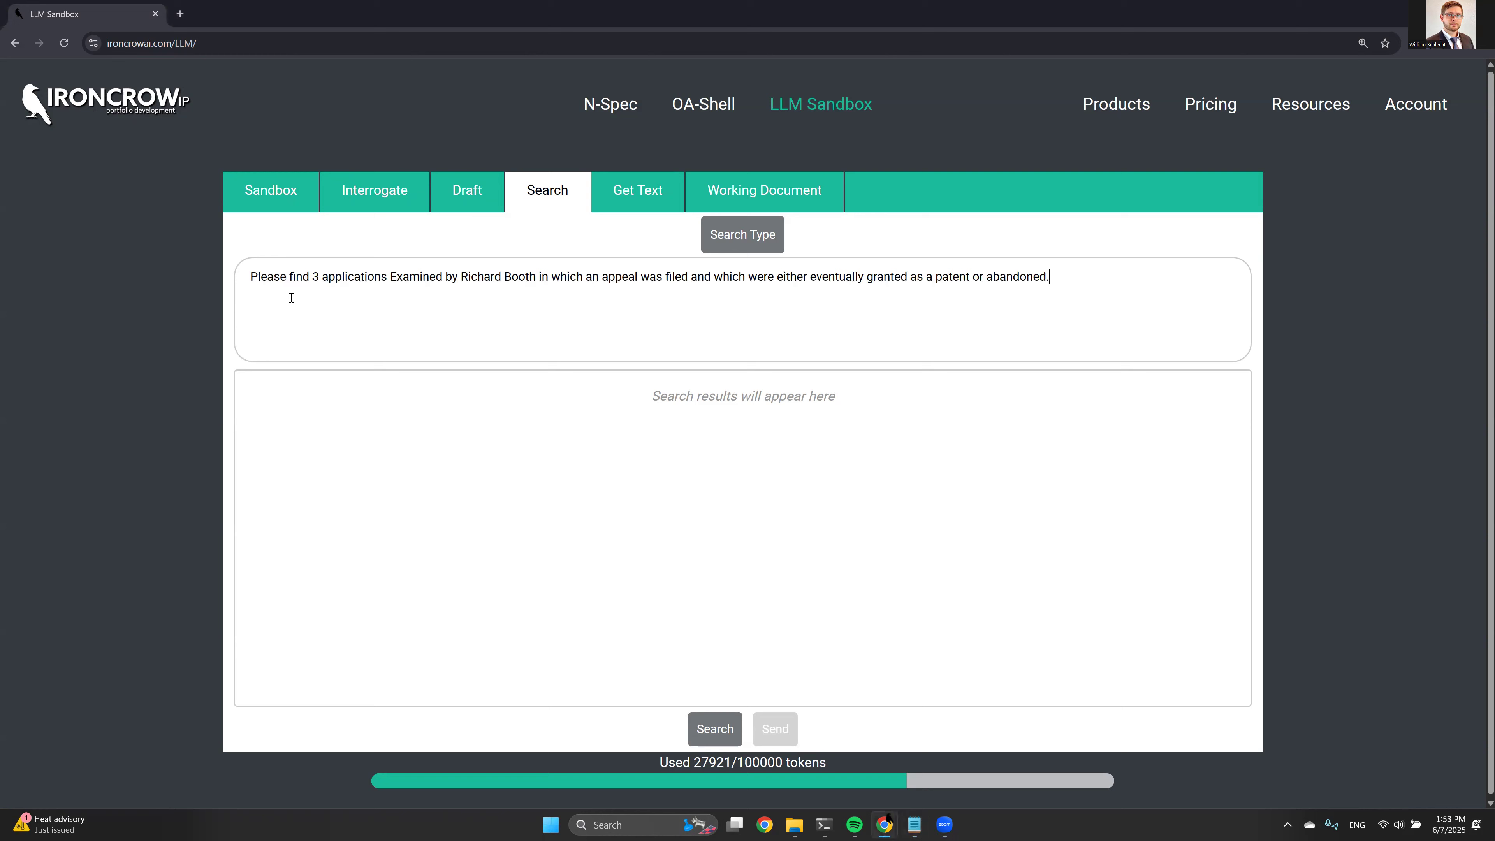
mouse_move(734, 239)
click(700, 723)
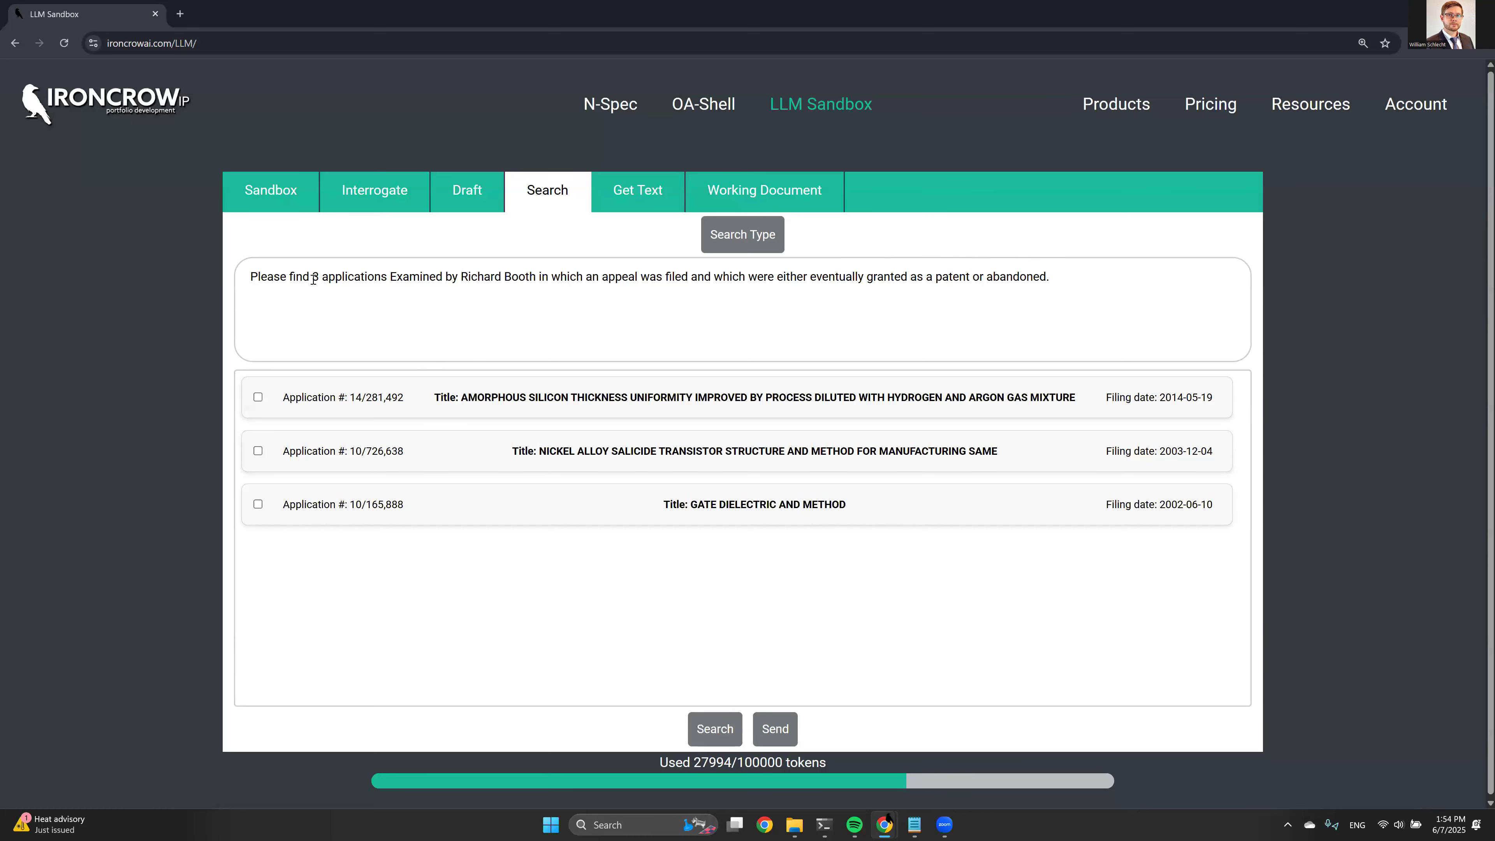
Expand application 14/281,492 to read its examiner name and patent number, then collapse it.
click(408, 390)
scroll(377, 442, down, 1)
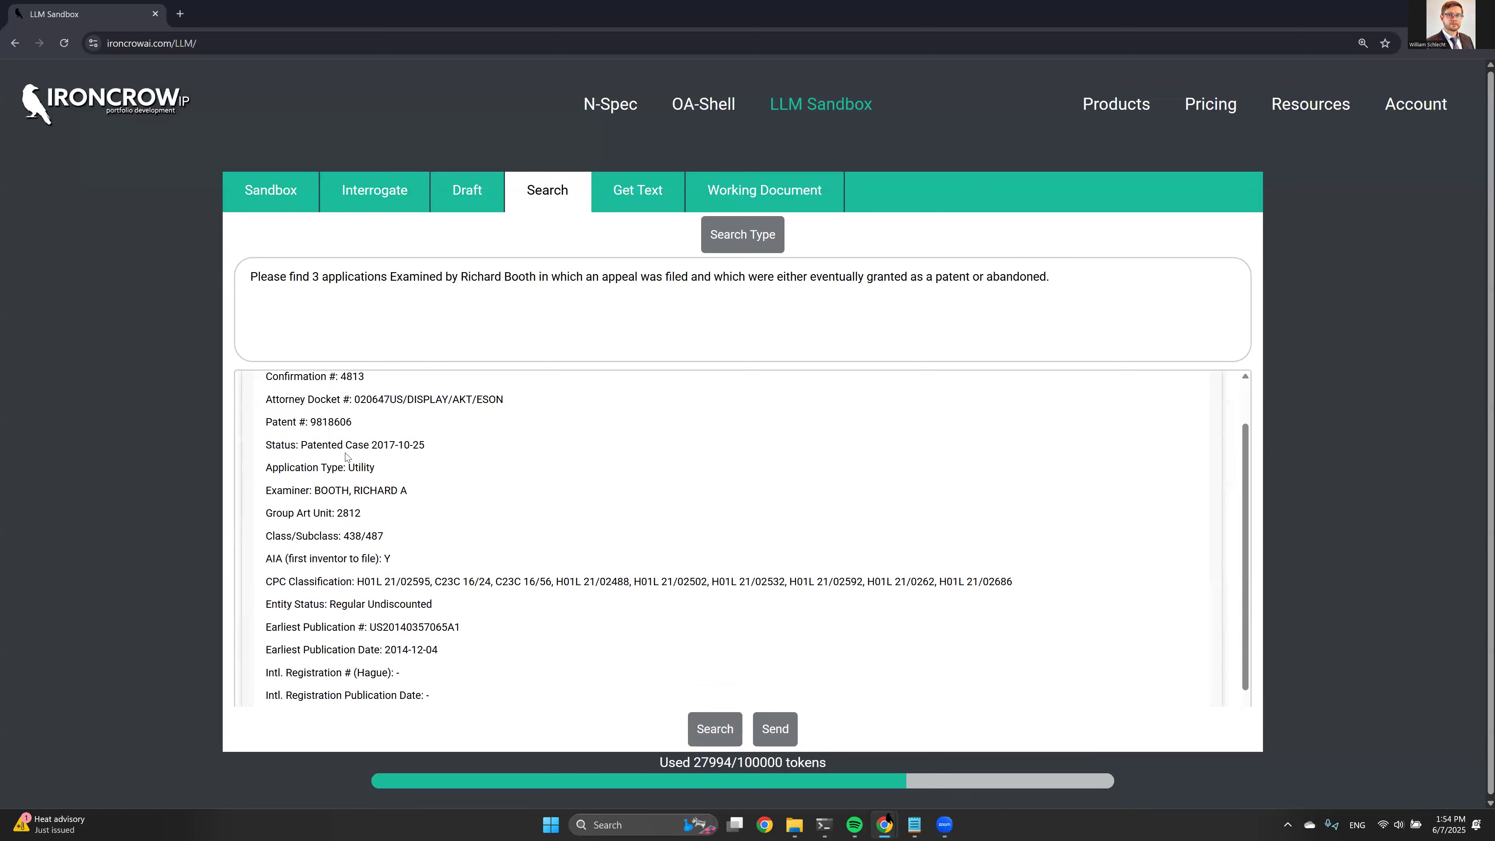
drag(314, 490, 402, 500)
click(403, 501)
scroll(382, 494, up, 1)
drag(308, 489, 350, 491)
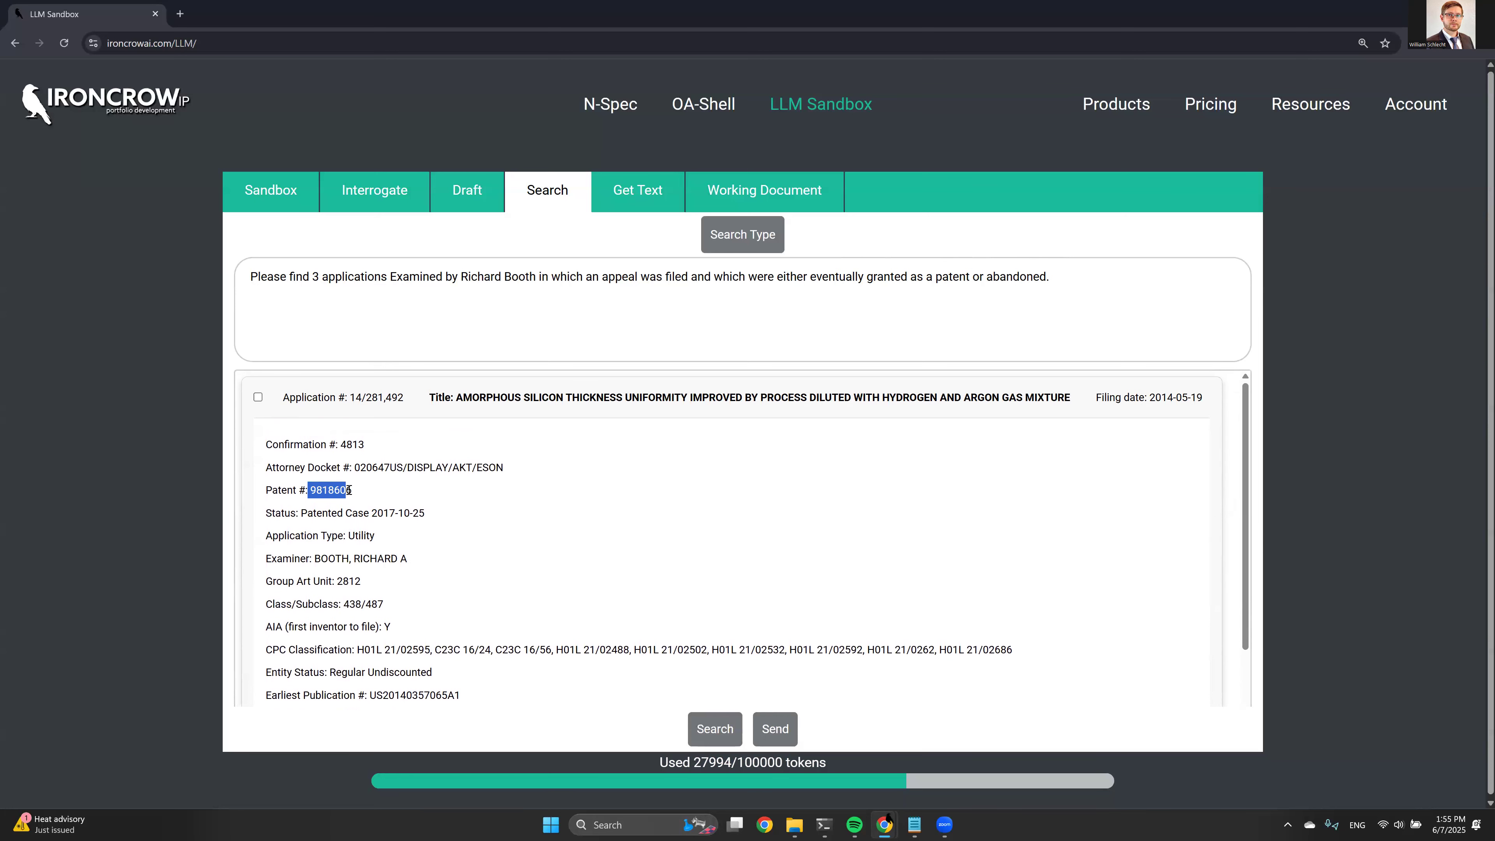
click(378, 393)
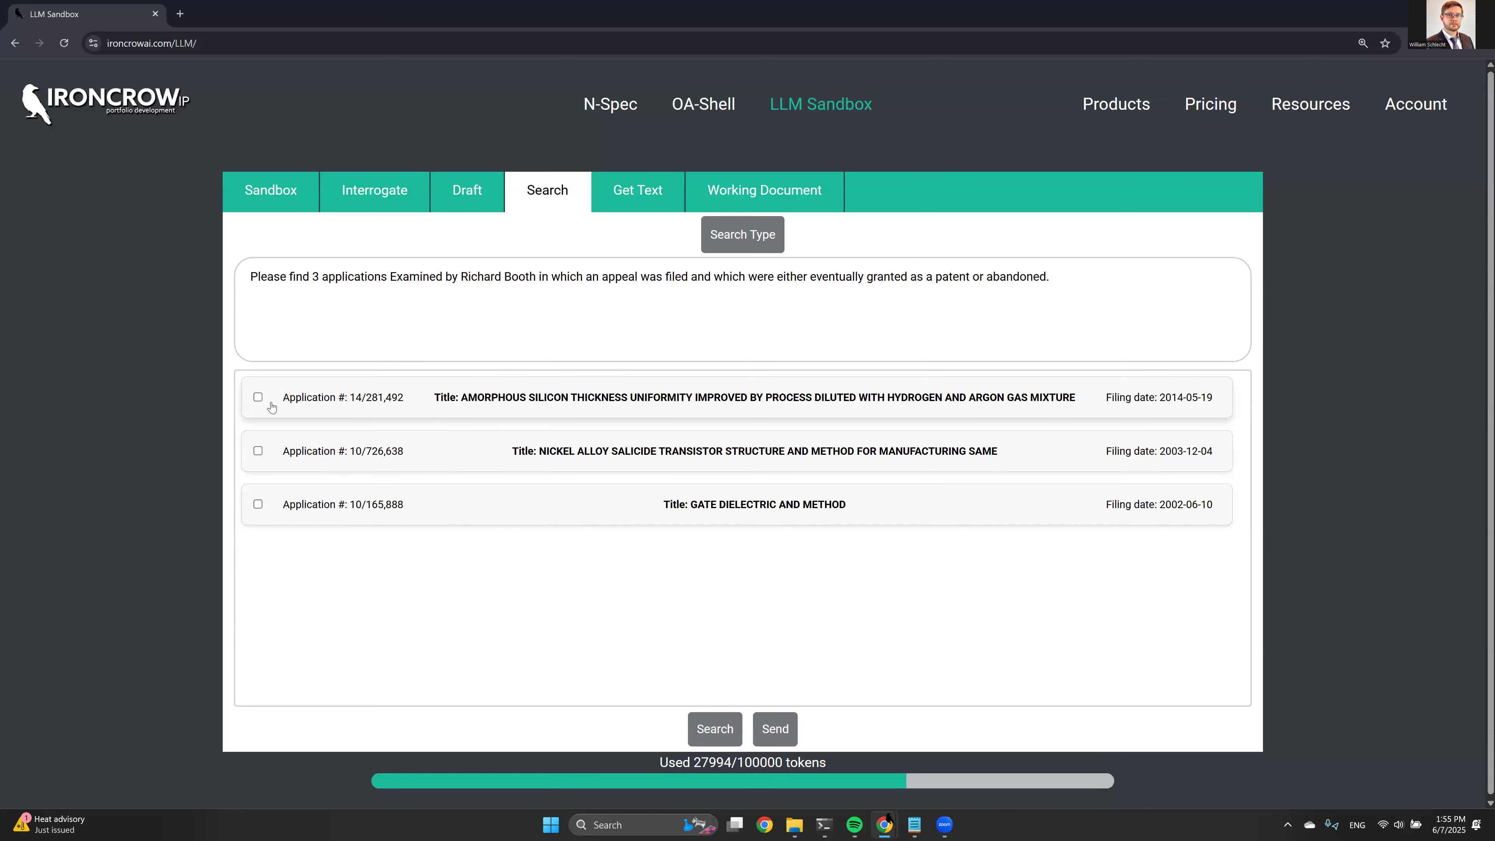
Select applications 14/281,492, 10/726,638 and 10/165,888 and send them to document selection.
click(258, 397)
click(258, 450)
click(258, 504)
click(771, 731)
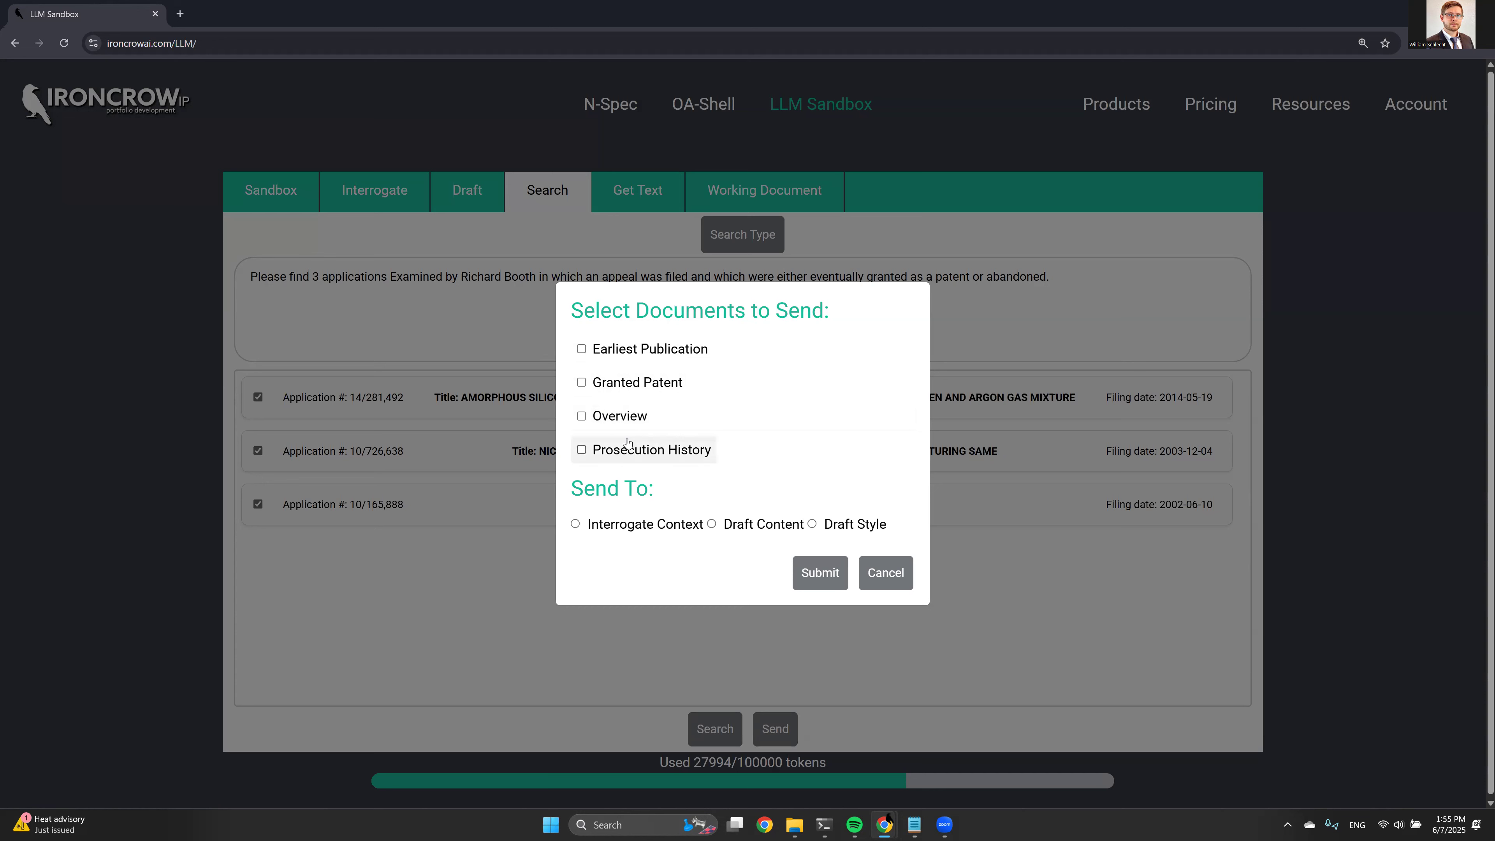
Include Overview and Prosecution History, then bring up the prosecution history document types.
click(601, 423)
click(614, 459)
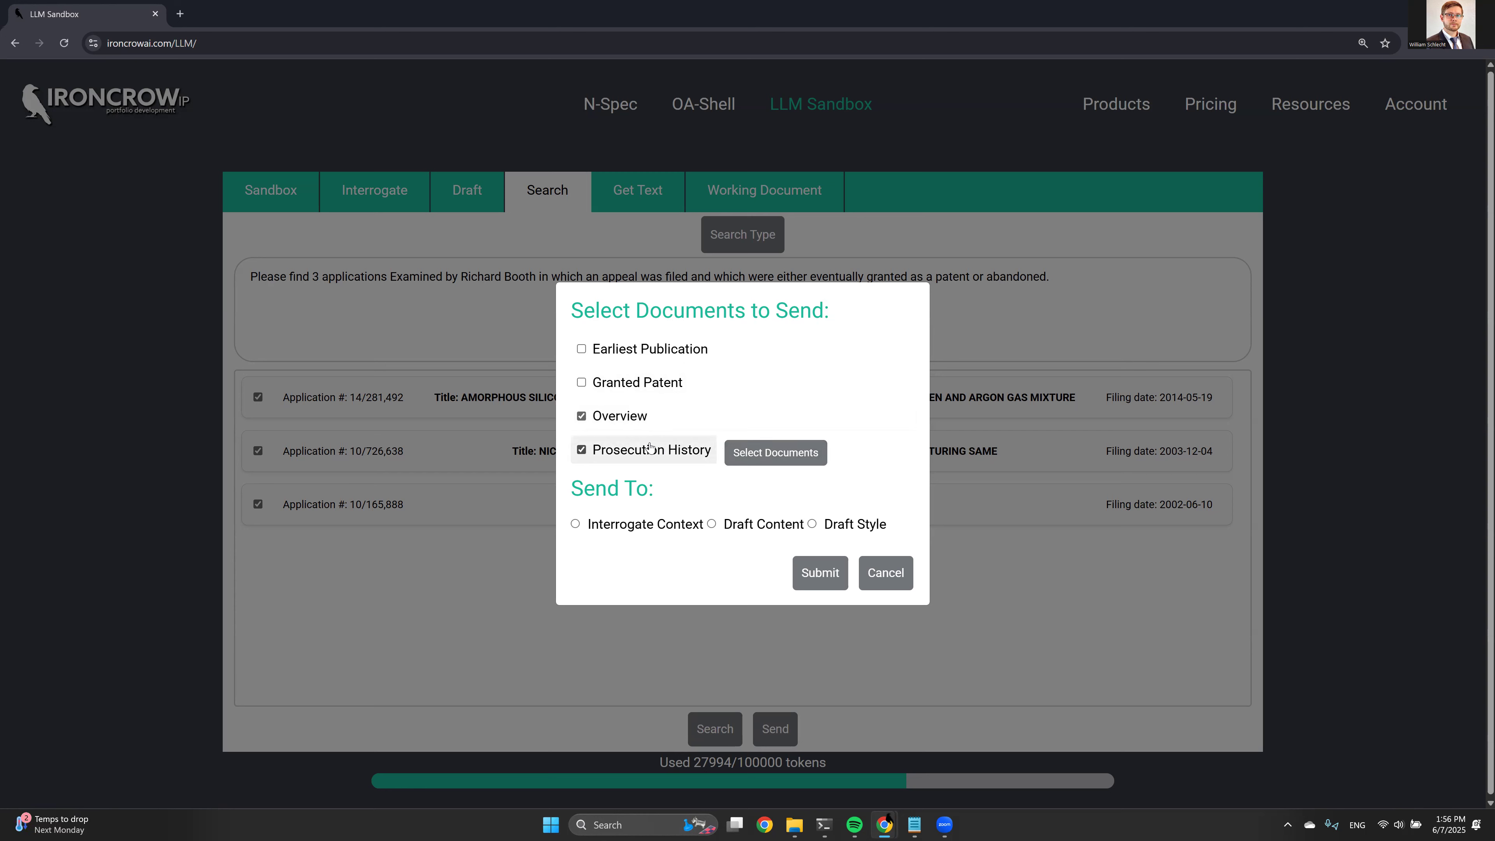
click(781, 454)
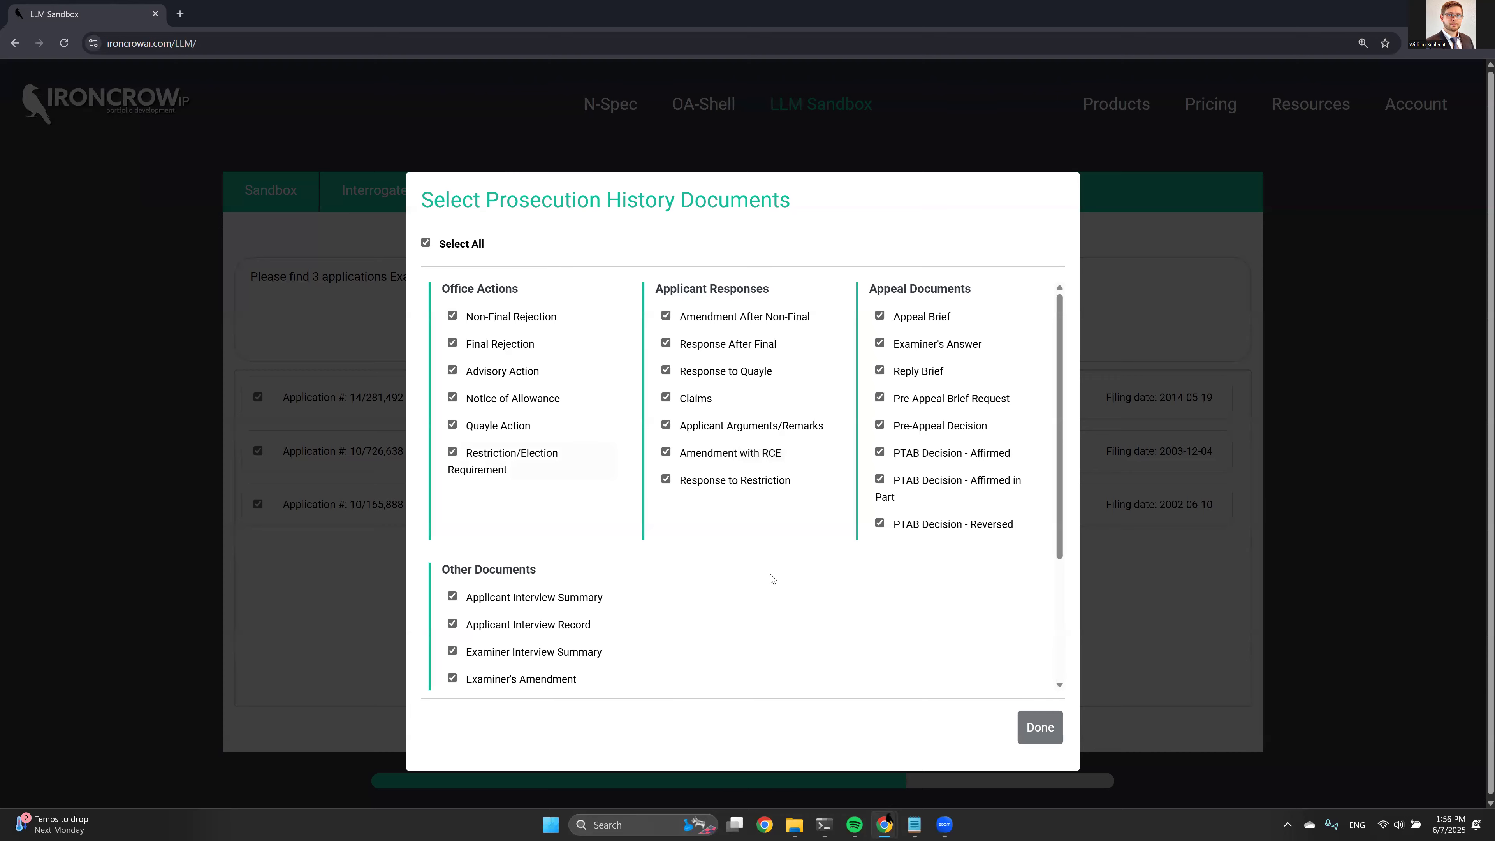
Clear every prosecution history document type in the selection list.
click(1031, 728)
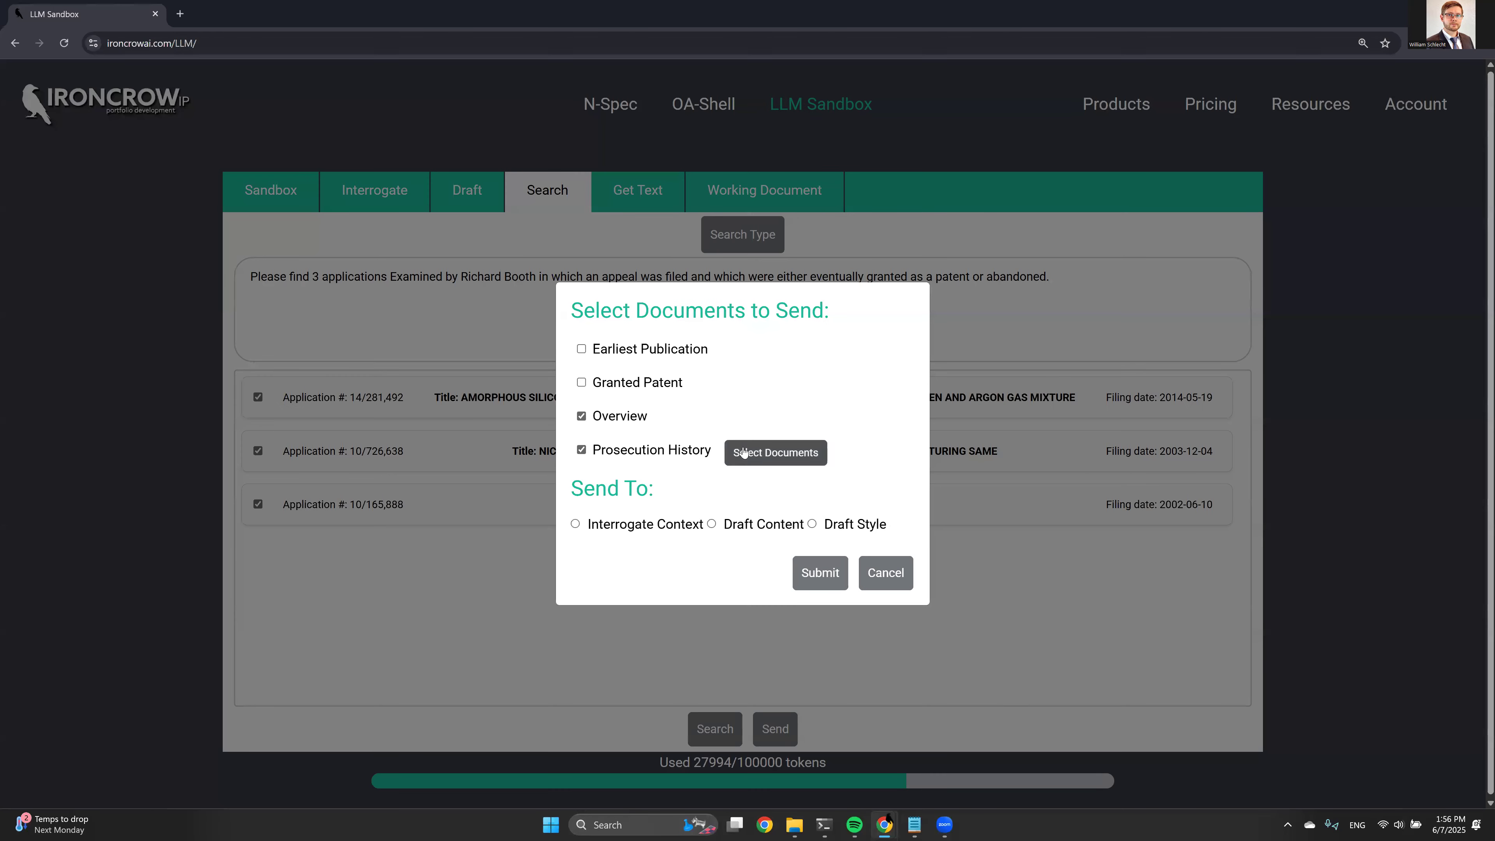
click(775, 454)
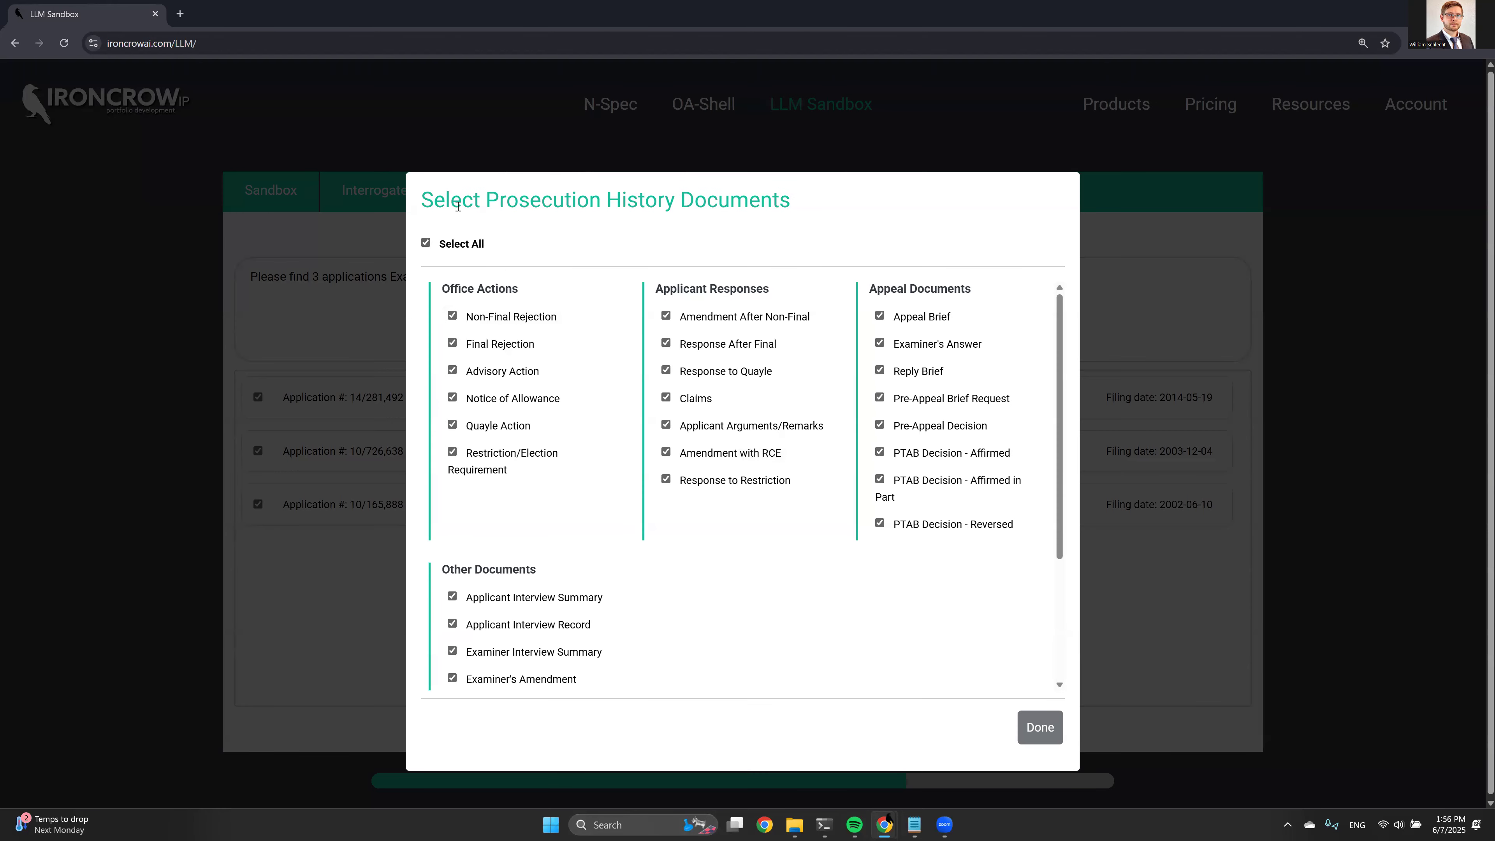
click(452, 245)
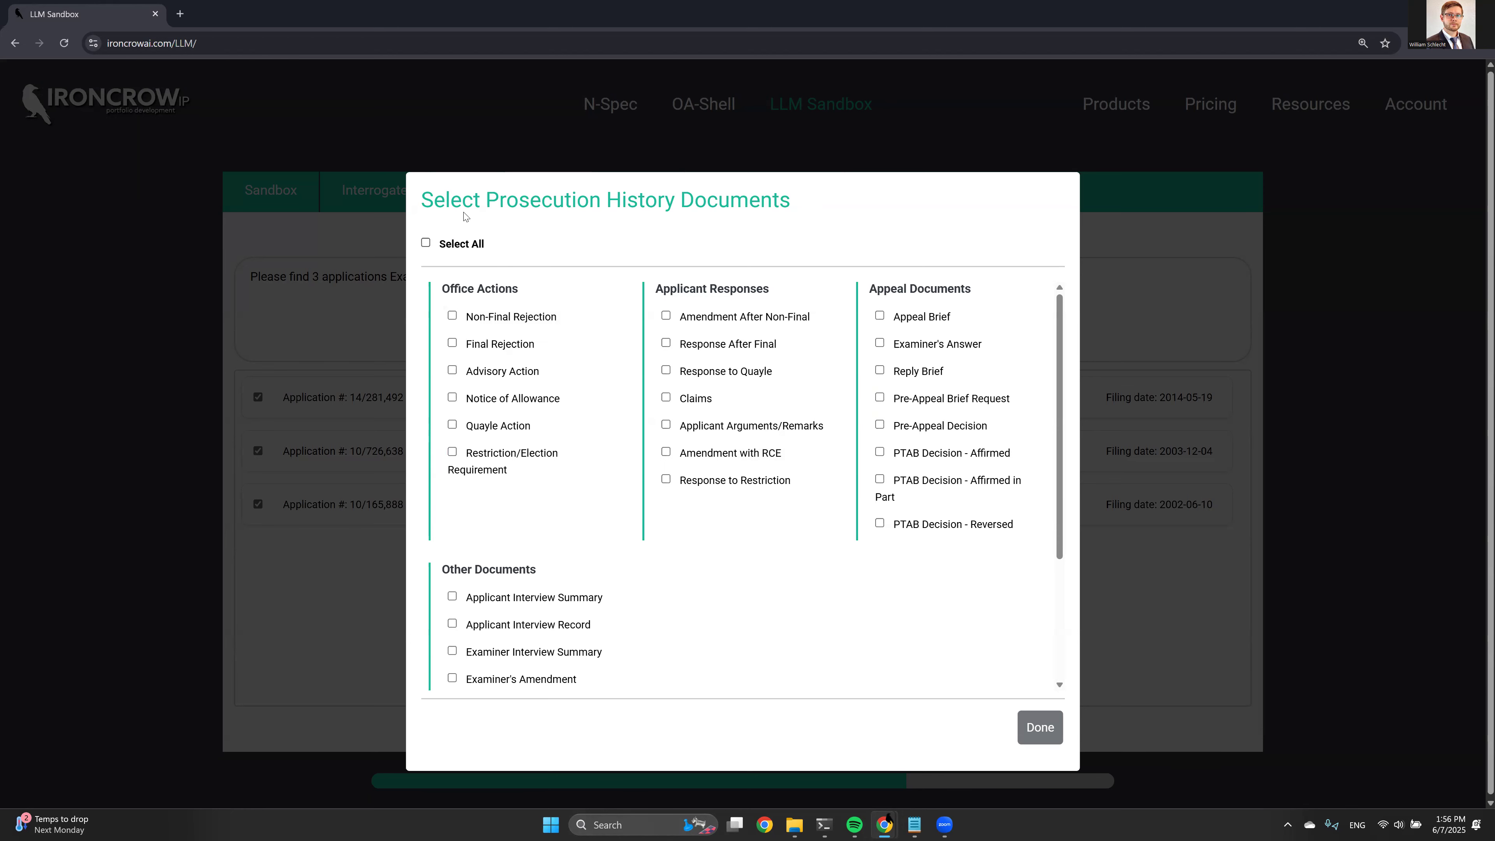
click(460, 244)
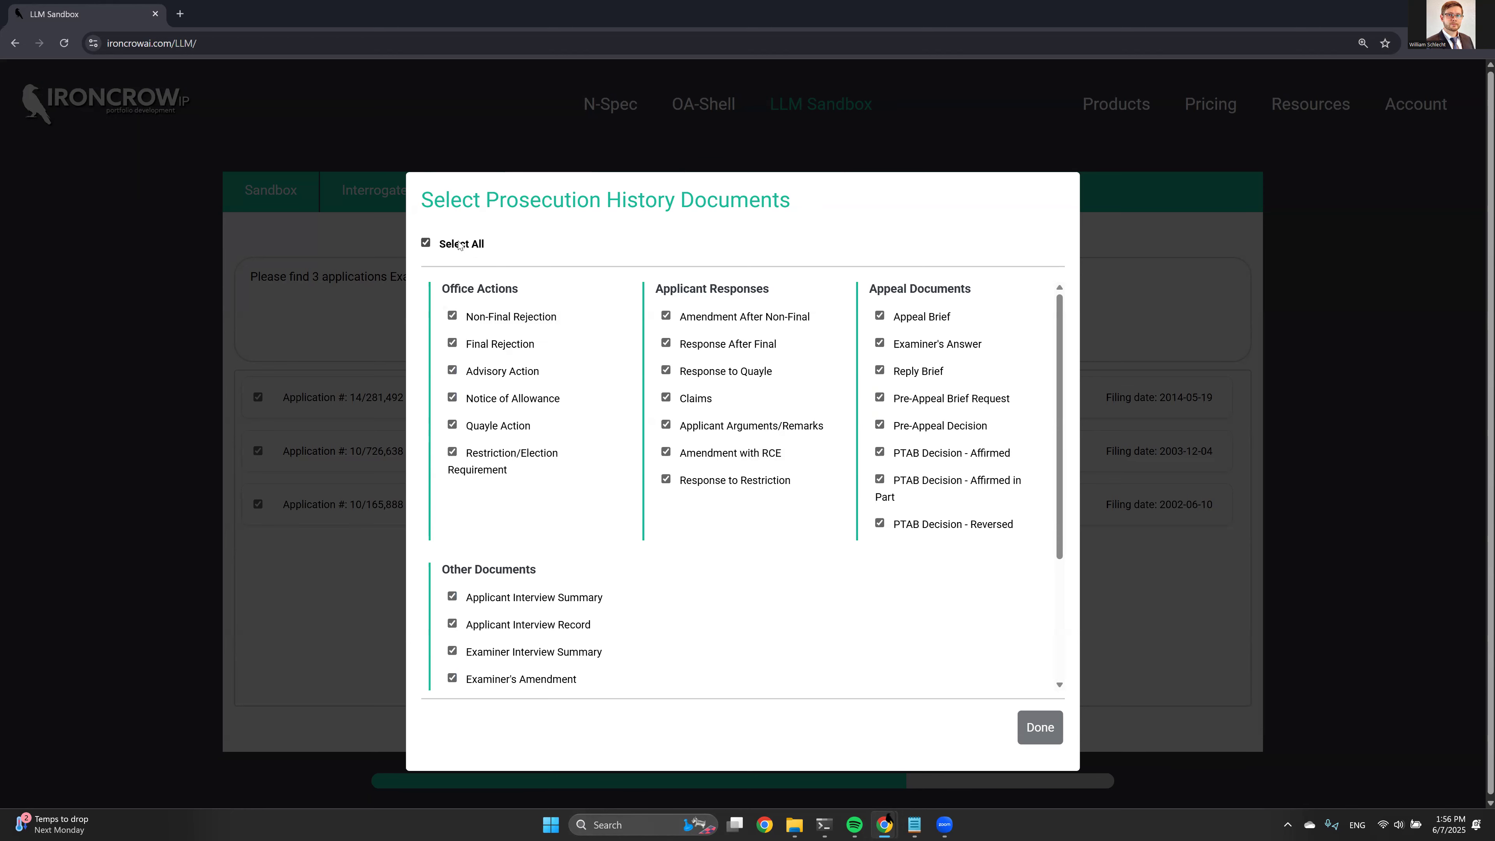
scroll(547, 442, down, 3)
scroll(547, 442, up, 2)
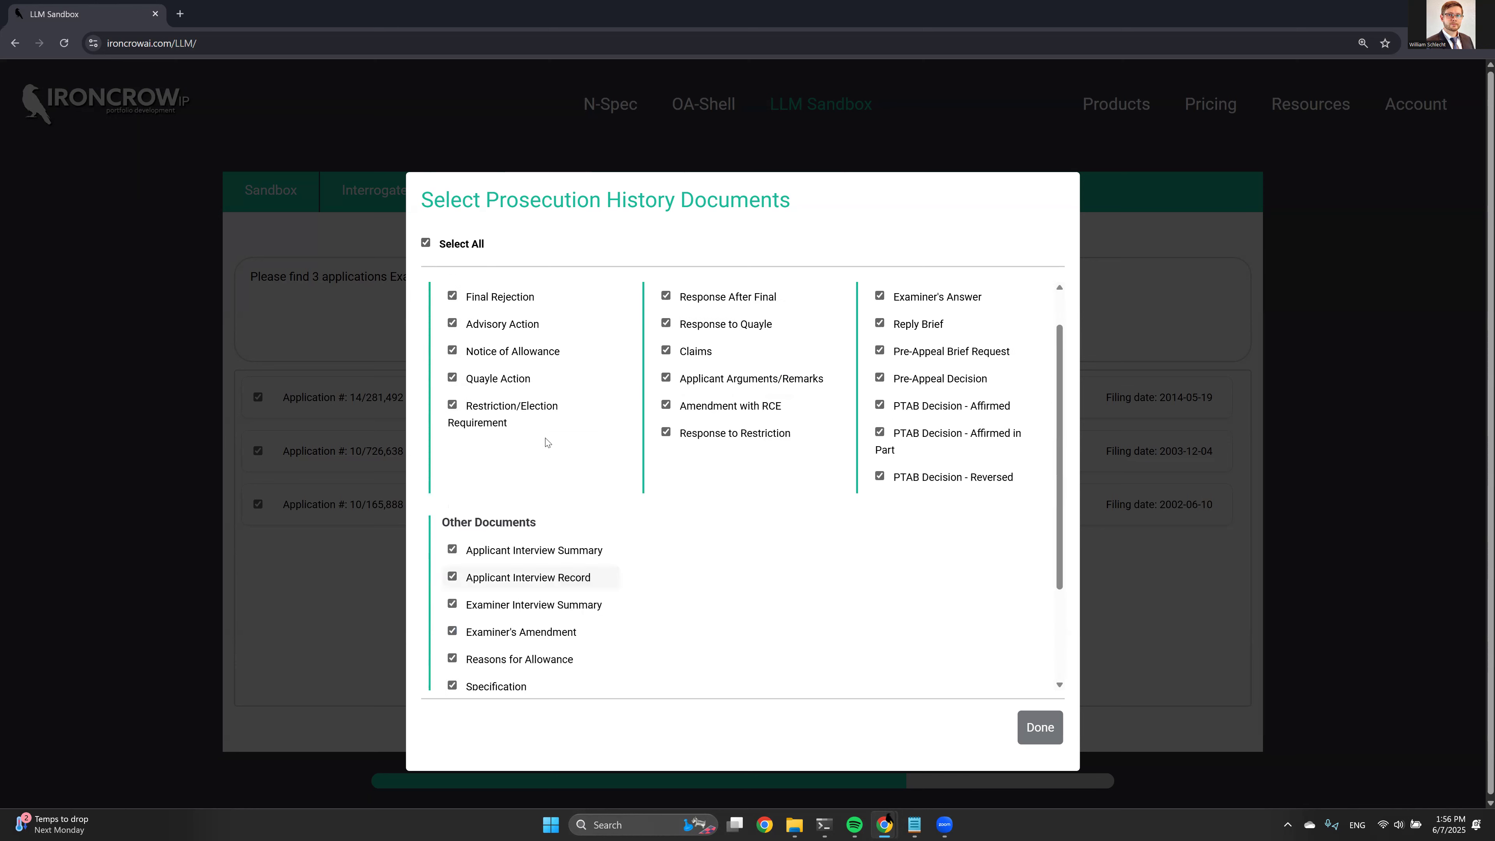
scroll(546, 441, up, 2)
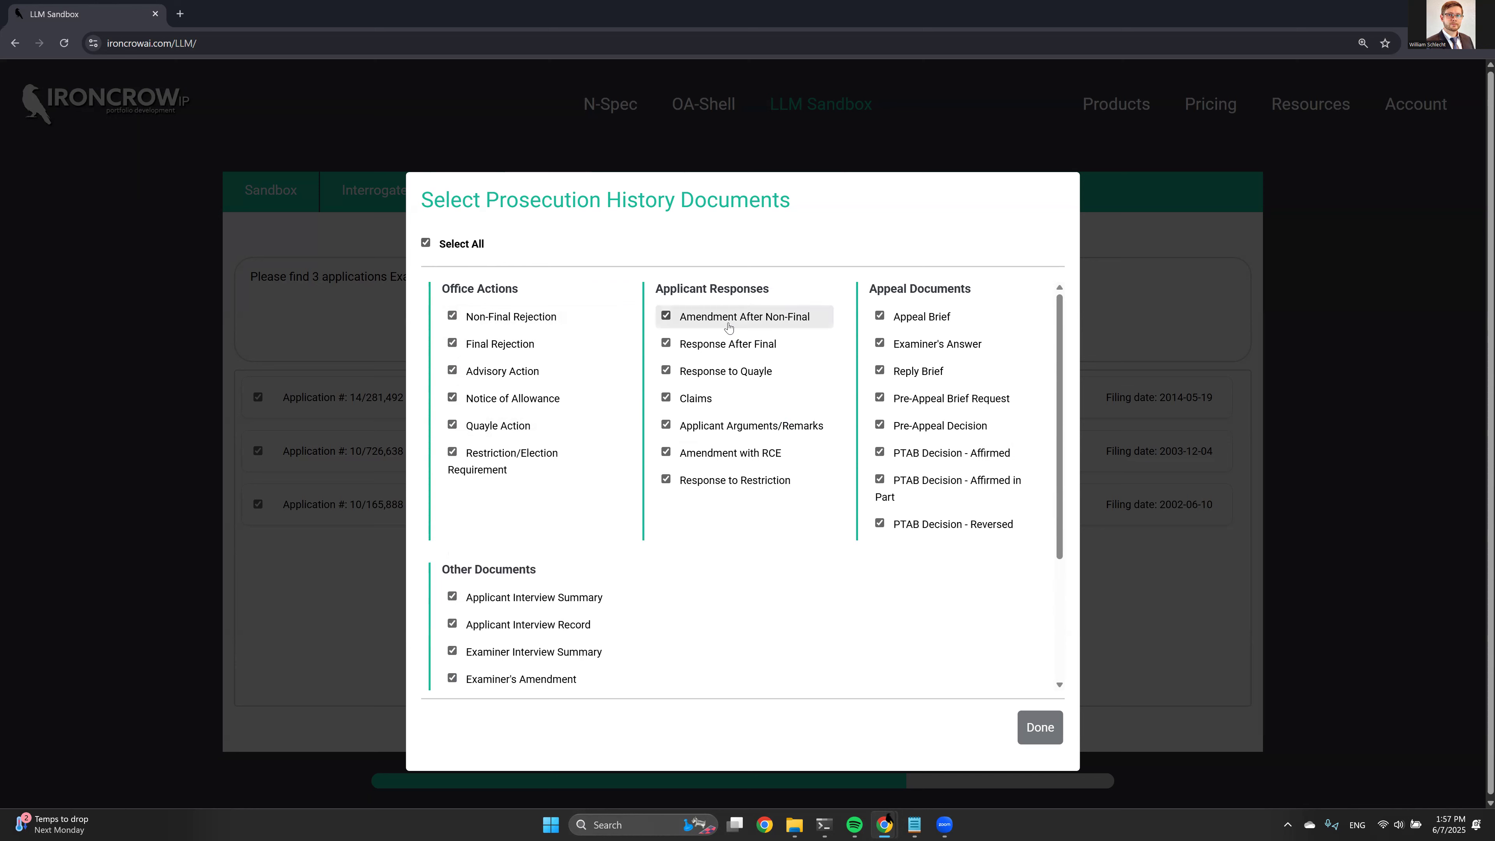
click(477, 243)
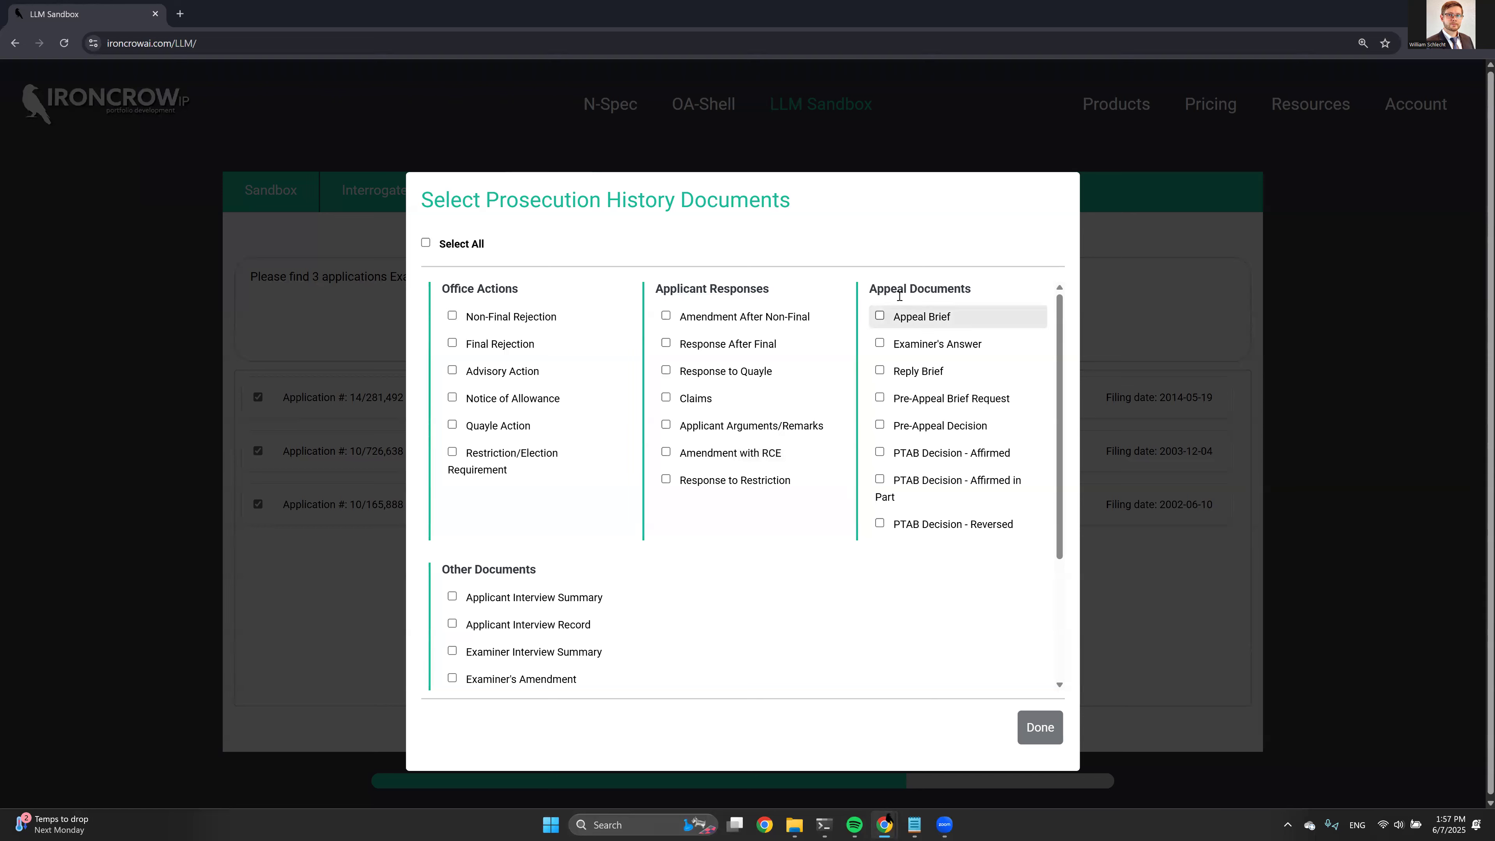
Tick the eight appeal types, Appeal Brief through PTAB Decision - Reversed, and confirm.
click(900, 316)
click(904, 345)
click(906, 370)
click(905, 398)
click(905, 425)
click(905, 453)
click(905, 478)
click(914, 526)
scroll(906, 519, down, 3)
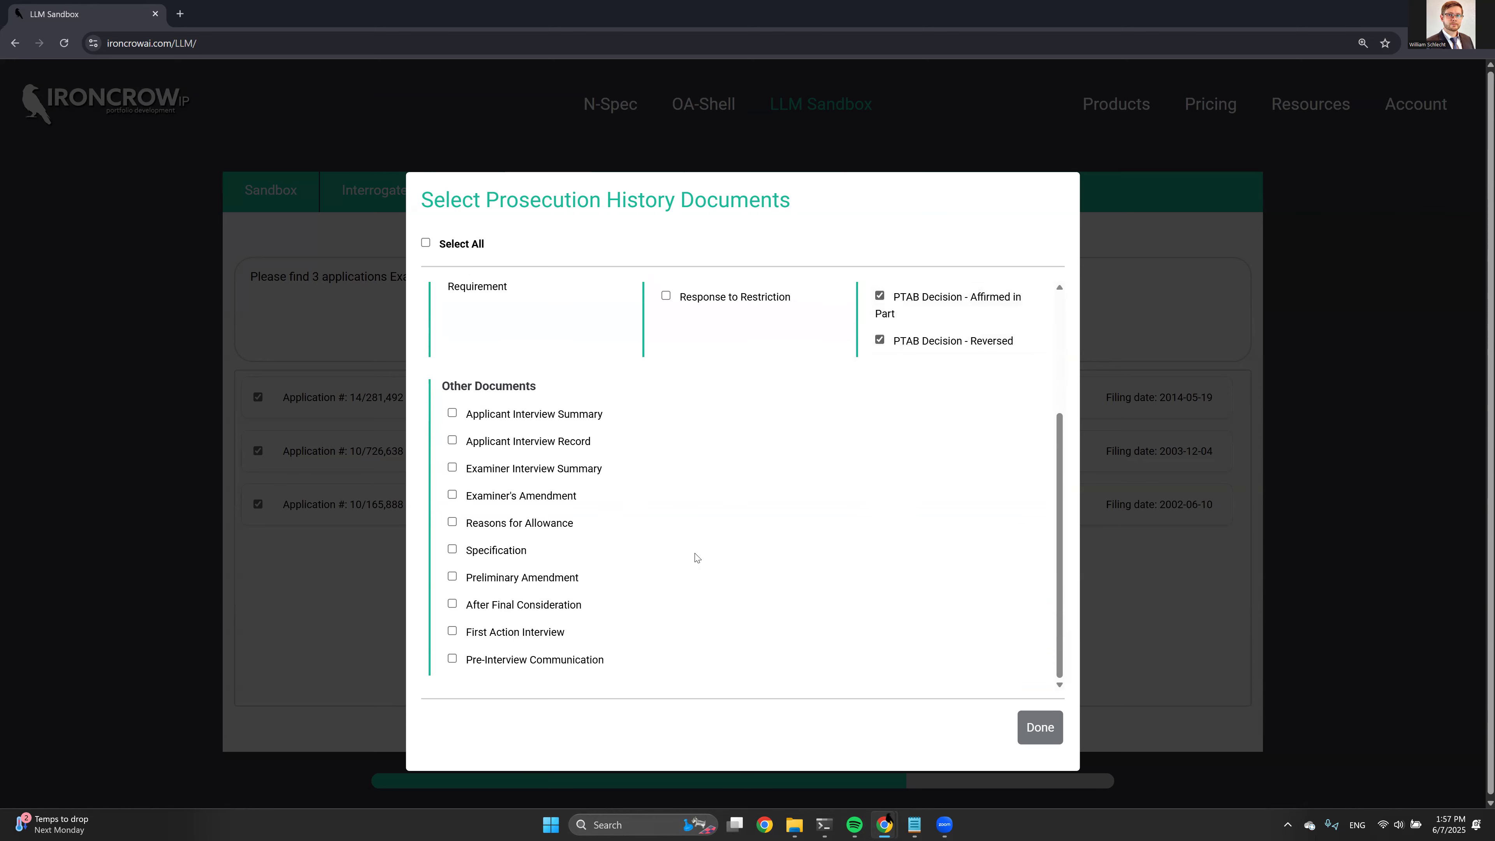
click(1027, 733)
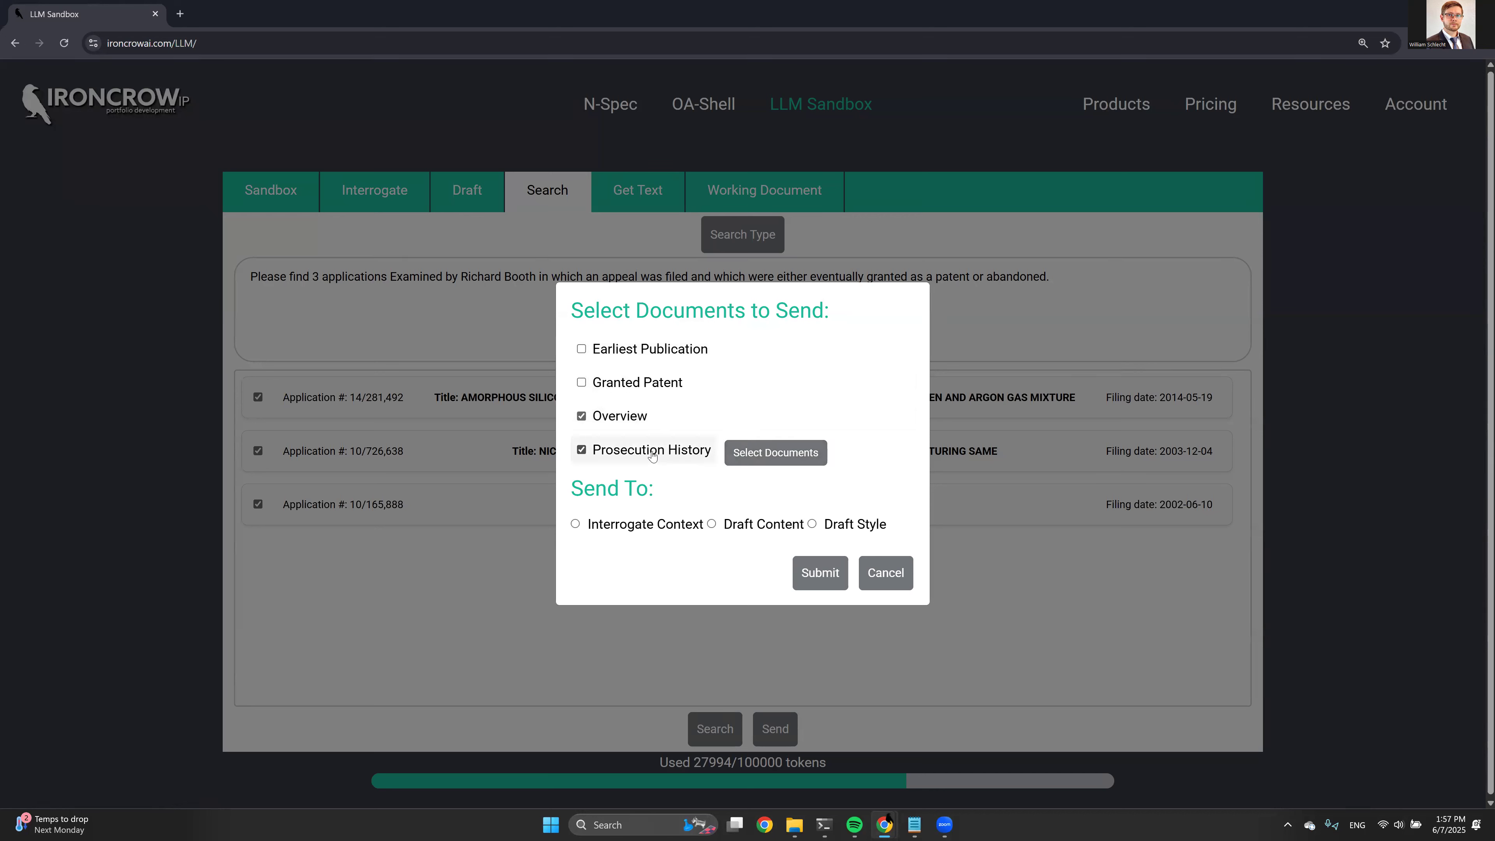
Send the overviews and appeal documents to Interrogate Context and submit.
click(601, 527)
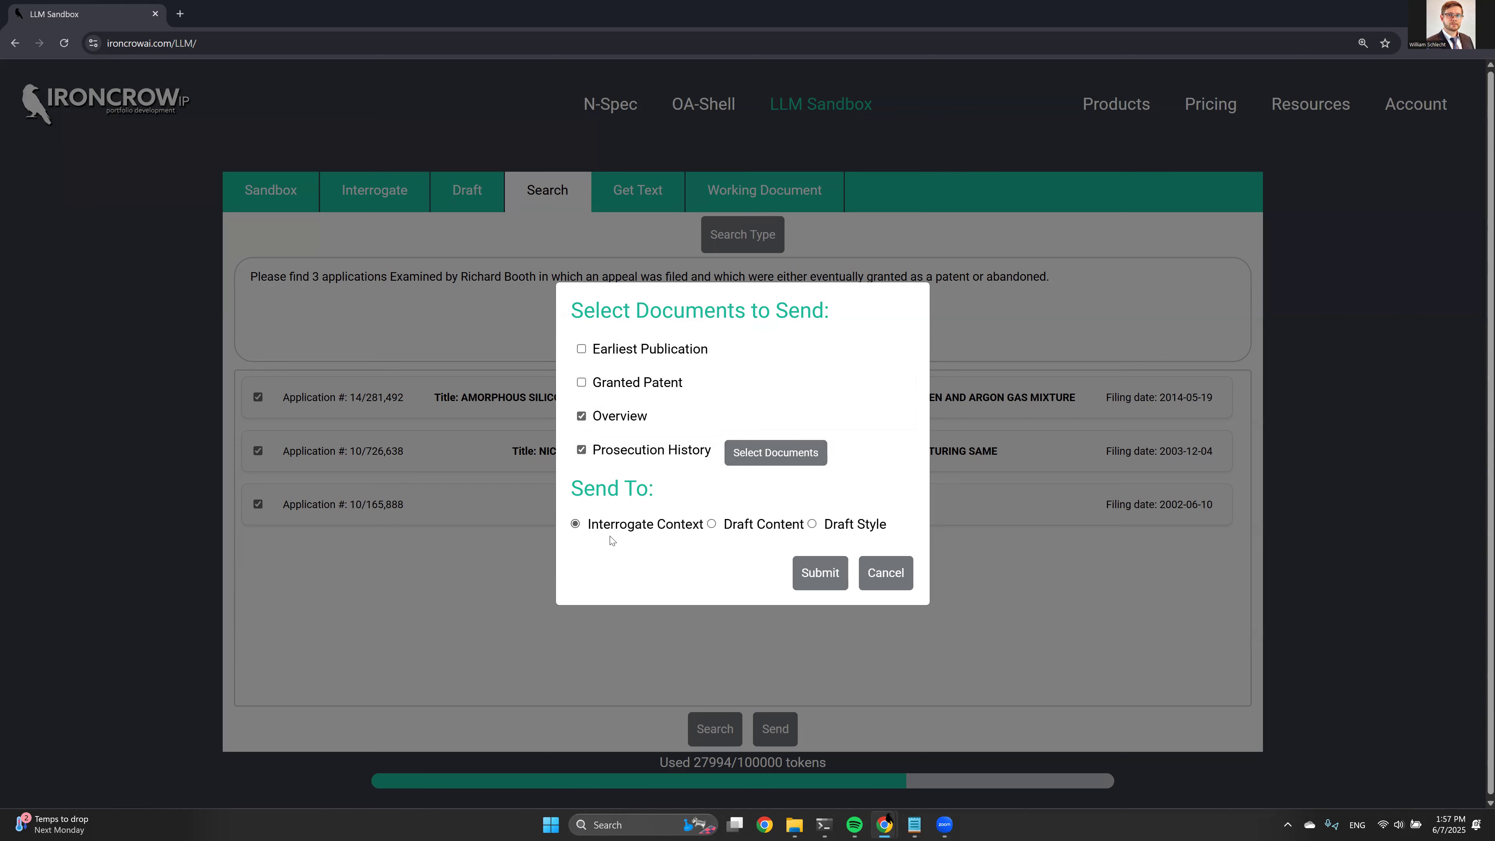
click(820, 574)
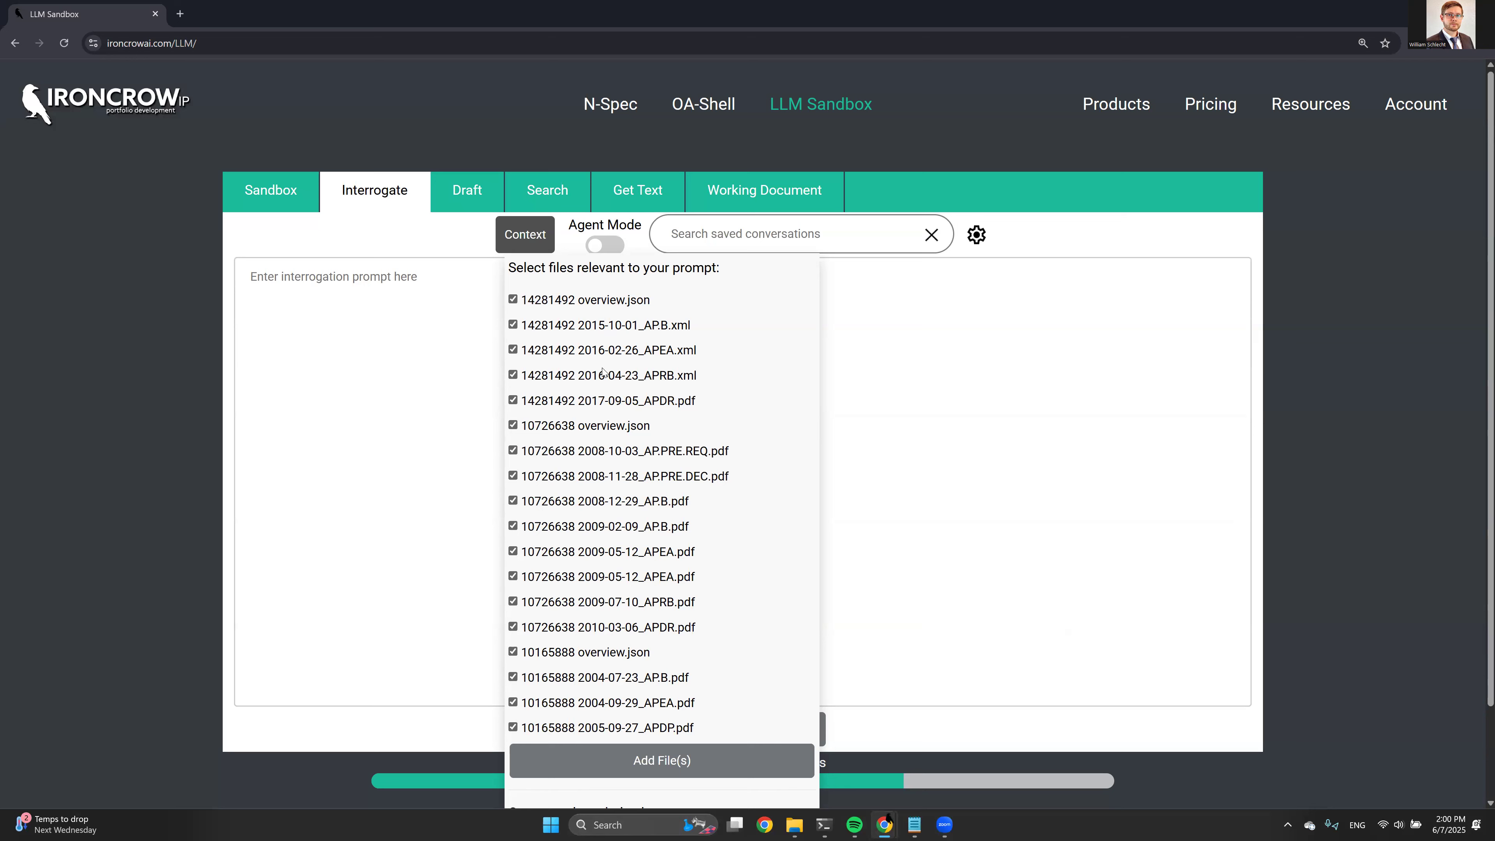
Uncheck the overview.json files for 14281492, 10726638 and 10165888 and close the context list.
scroll(596, 392, down, 1)
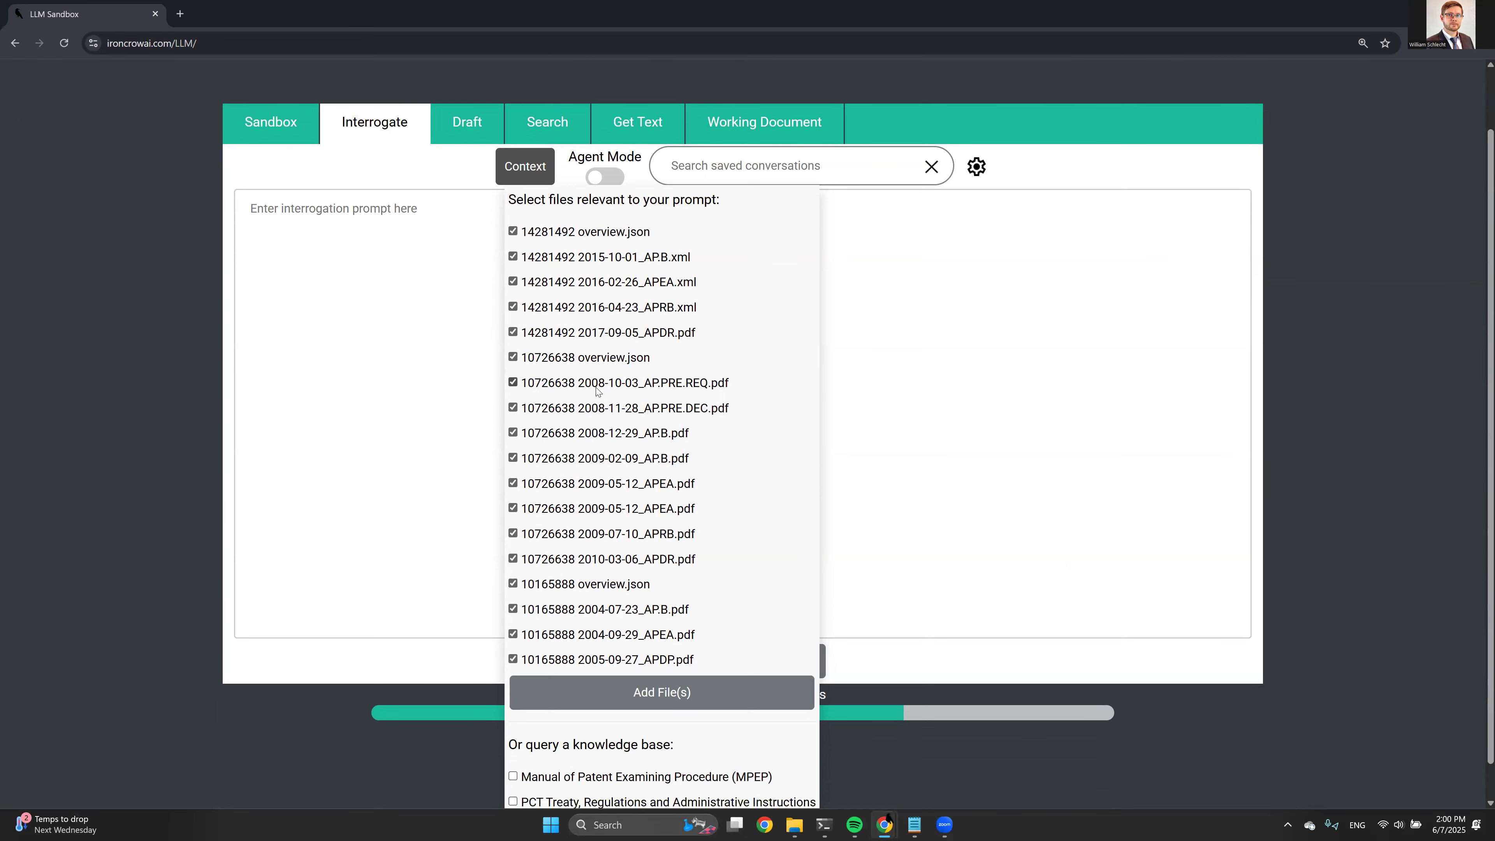
scroll(596, 392, up, 1)
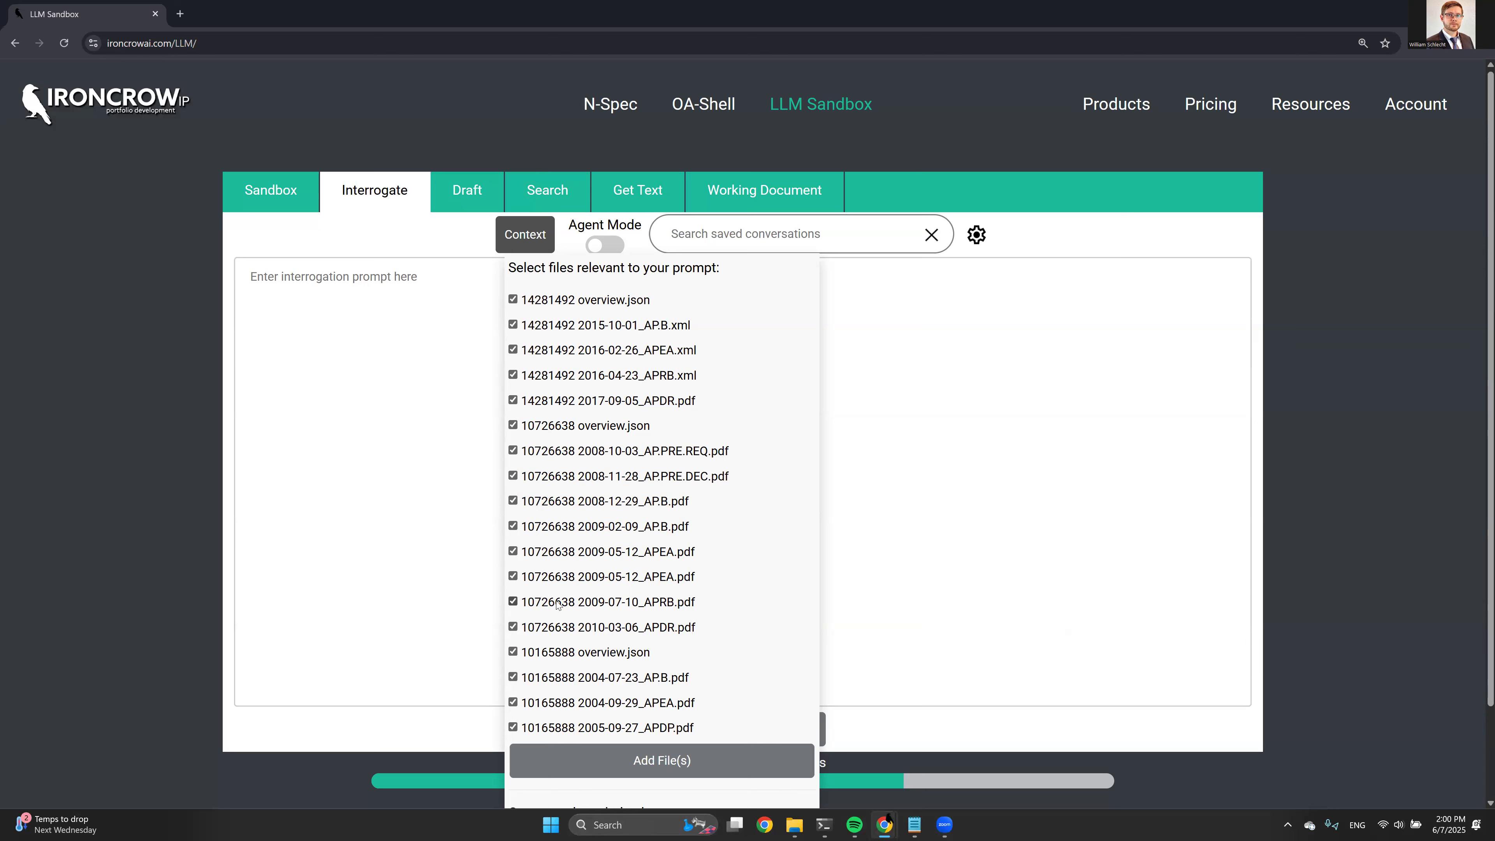
click(554, 301)
click(553, 425)
click(553, 652)
click(661, 760)
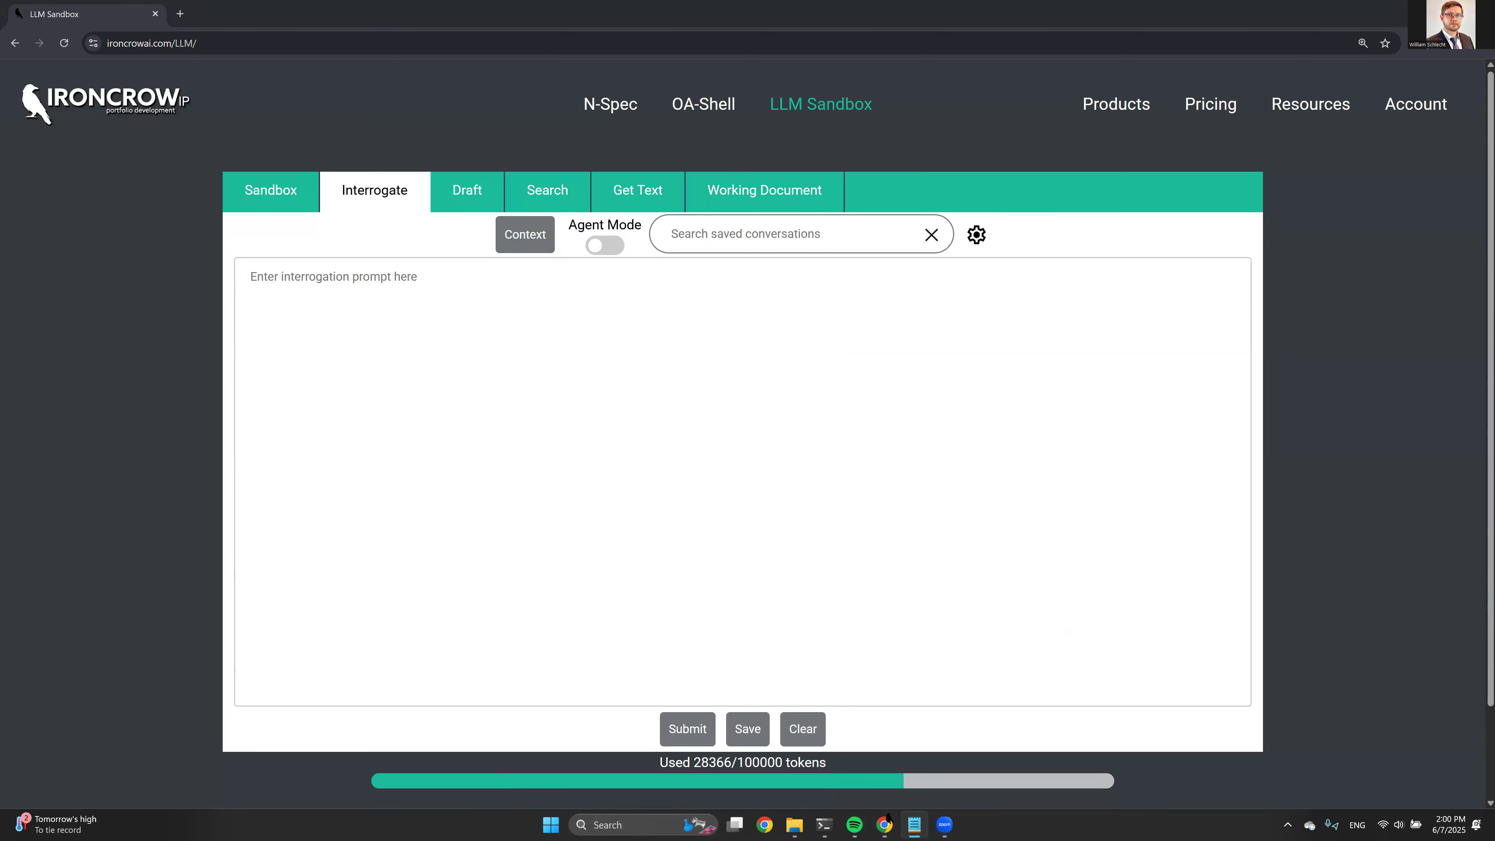
click(591, 537)
text(Please summarize the provided appeal documents. Was the Examiner reversed or affirmed in these appeals?)
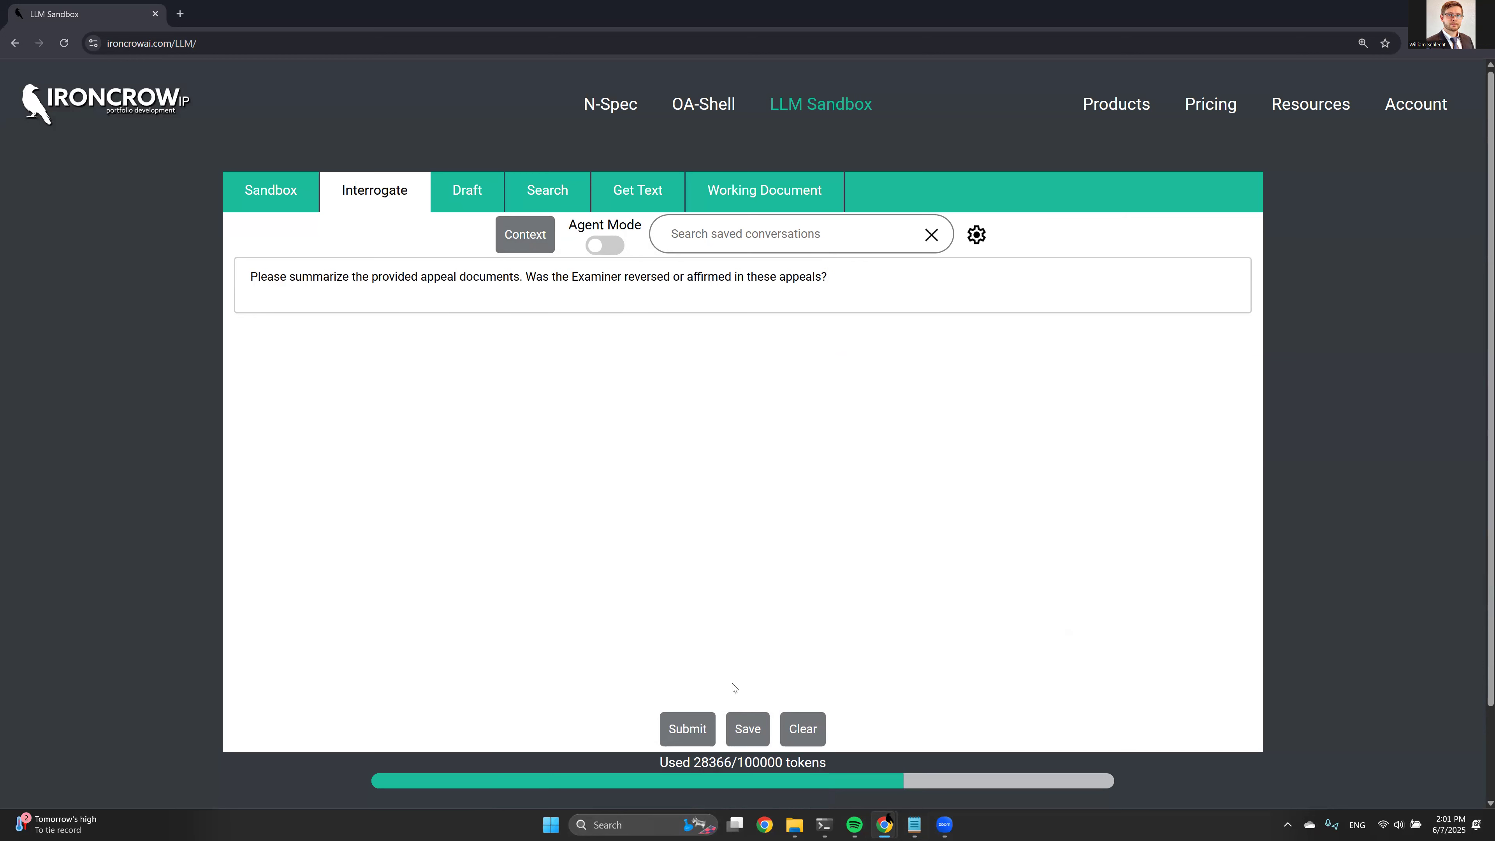
click(694, 726)
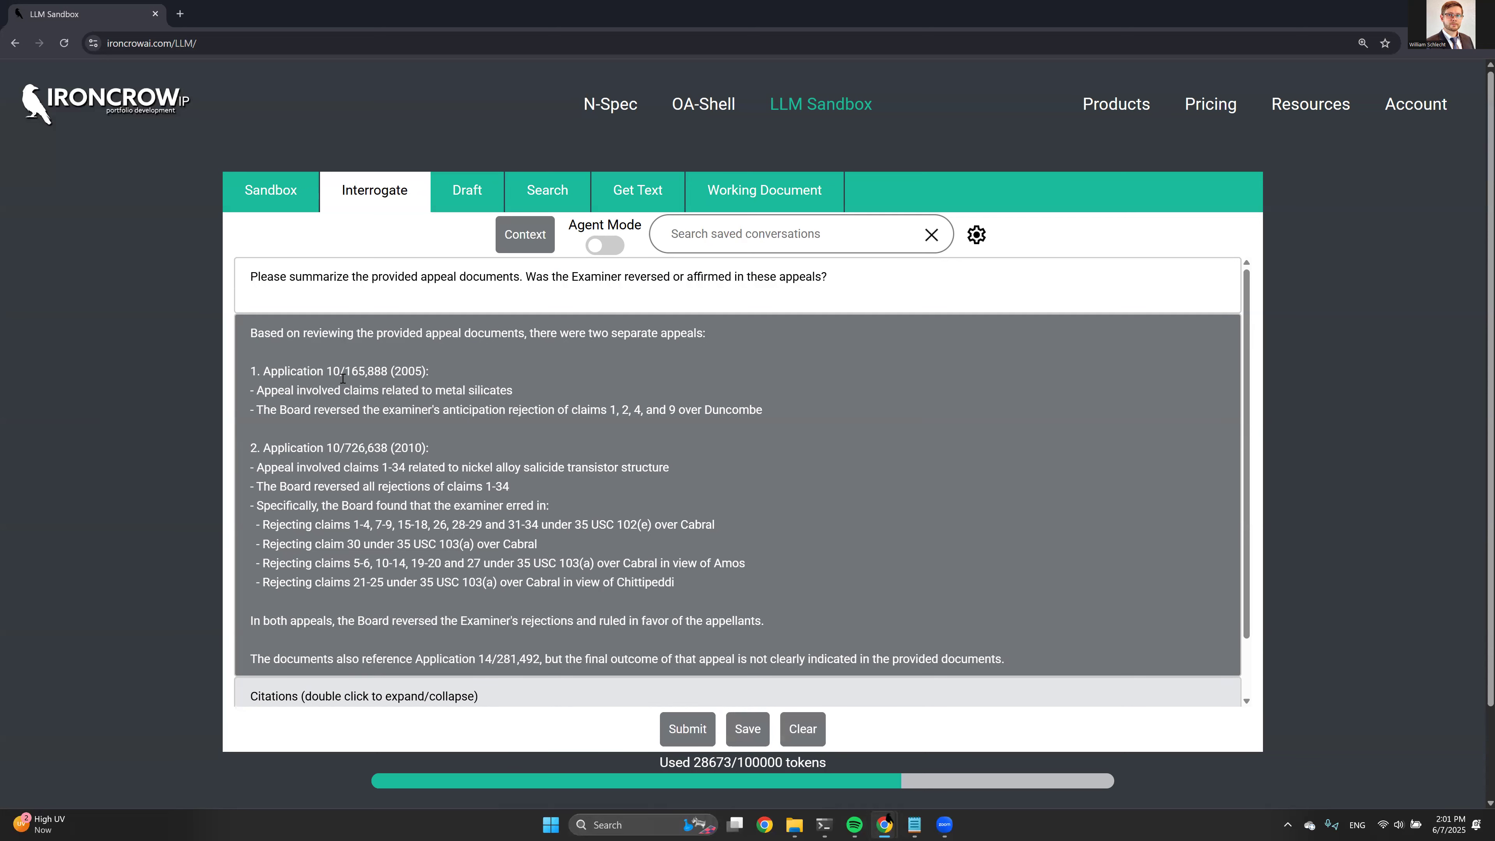
scroll(388, 412, down, 2)
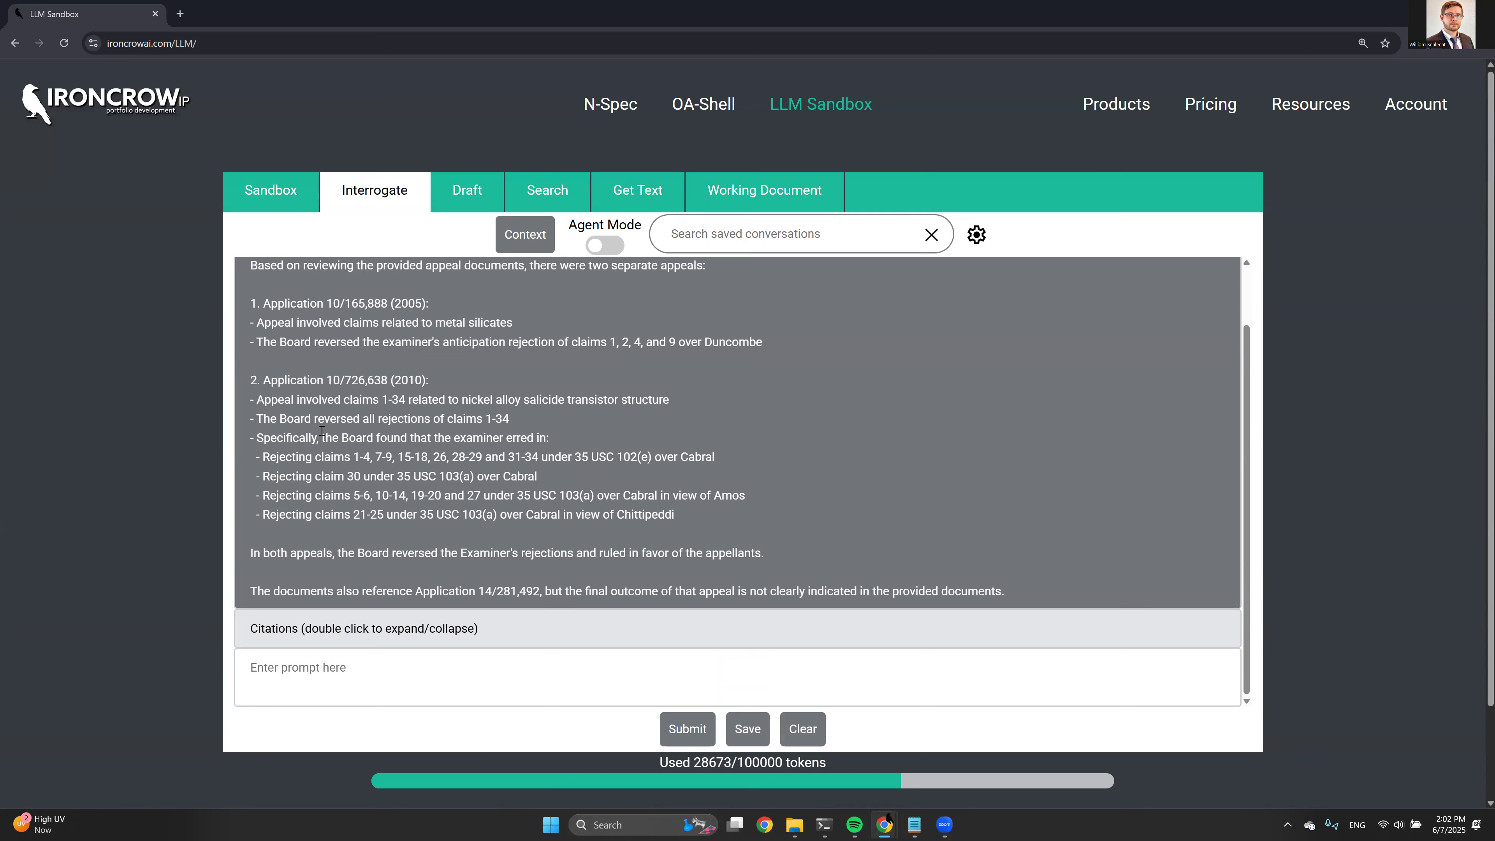
scroll(321, 431, up, 2)
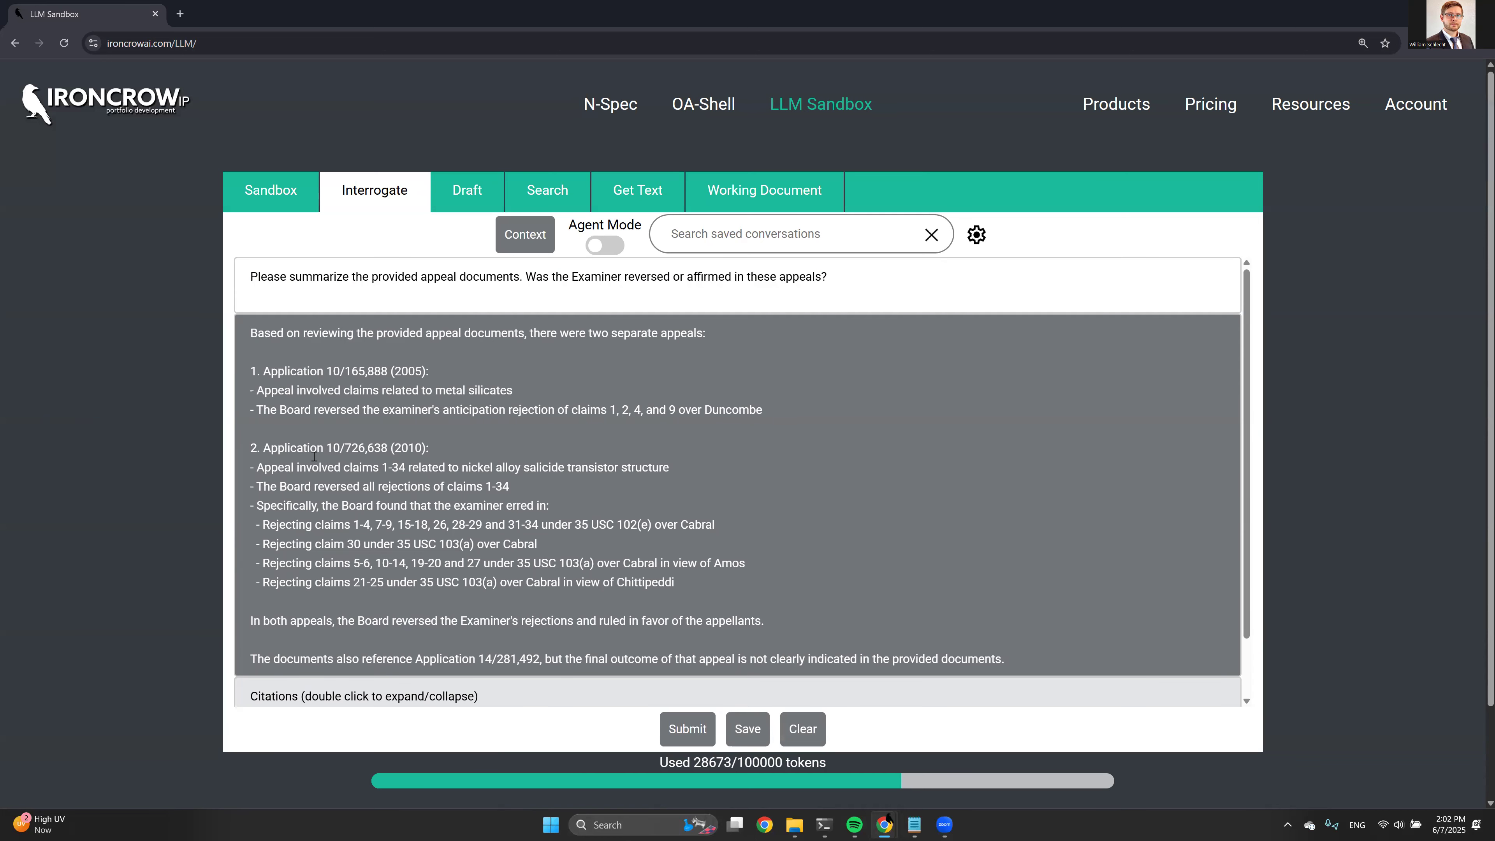
scroll(244, 640, down, 2)
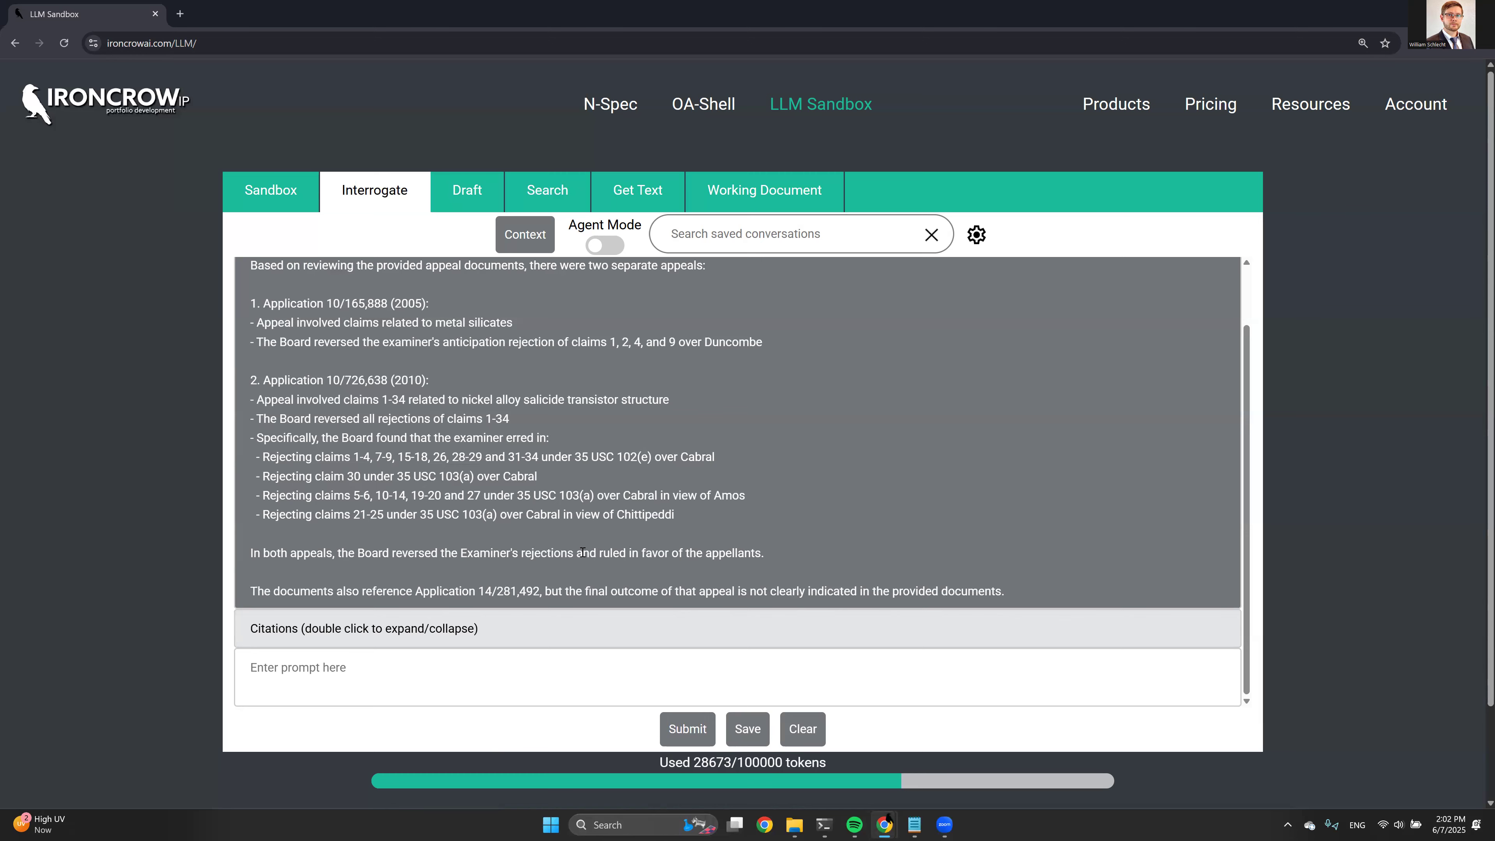
scroll(347, 362, up, 2)
Clear the context, then tick 14281492's overview, appeal brief, examiner answer, reply brief and 2017 decision.
click(513, 243)
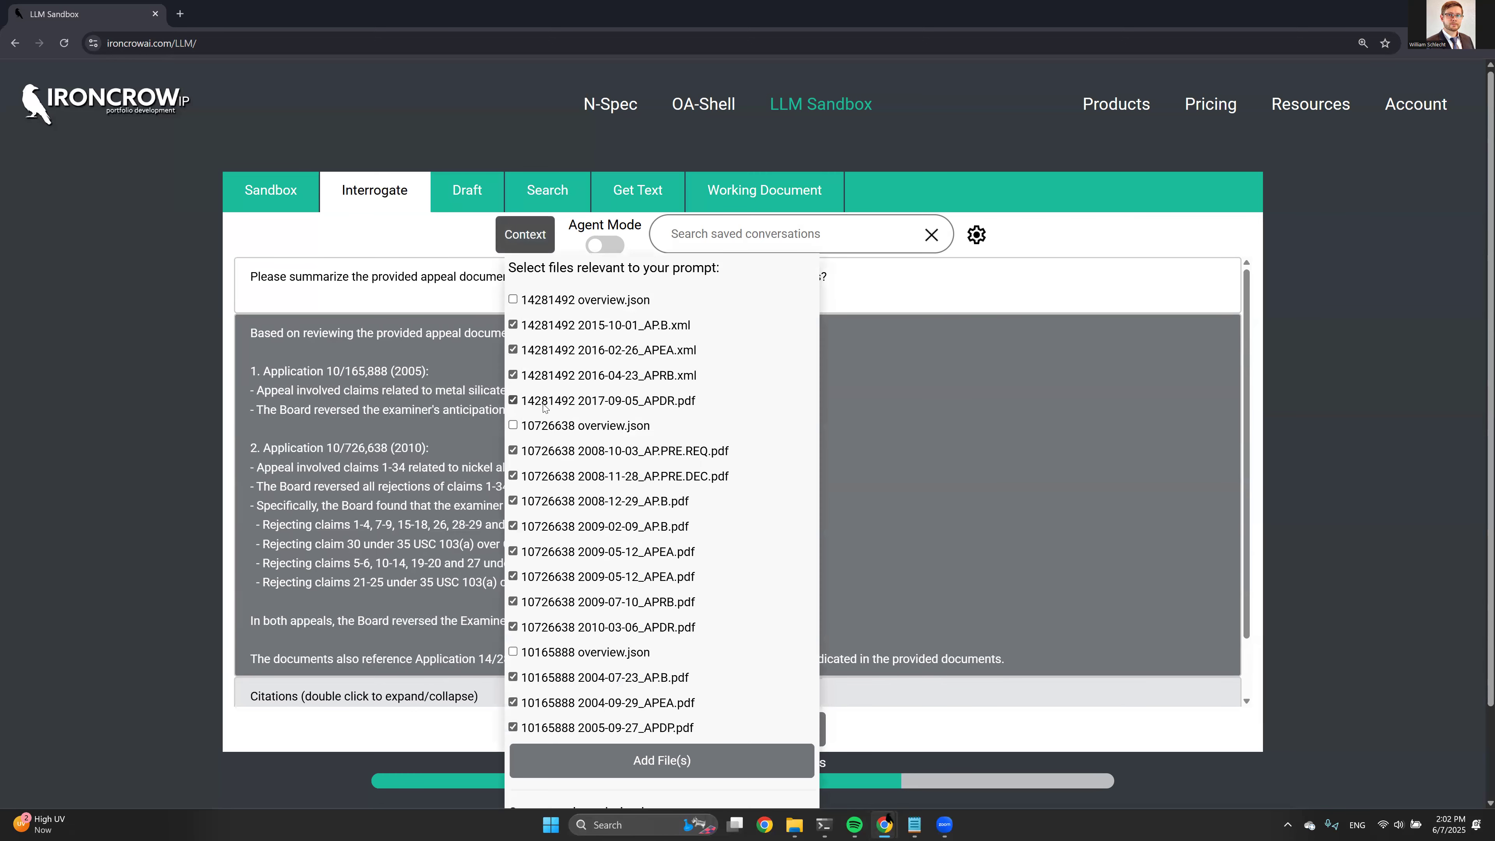
scroll(547, 512, down, 1)
scroll(547, 512, down, 2)
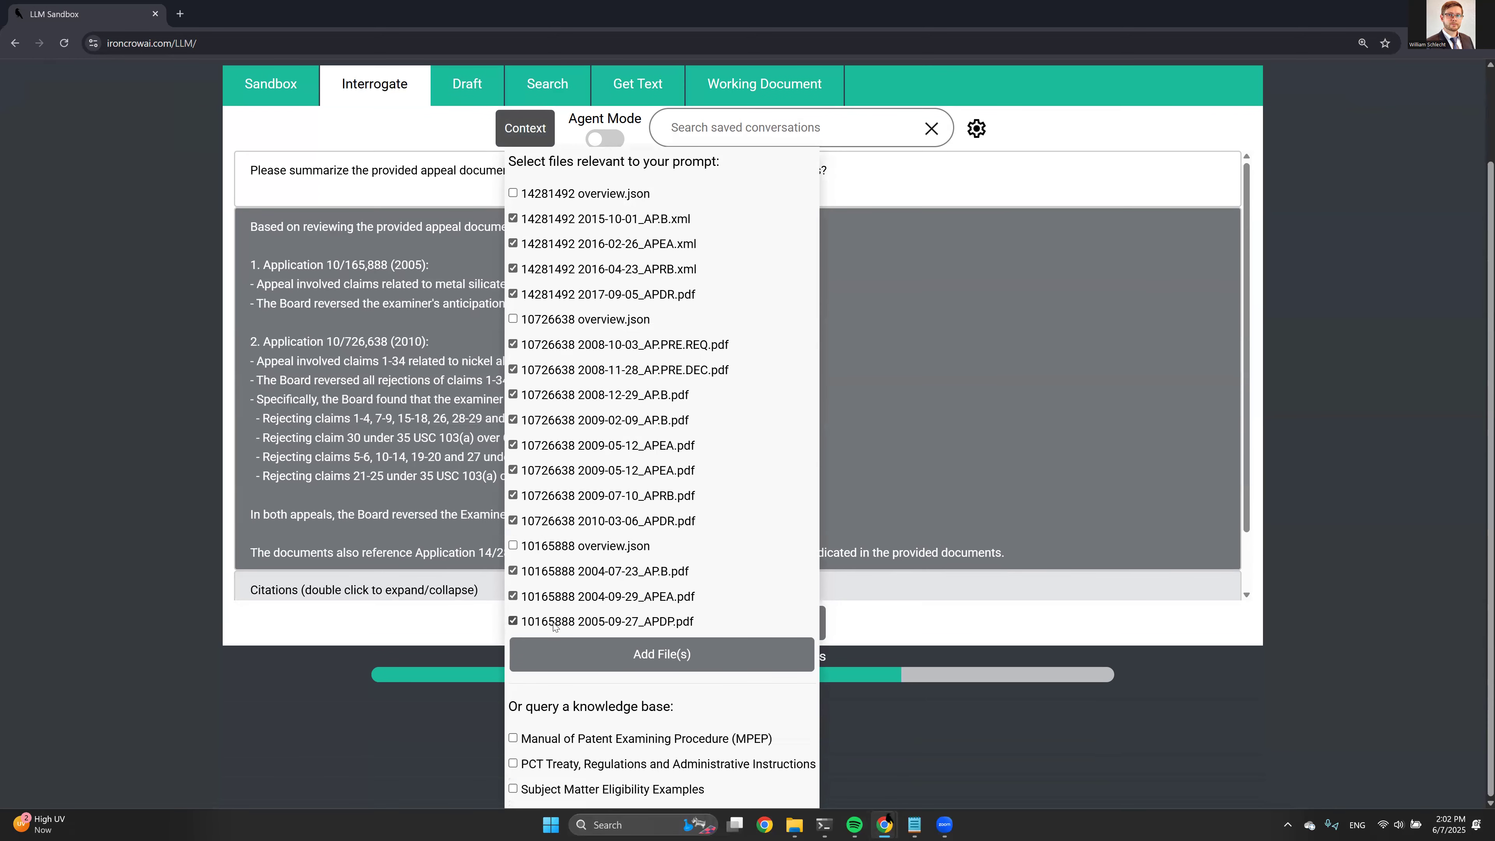
click(556, 737)
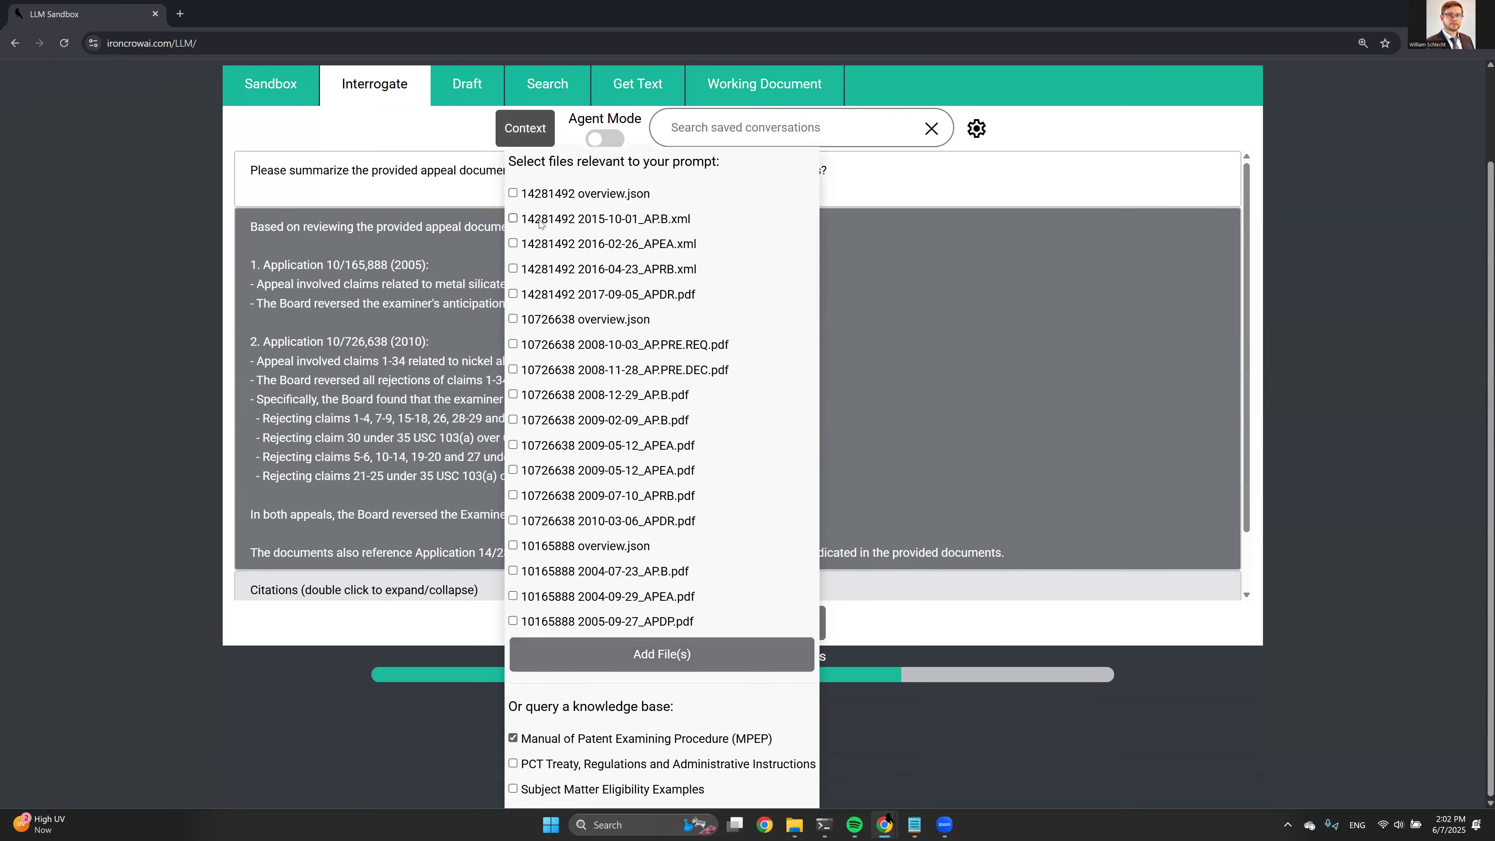
click(539, 194)
click(540, 219)
click(539, 244)
click(539, 270)
click(541, 294)
scroll(347, 518, down, 1)
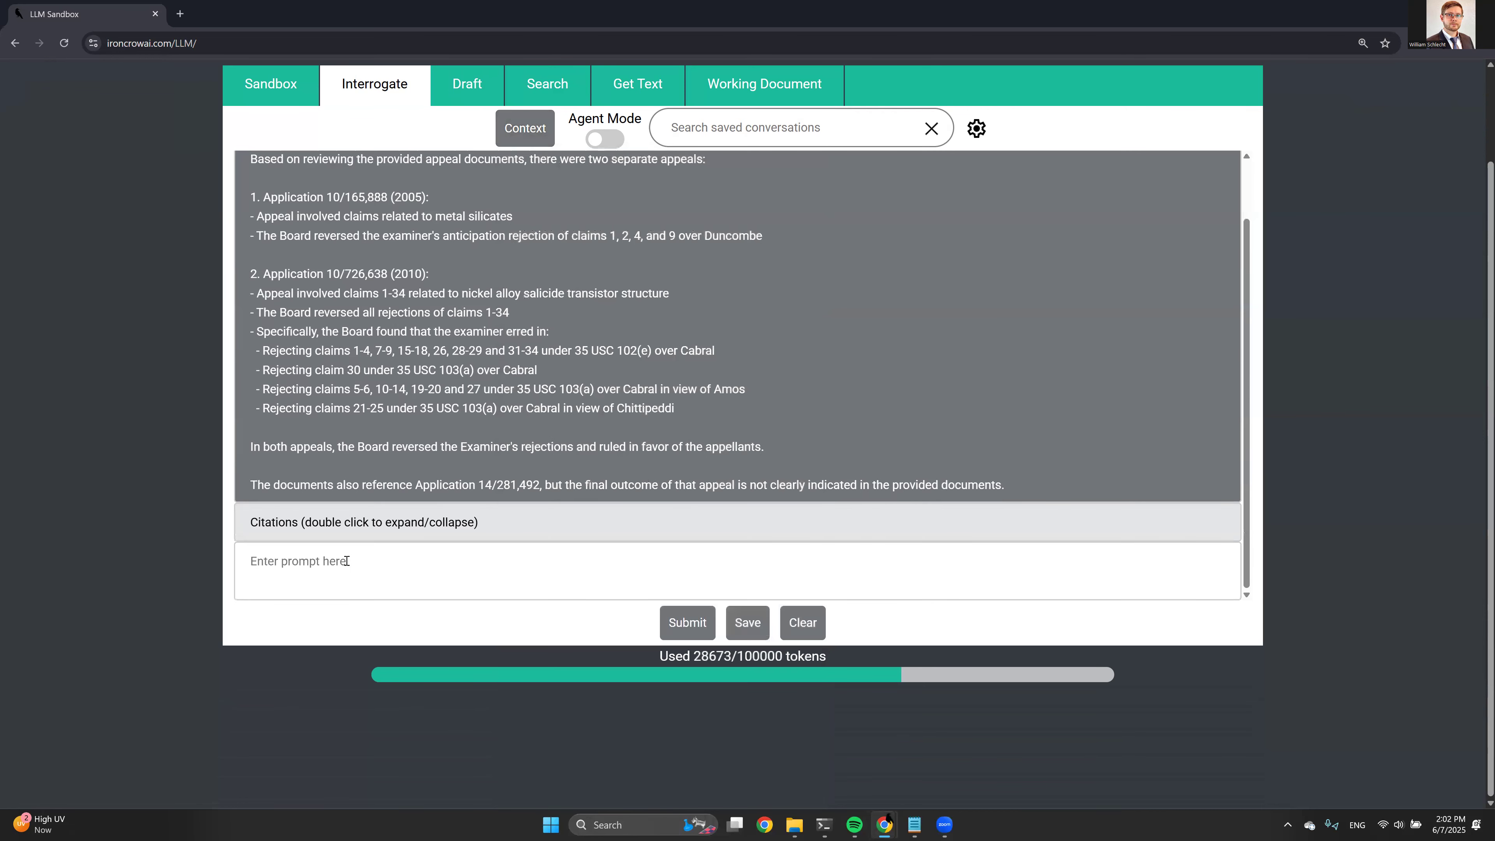
Ask 'Please summarize the appeal filed in application 14/281,492' and submit it.
click(347, 561)
text(Please summarize the appeal filed in application 14/281)
key(BackSpace)
text(1,)
key(BackSpace)
text(492)
click(684, 624)
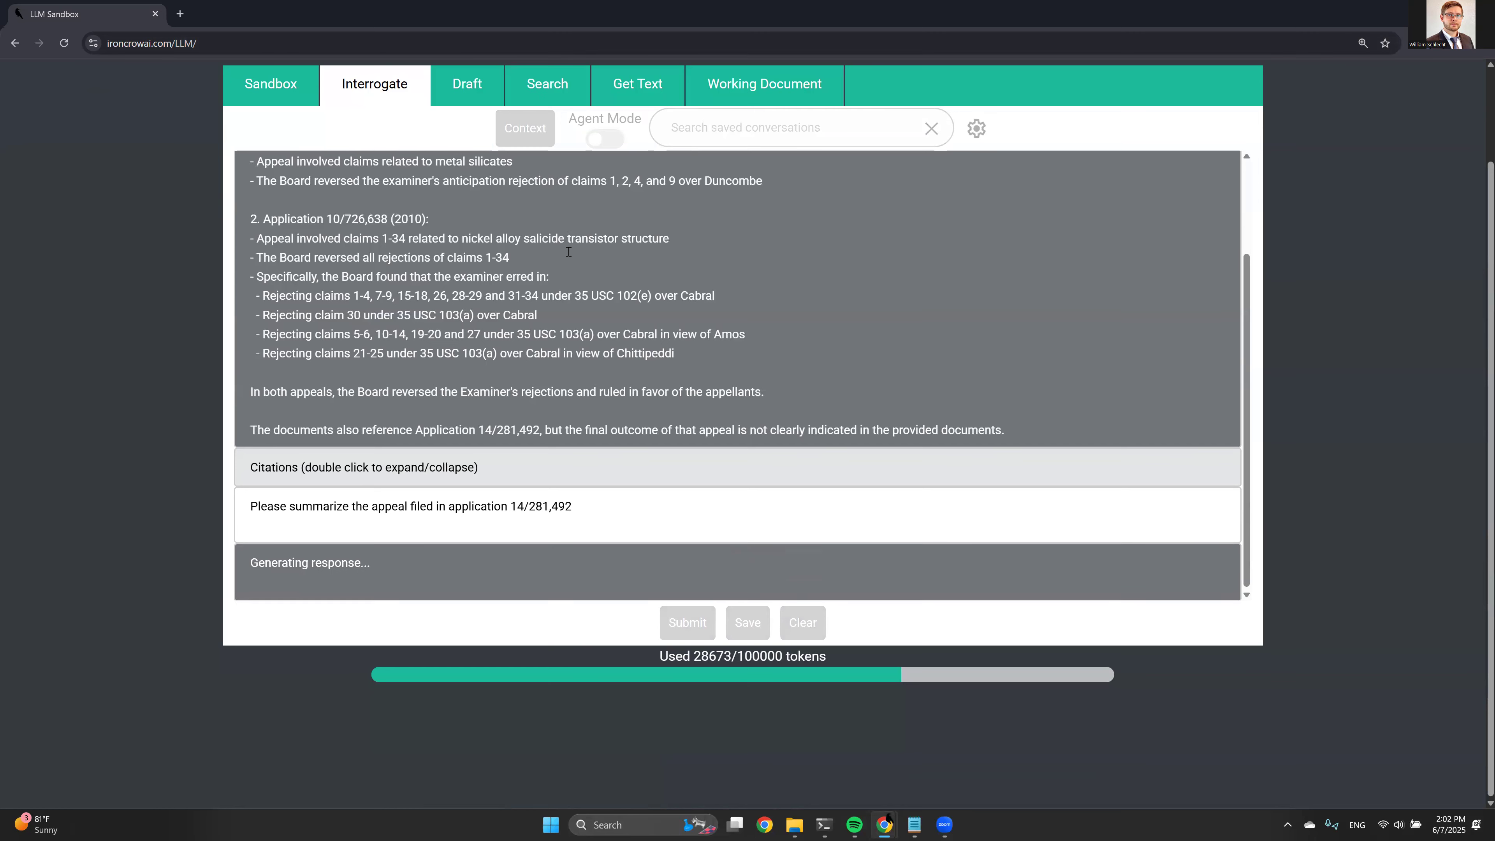
scroll(569, 252, up, 3)
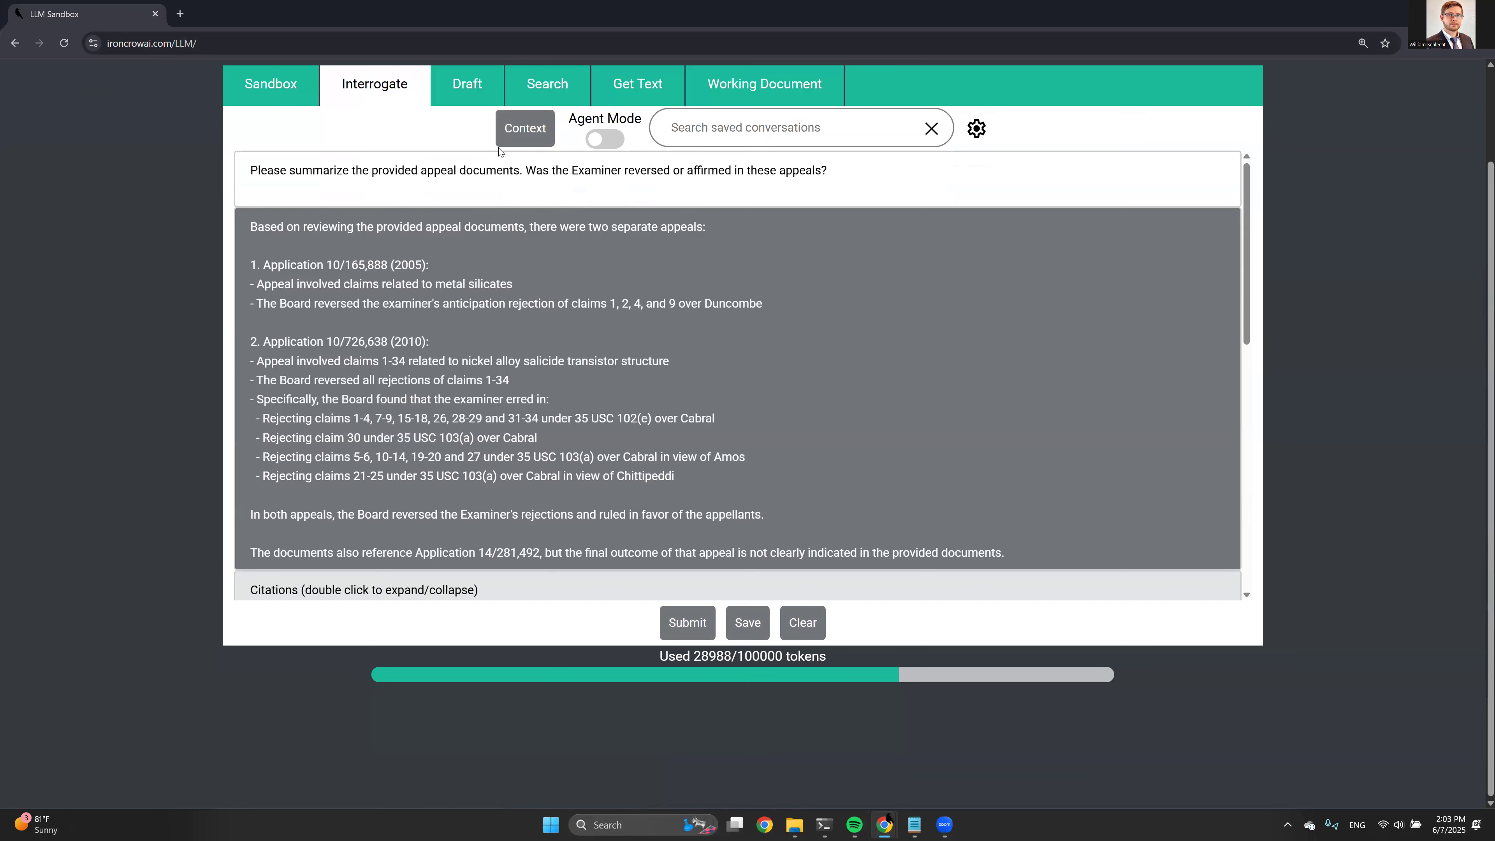
click(518, 134)
mouse_move(525, 139)
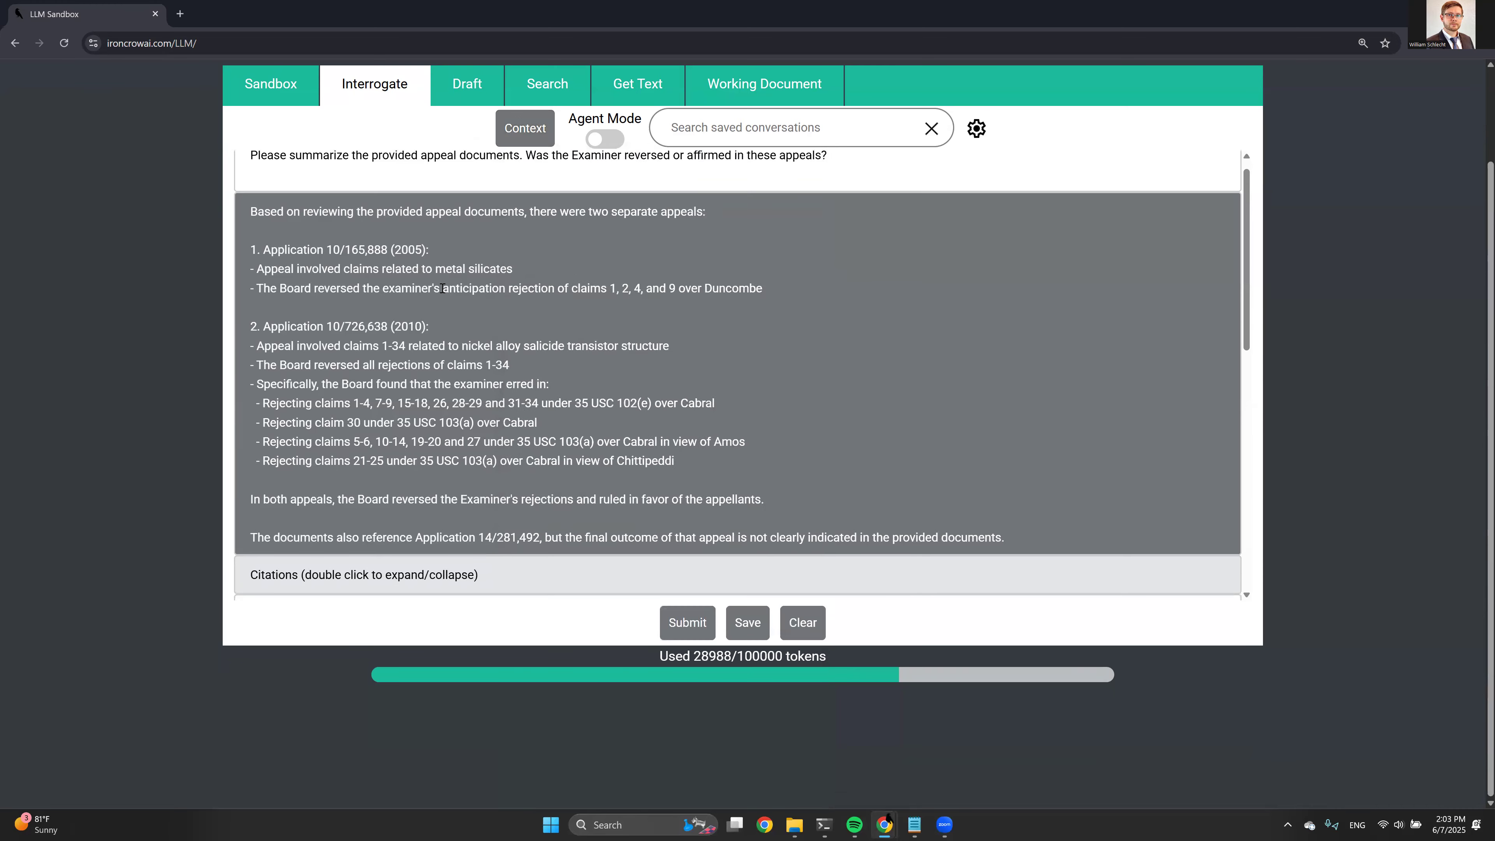
scroll(442, 287, down, 6)
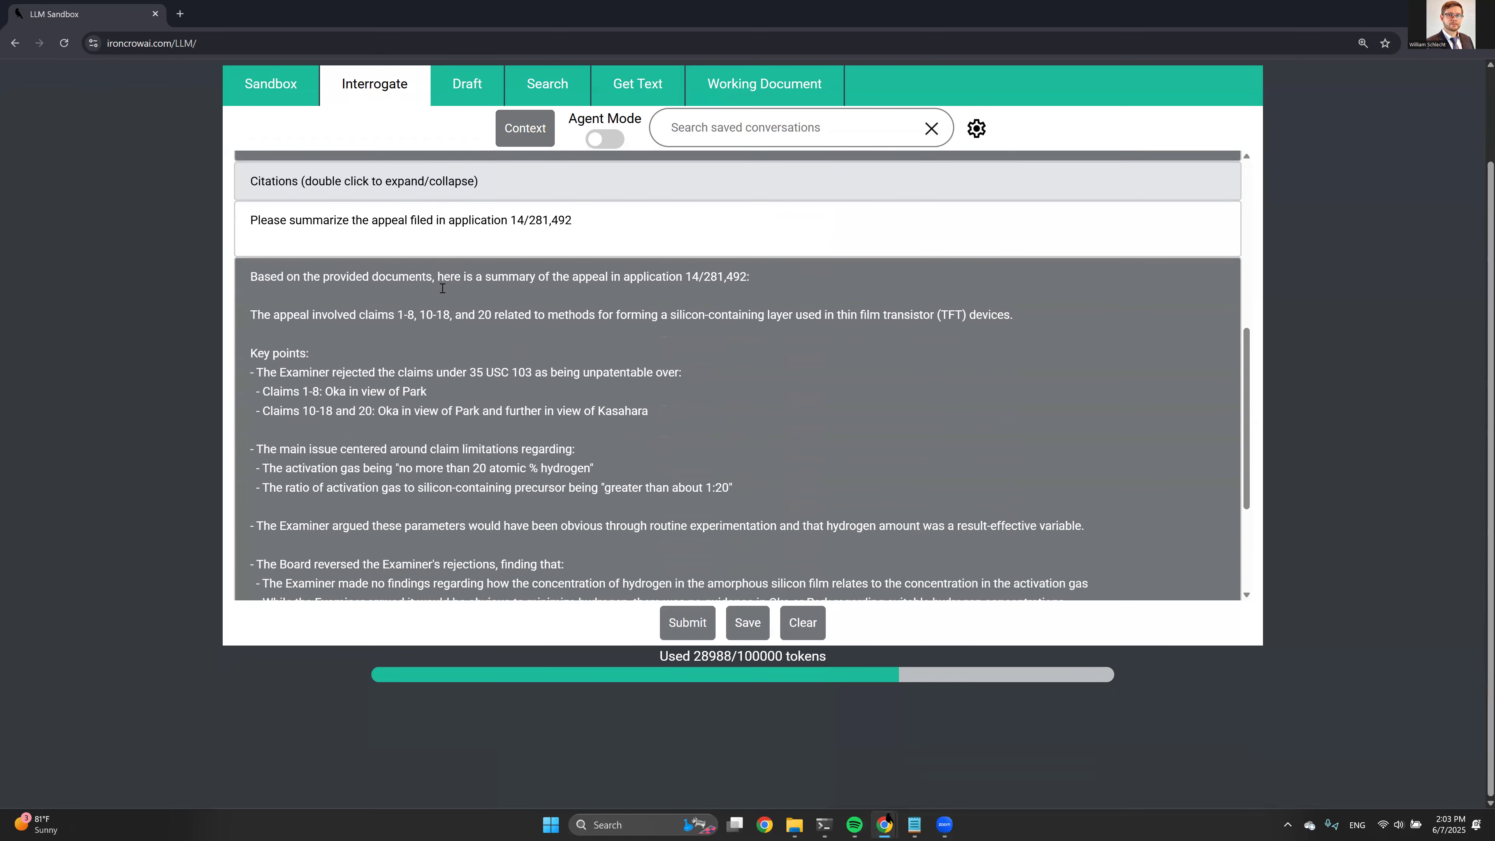
scroll(457, 288, down, 1)
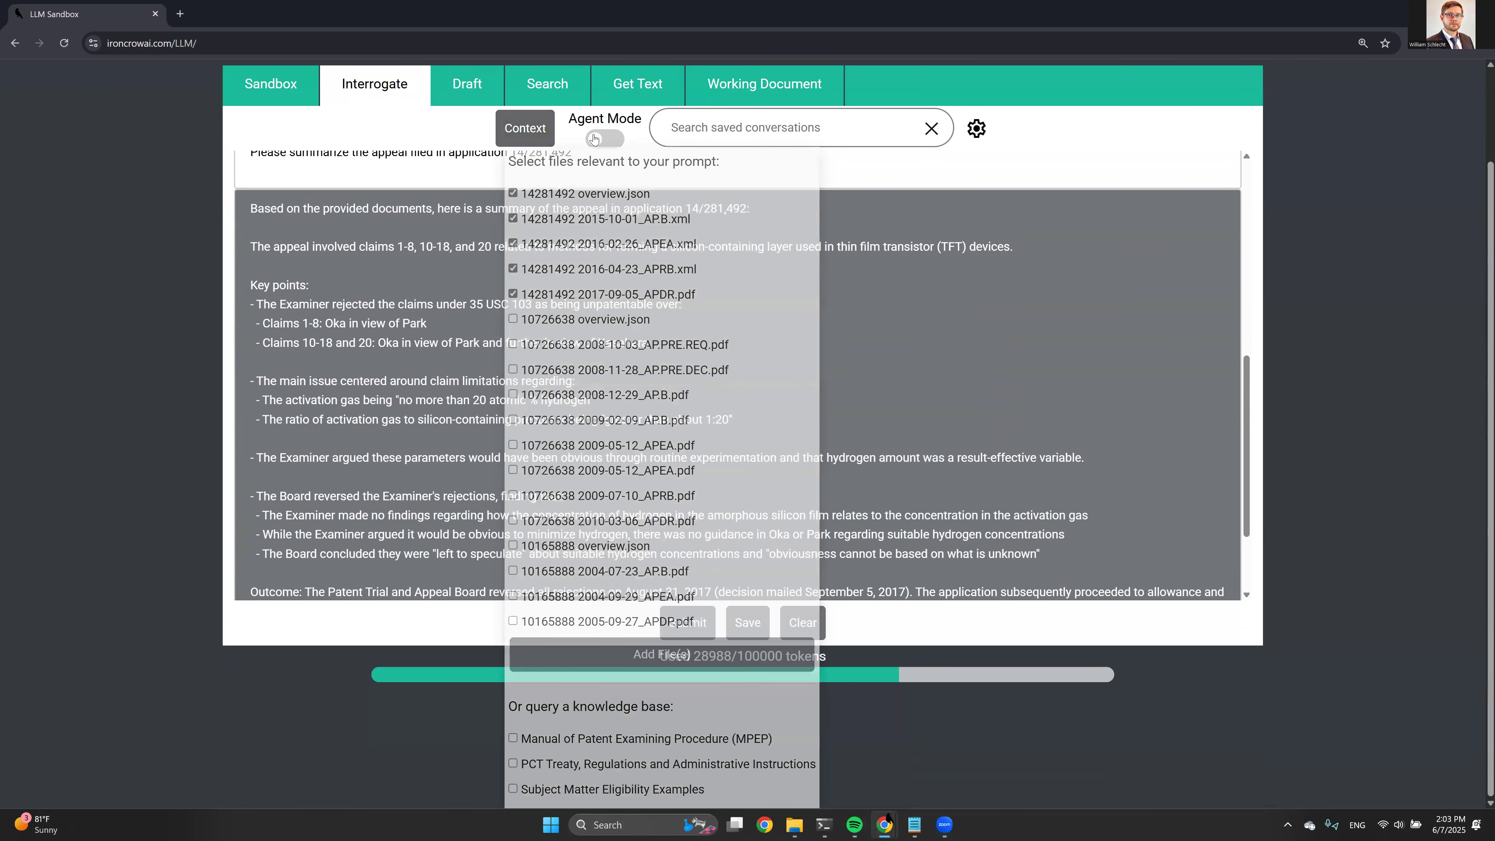
click(606, 139)
click(608, 139)
click(521, 131)
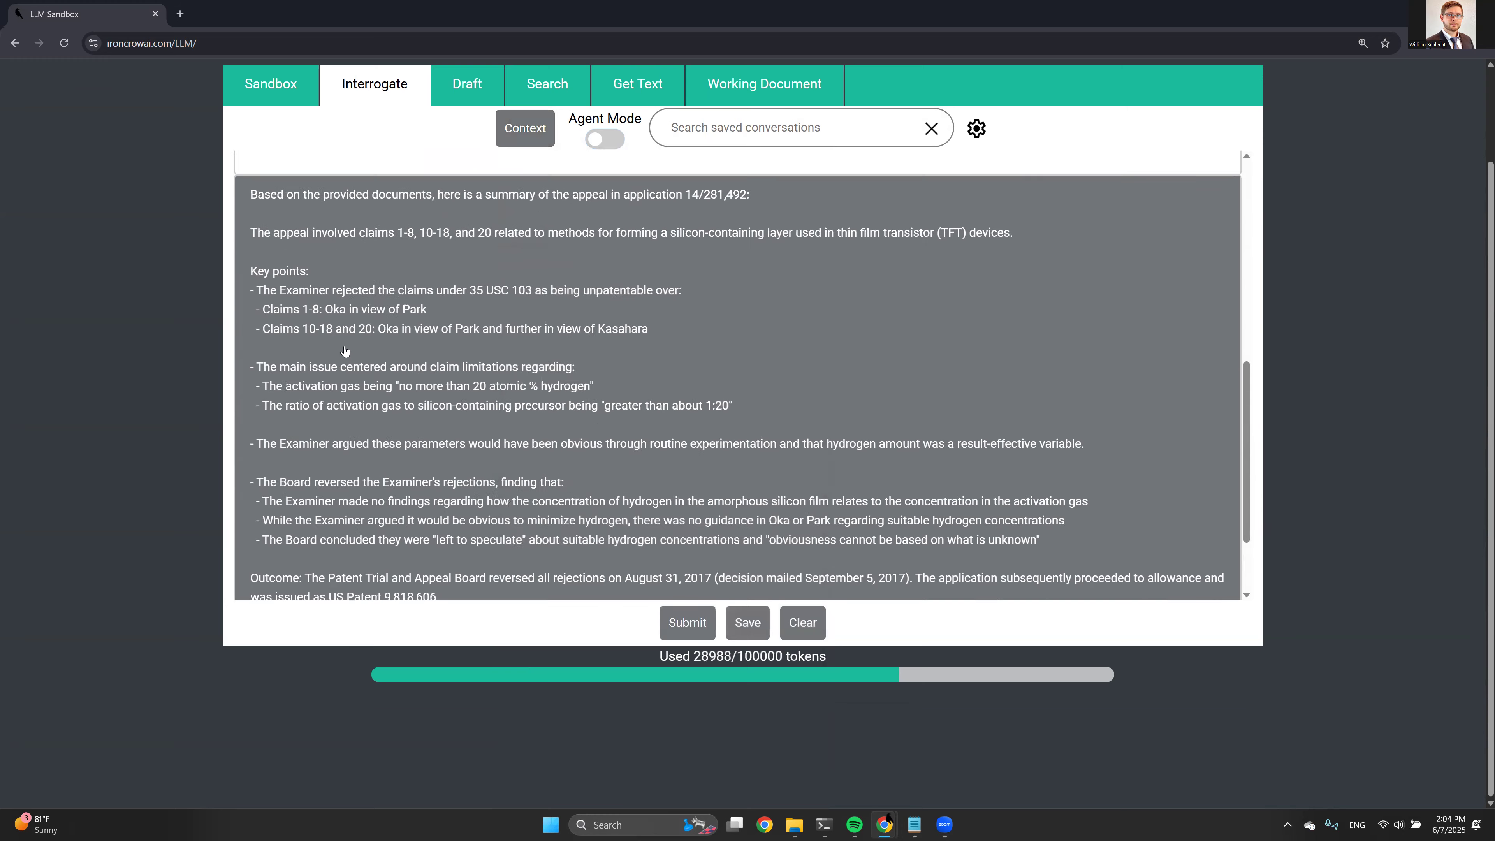
scroll(344, 351, up, 1)
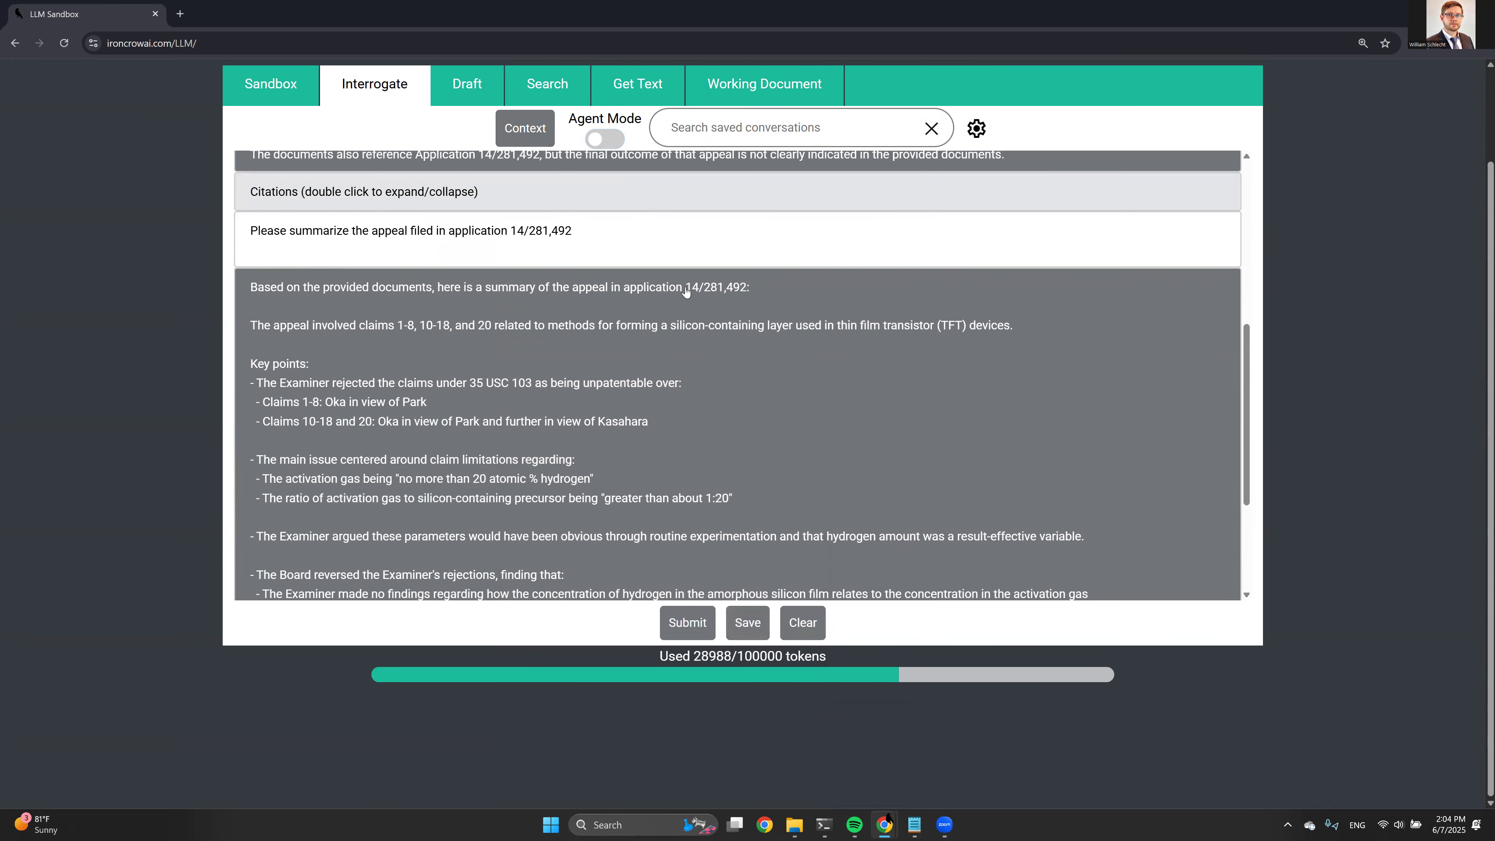
scroll(507, 367, down, 1)
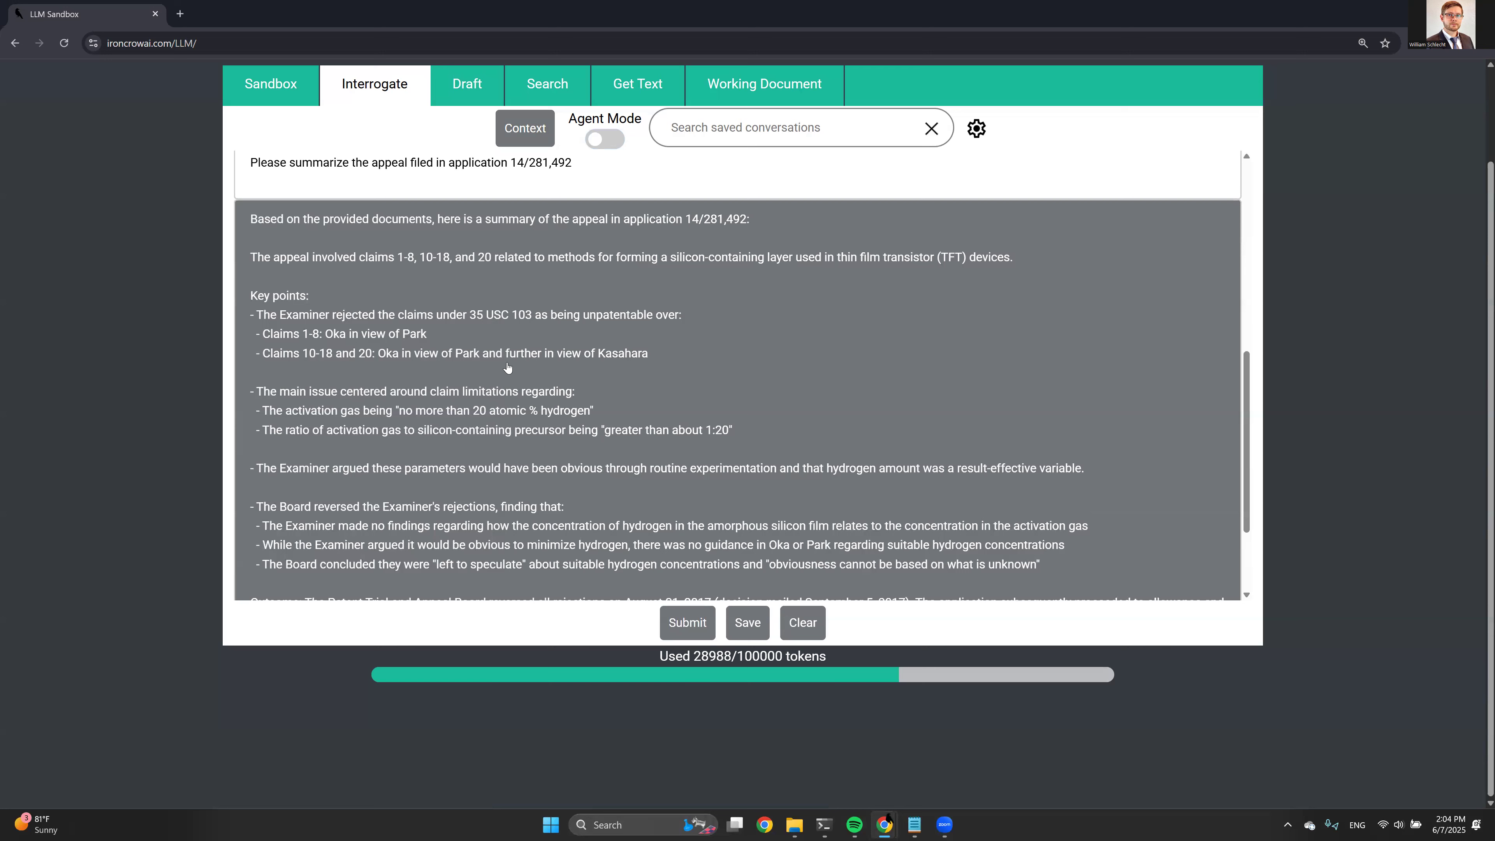
scroll(524, 346, down, 1)
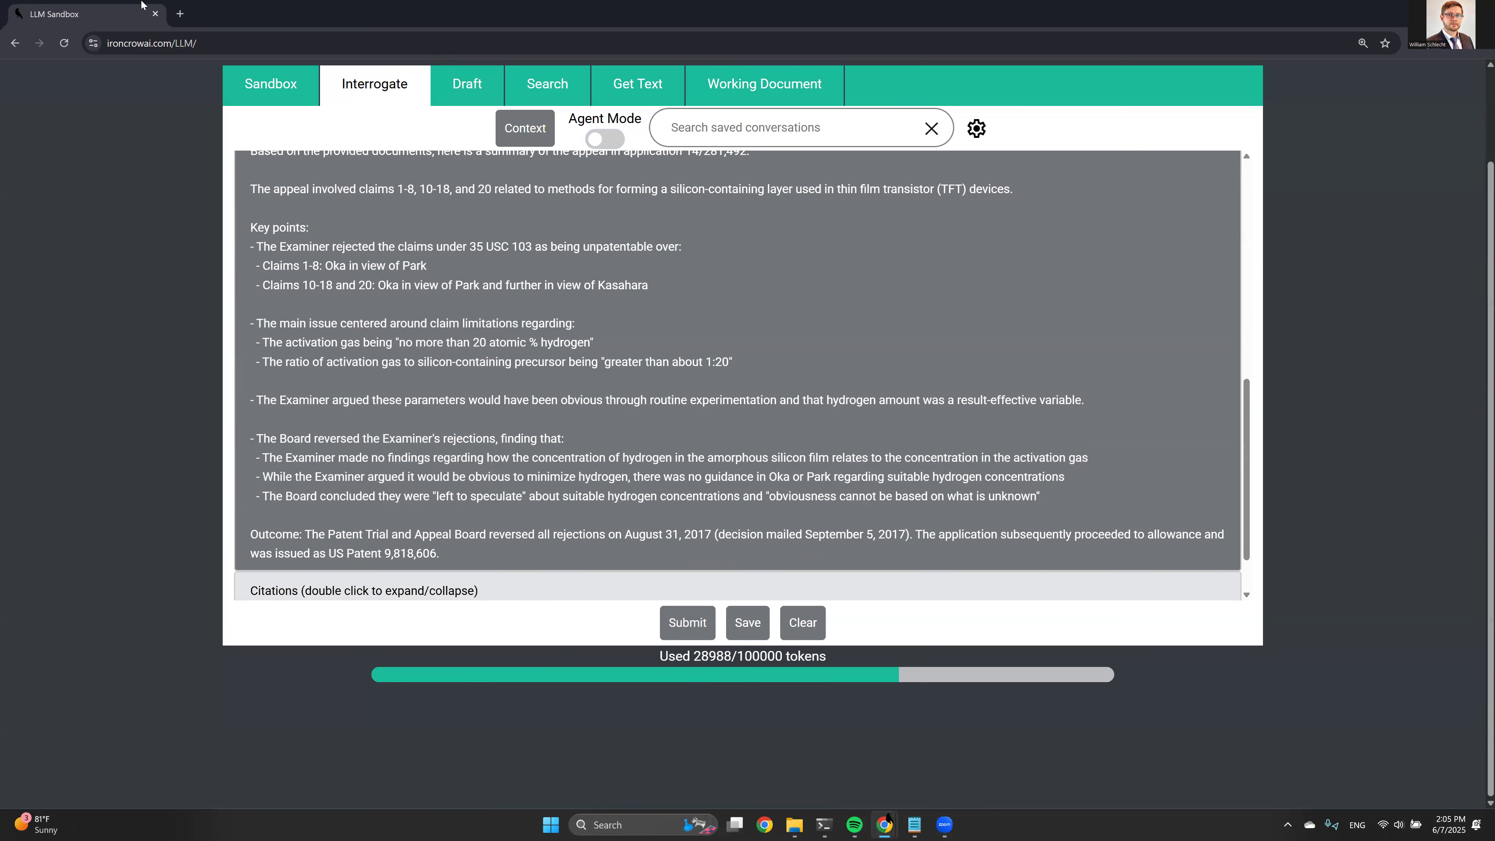
scroll(397, 396, up, 1)
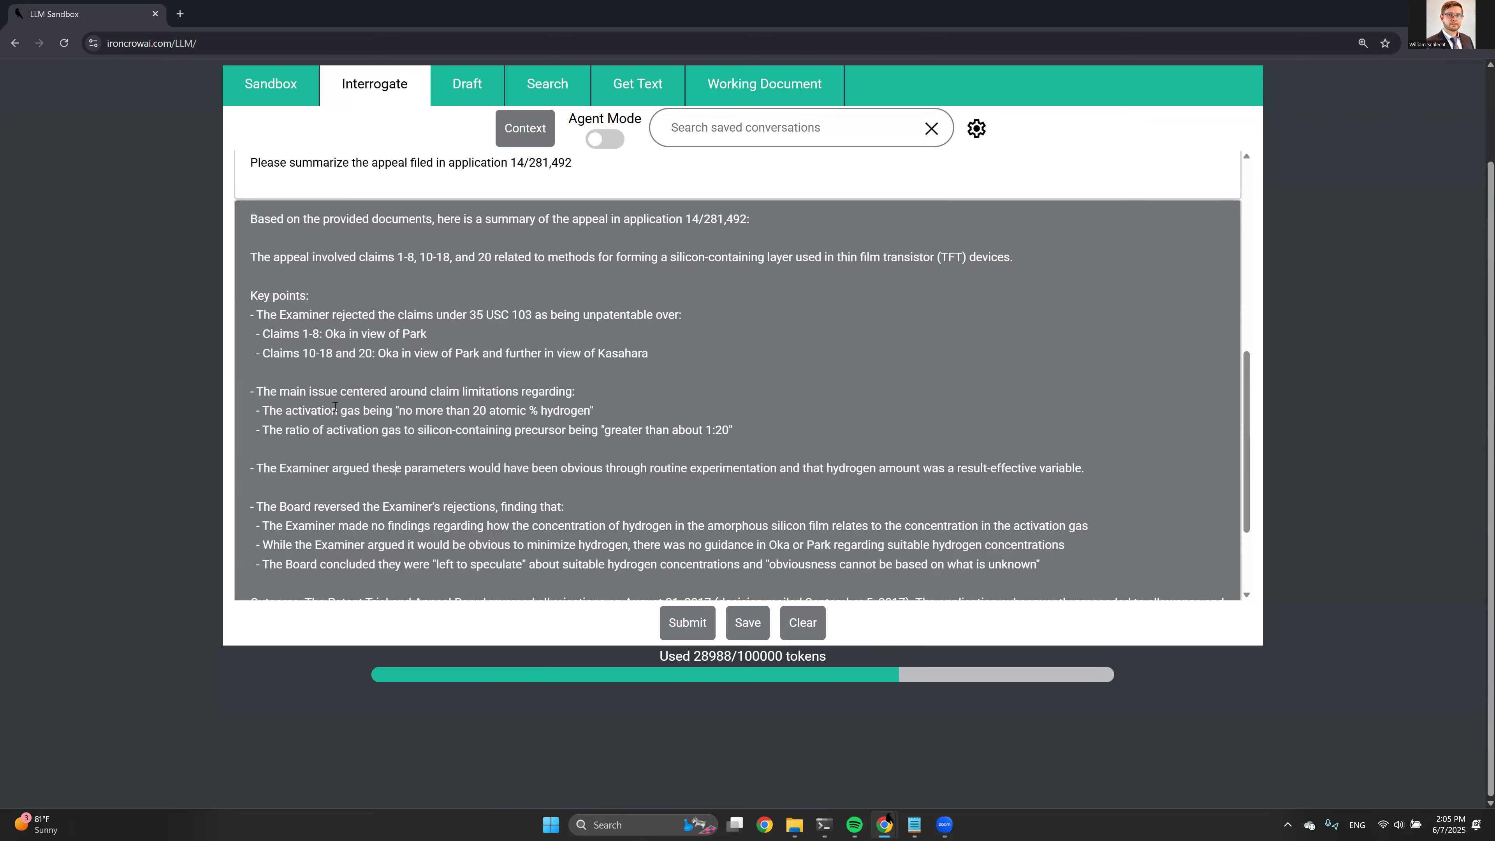
scroll(334, 407, up, 5)
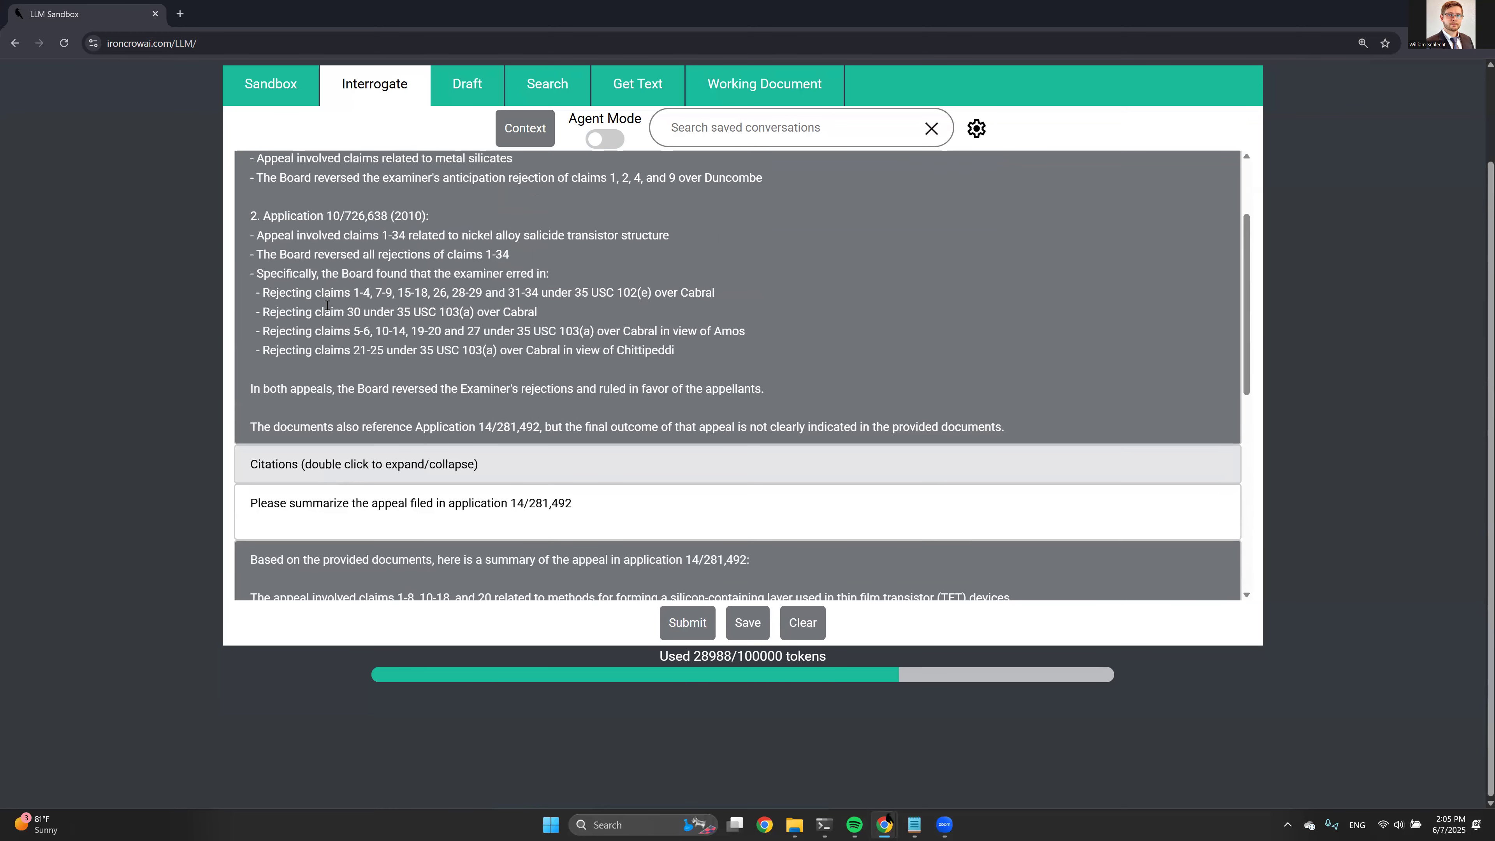
scroll(353, 283, up, 2)
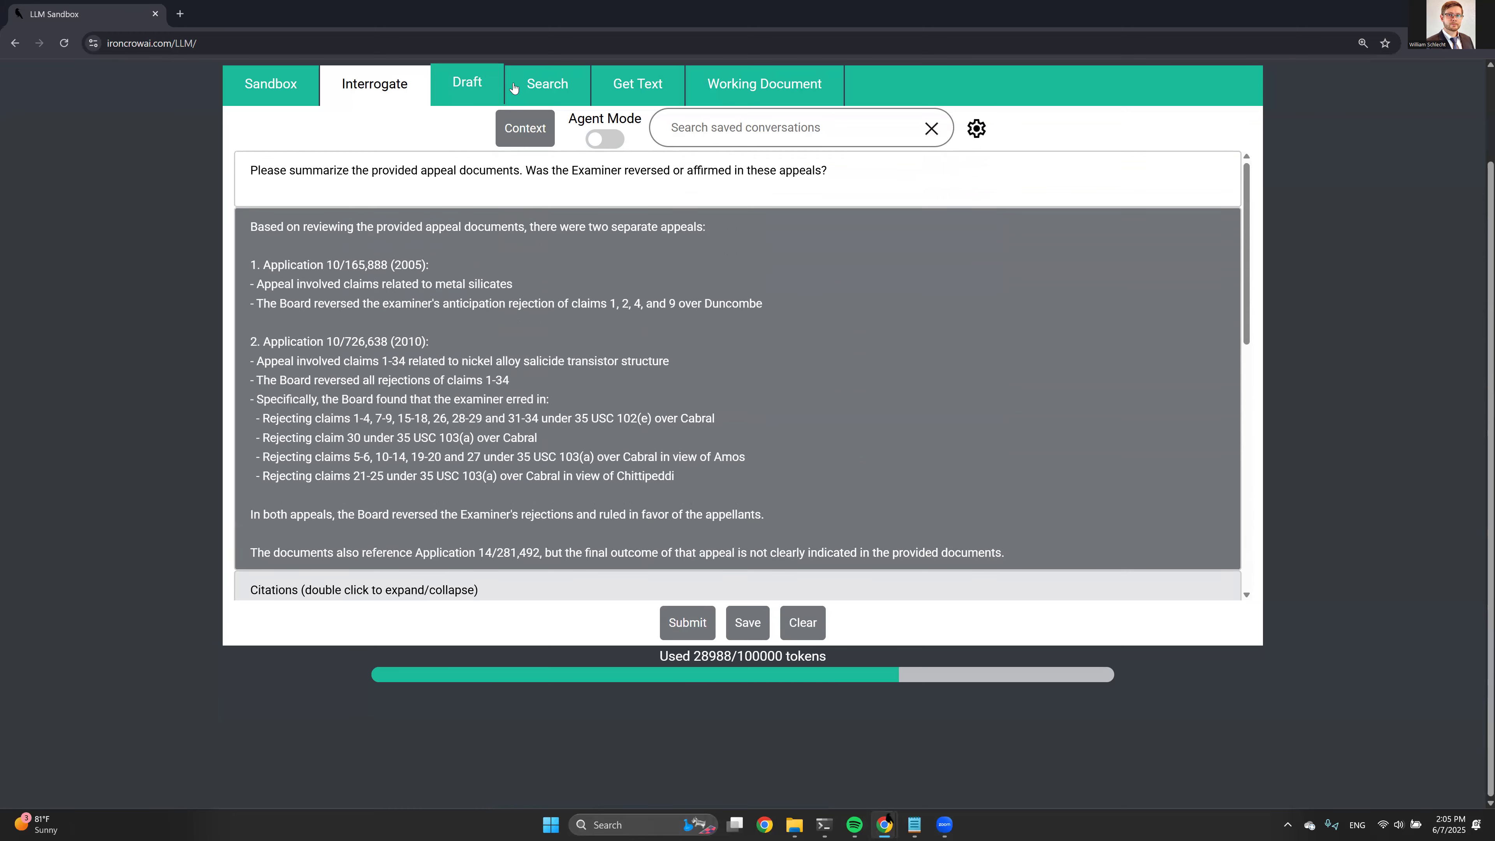
Sign out of the account from the Search view.
click(534, 81)
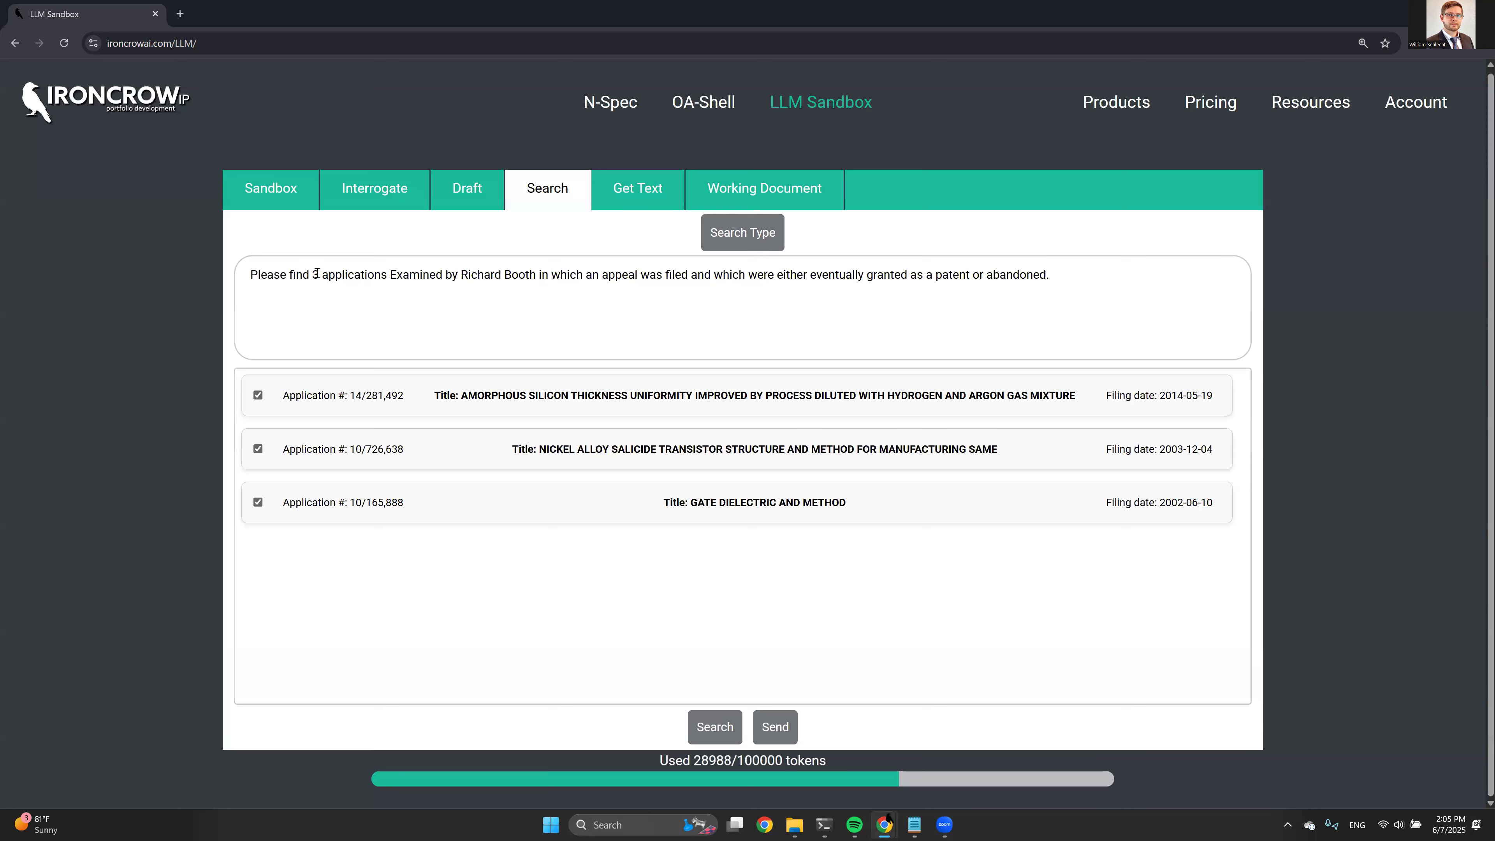
mouse_move(1413, 109)
click(1386, 184)
Sign back in with the admin username and password and return to the LLM Sandbox page.
click(1400, 141)
text(IC-admin)
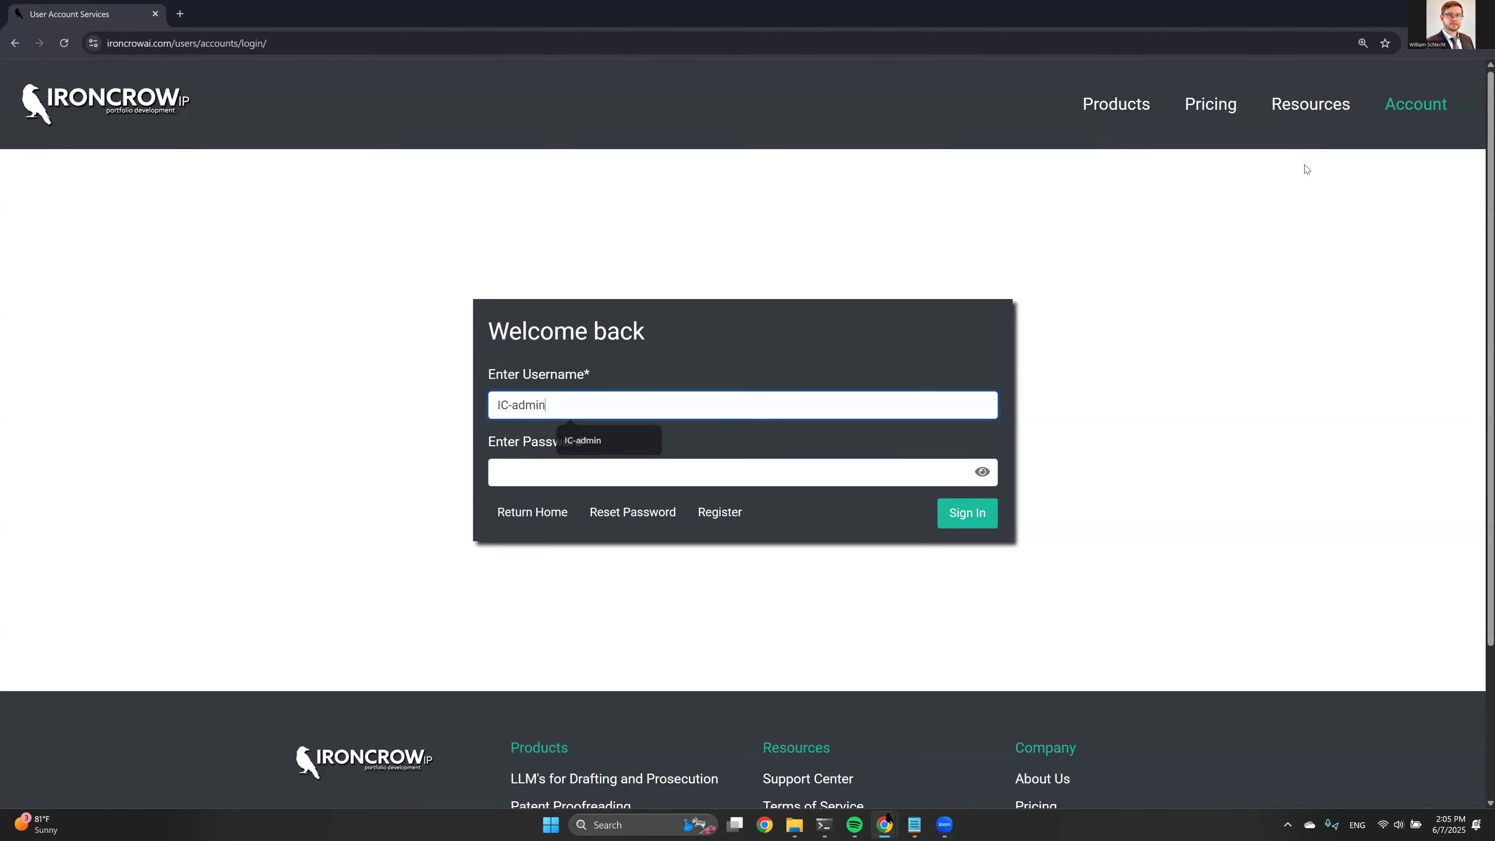
key(Tab)
text(•••••••••••••)
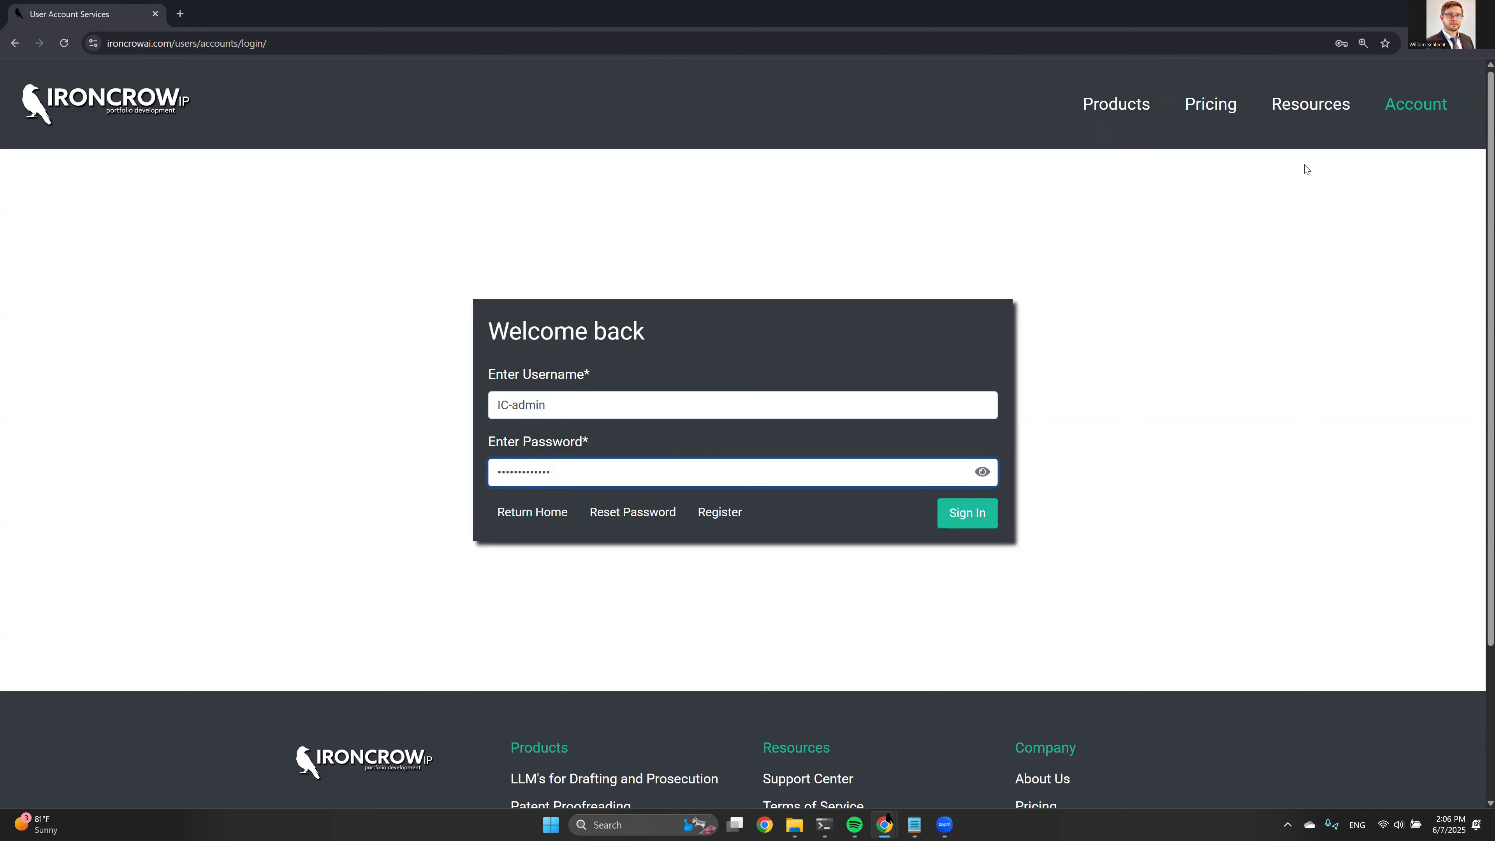
key(Return)
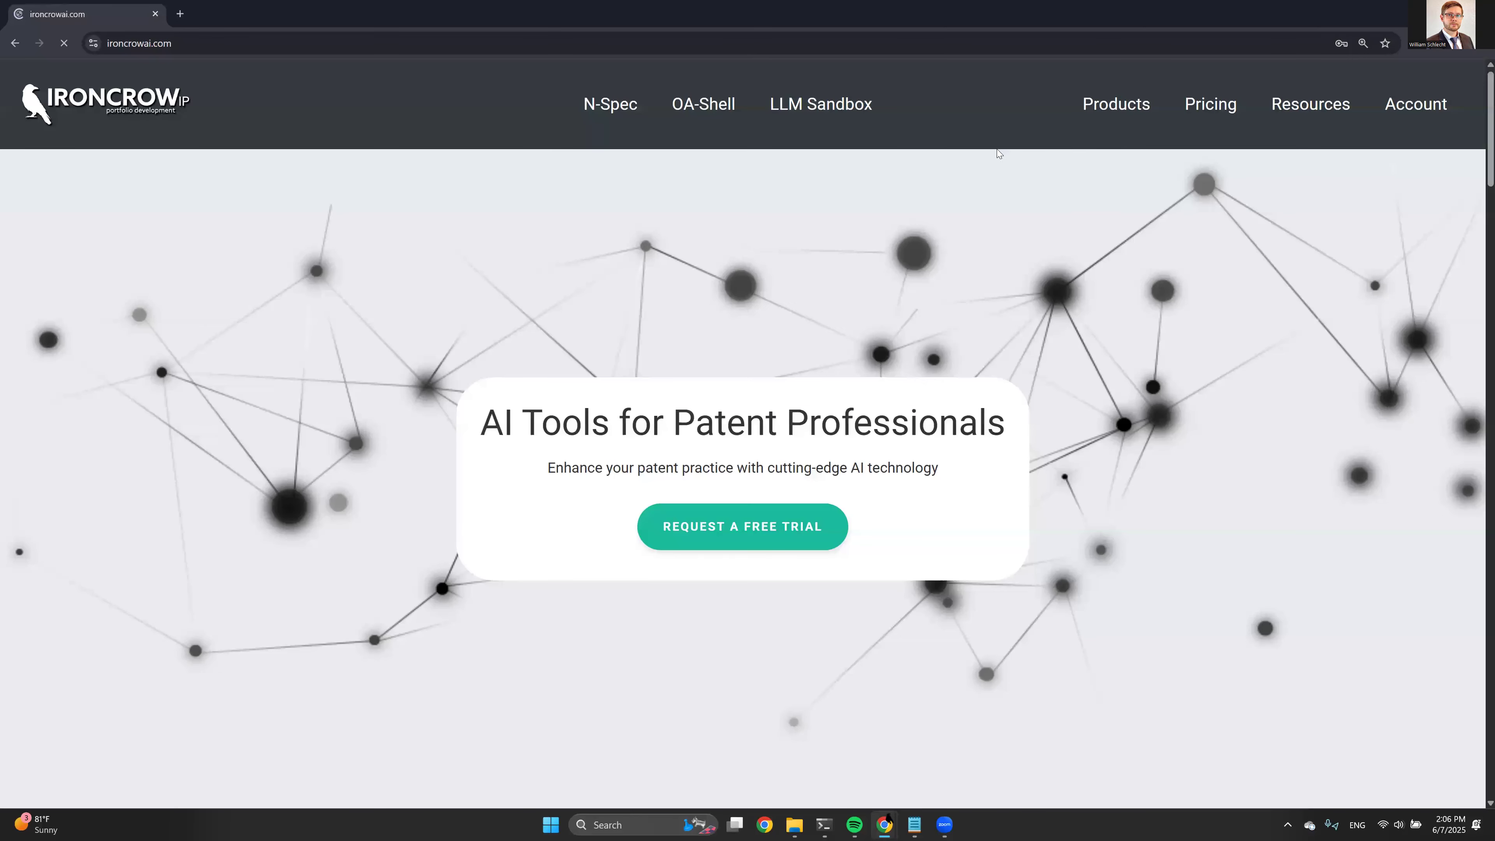
click(836, 104)
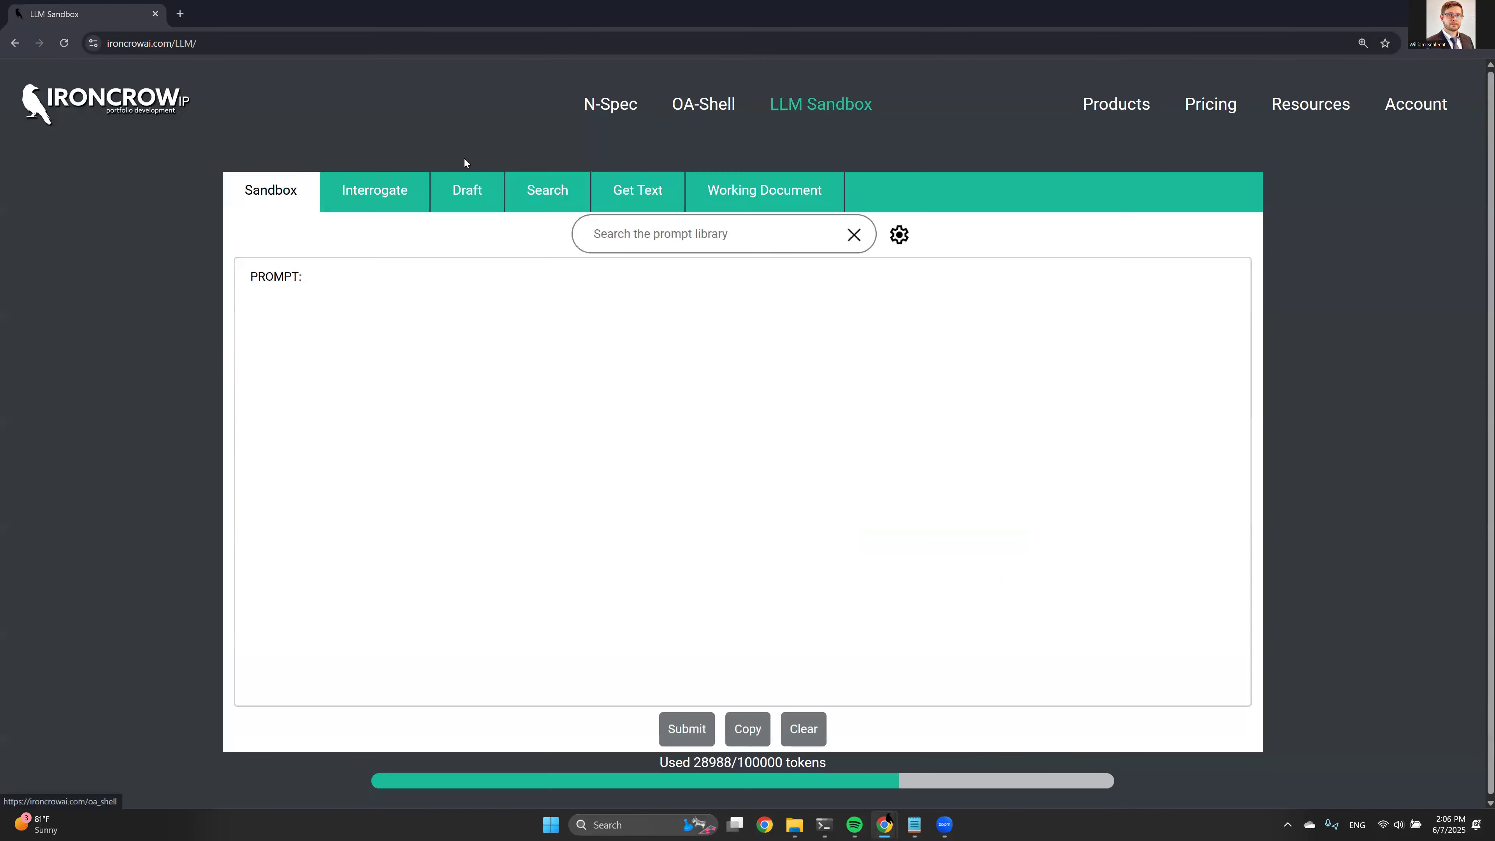
Paste the saved examiner-appeal query into the Search box and remove its application count of 3.
click(546, 189)
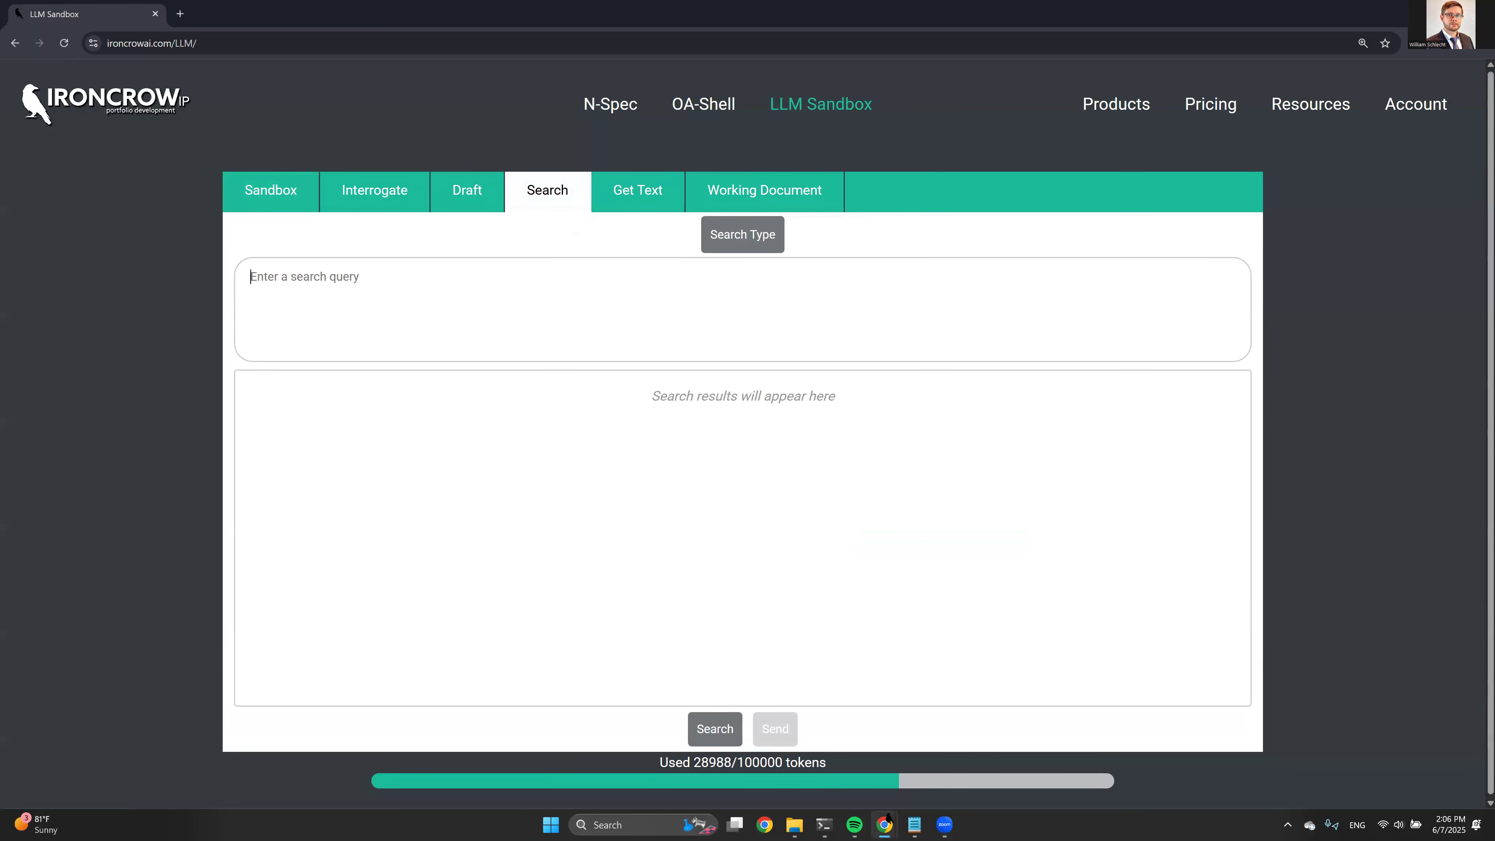
click(915, 825)
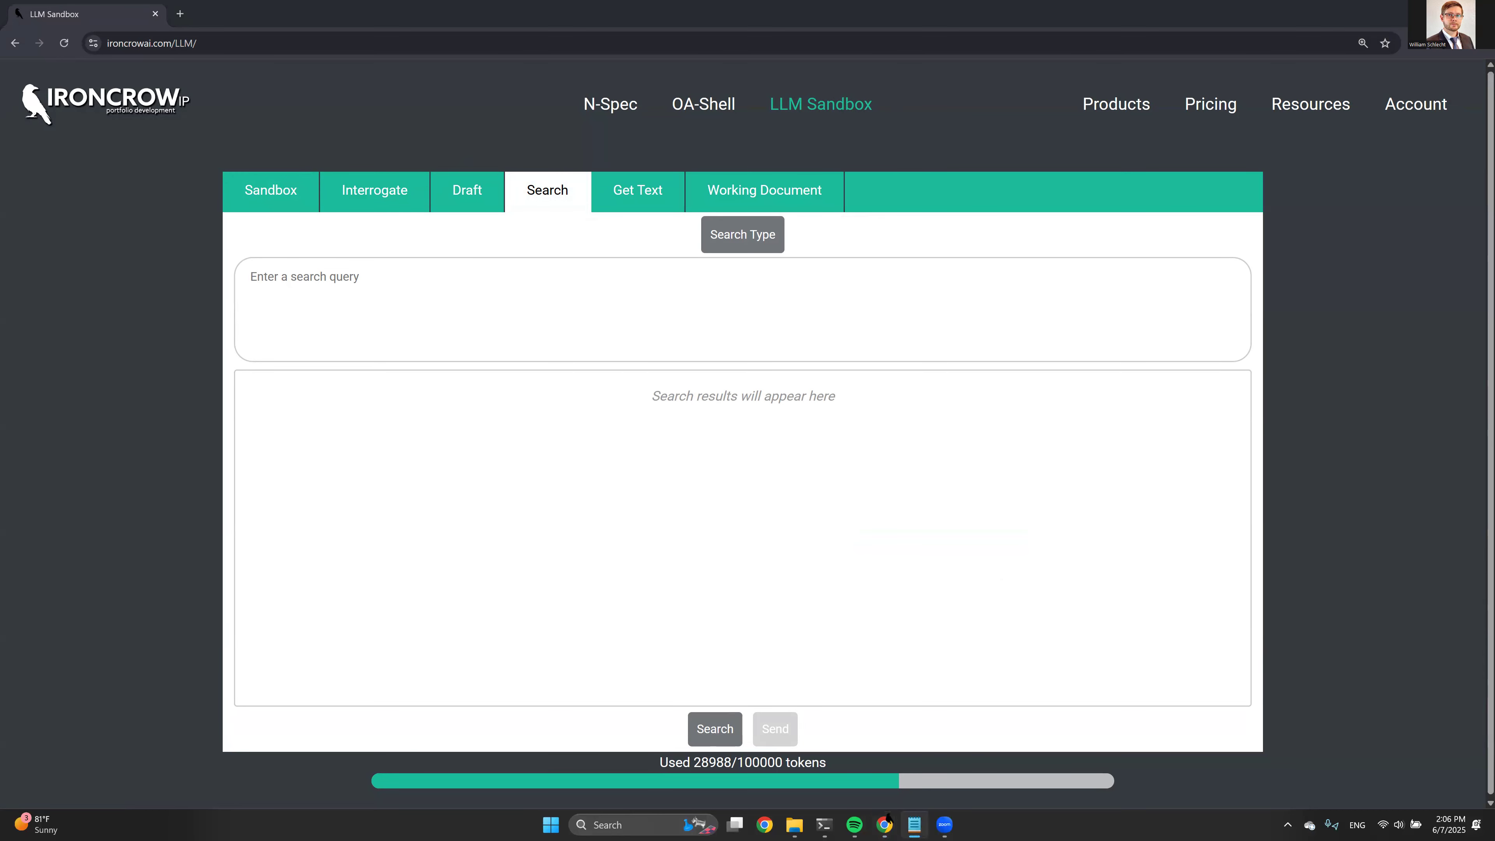
click(350, 293)
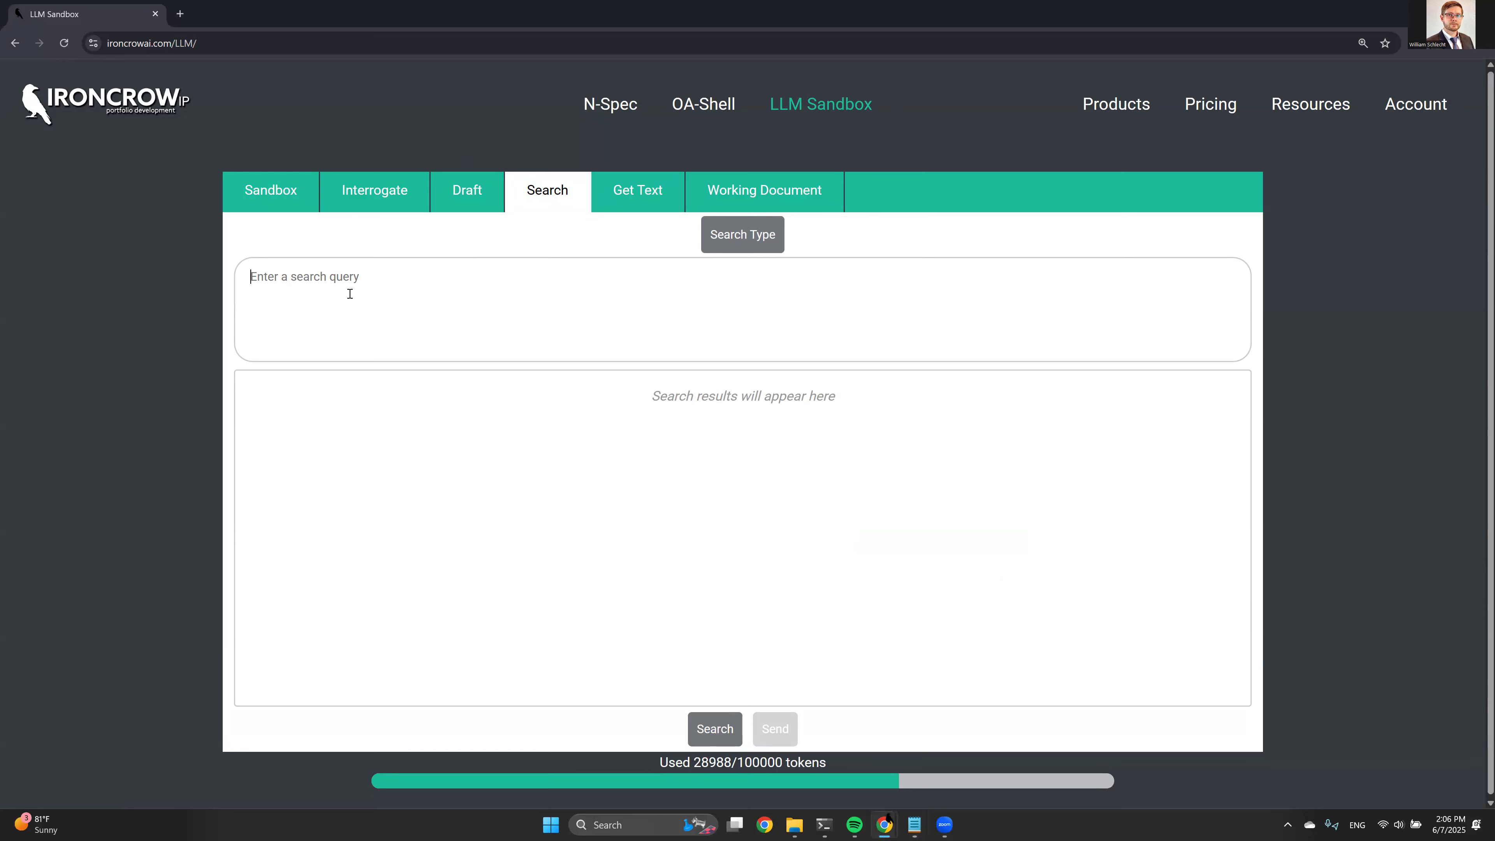
text(Please find 3 applications Examined by Richard Booth in which an appeal was filed and which were either eventually granted as a patent or abandoned.)
double_click(317, 277)
key(BackSpace)
text(20)
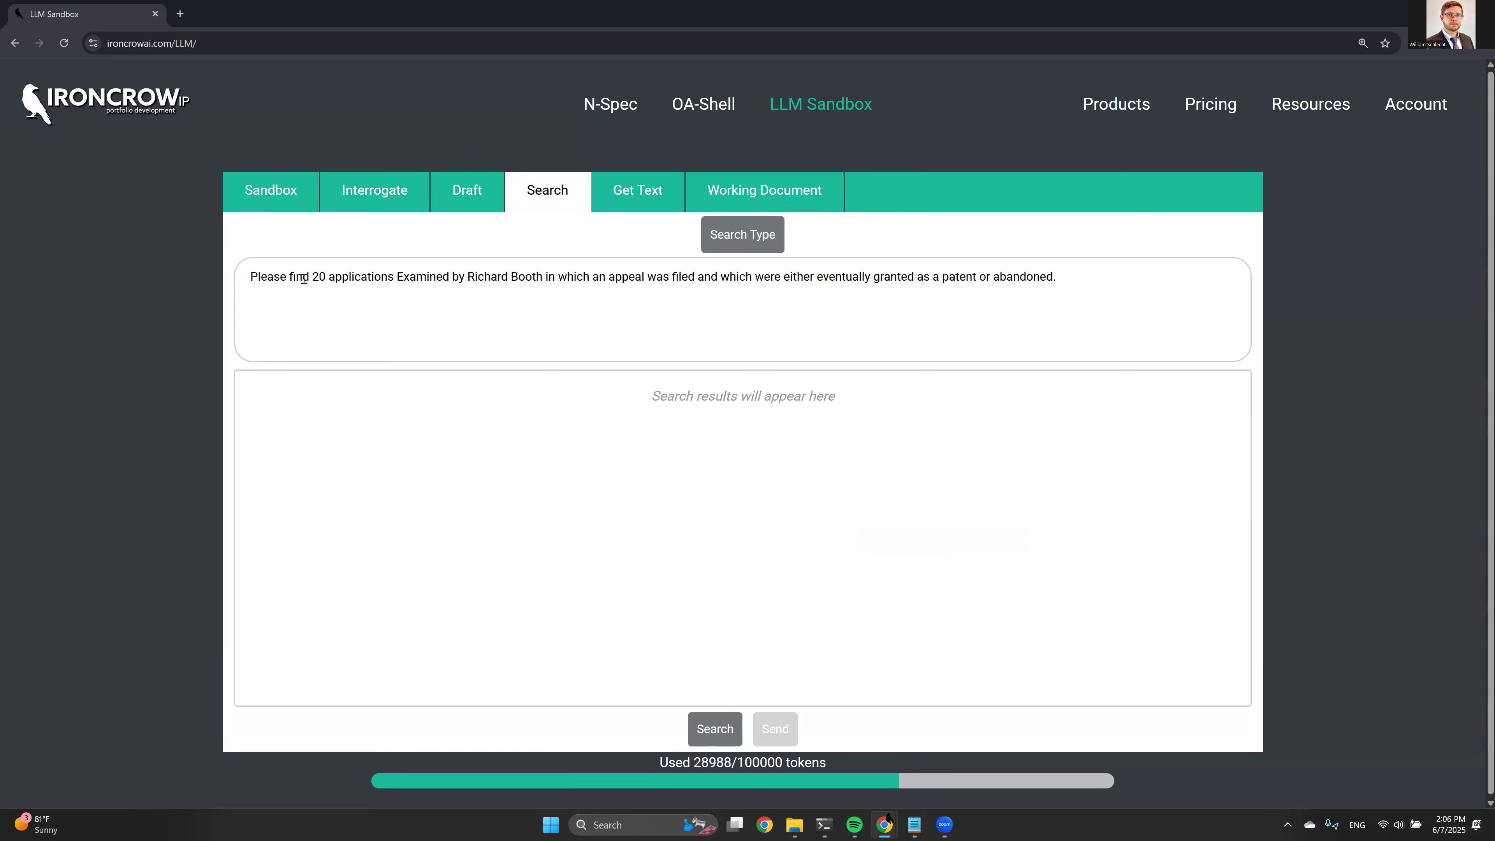
key(BackSpace)
key(BackSpace)
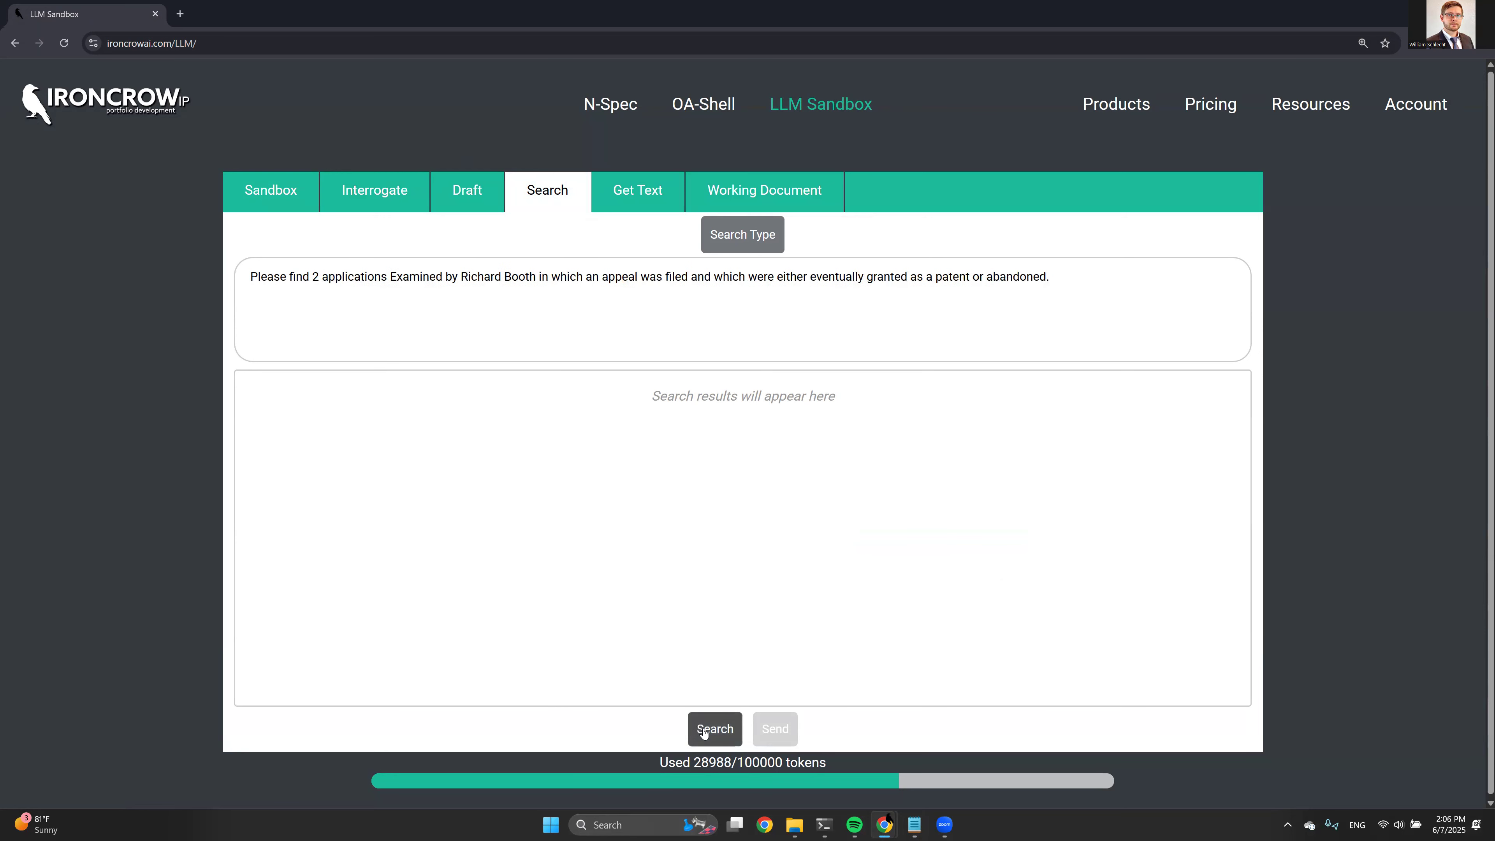
Set the count to 10, run the search, and tick 14/281,492, 10/726,638, 10/165,888 and 10/722,558.
text(10)
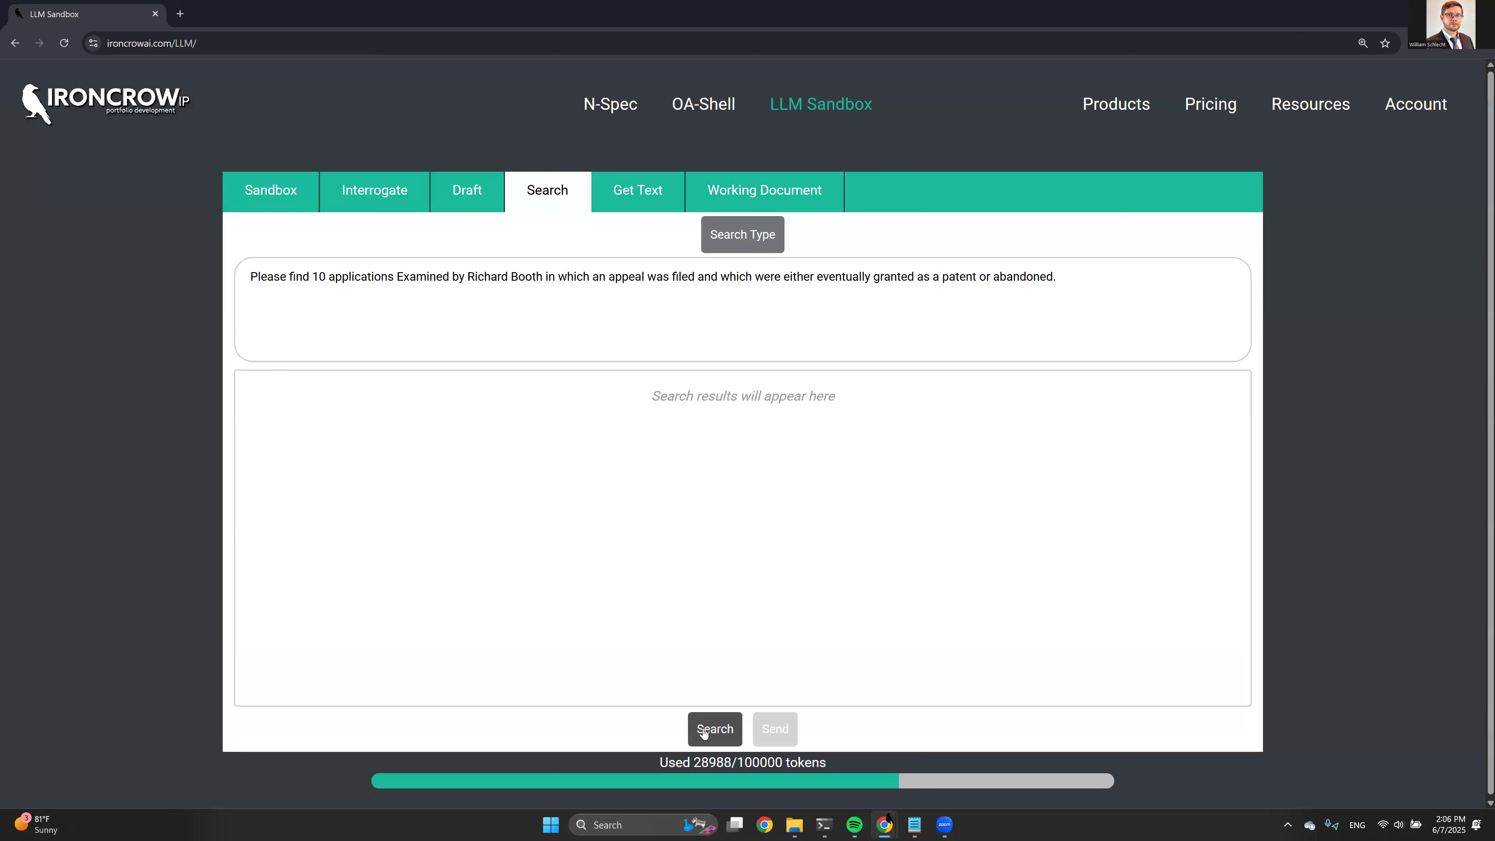
click(711, 732)
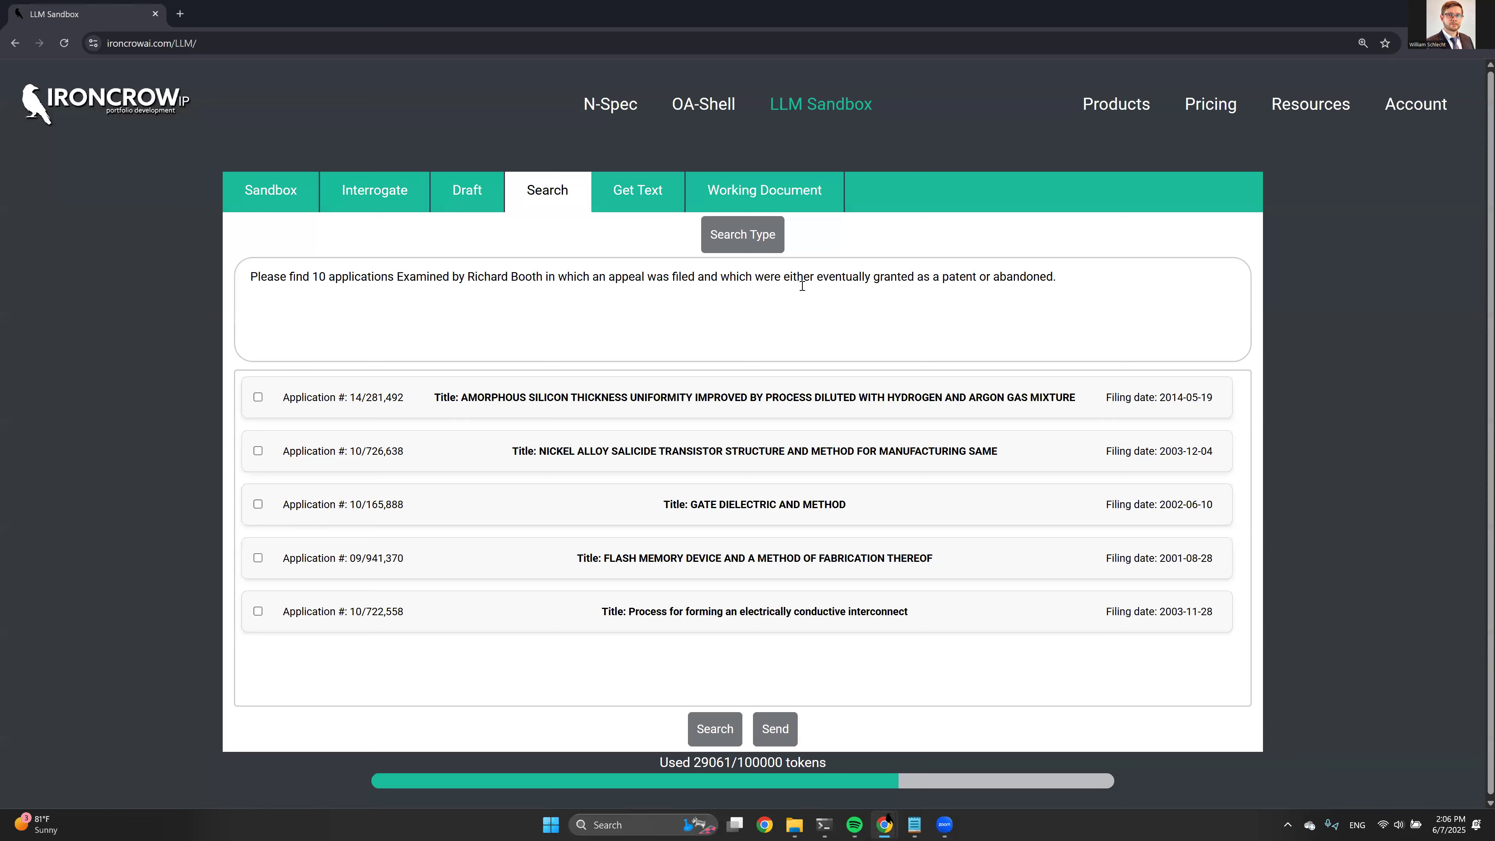
click(258, 397)
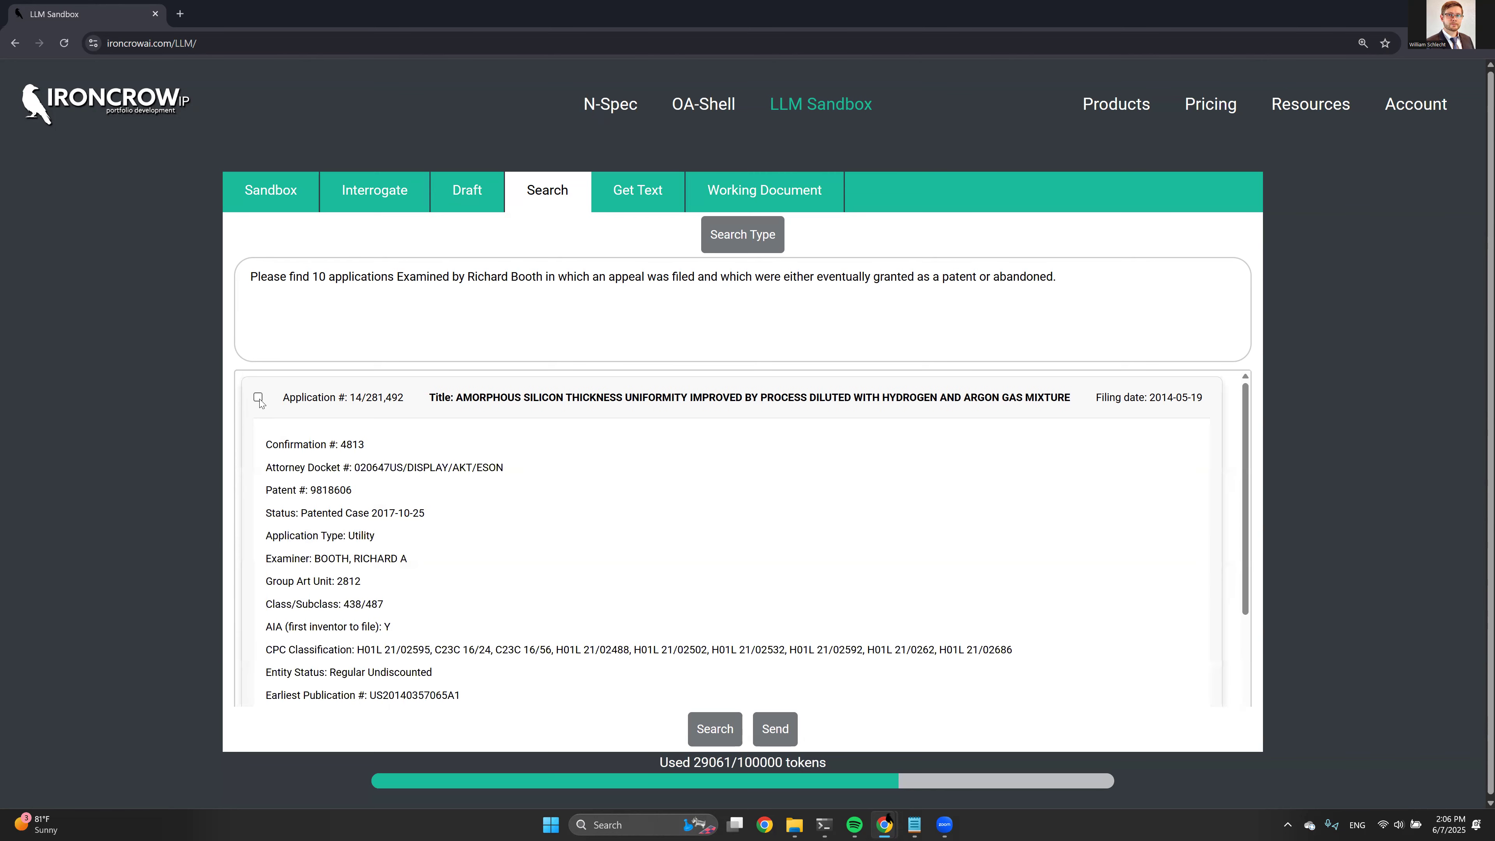
click(393, 397)
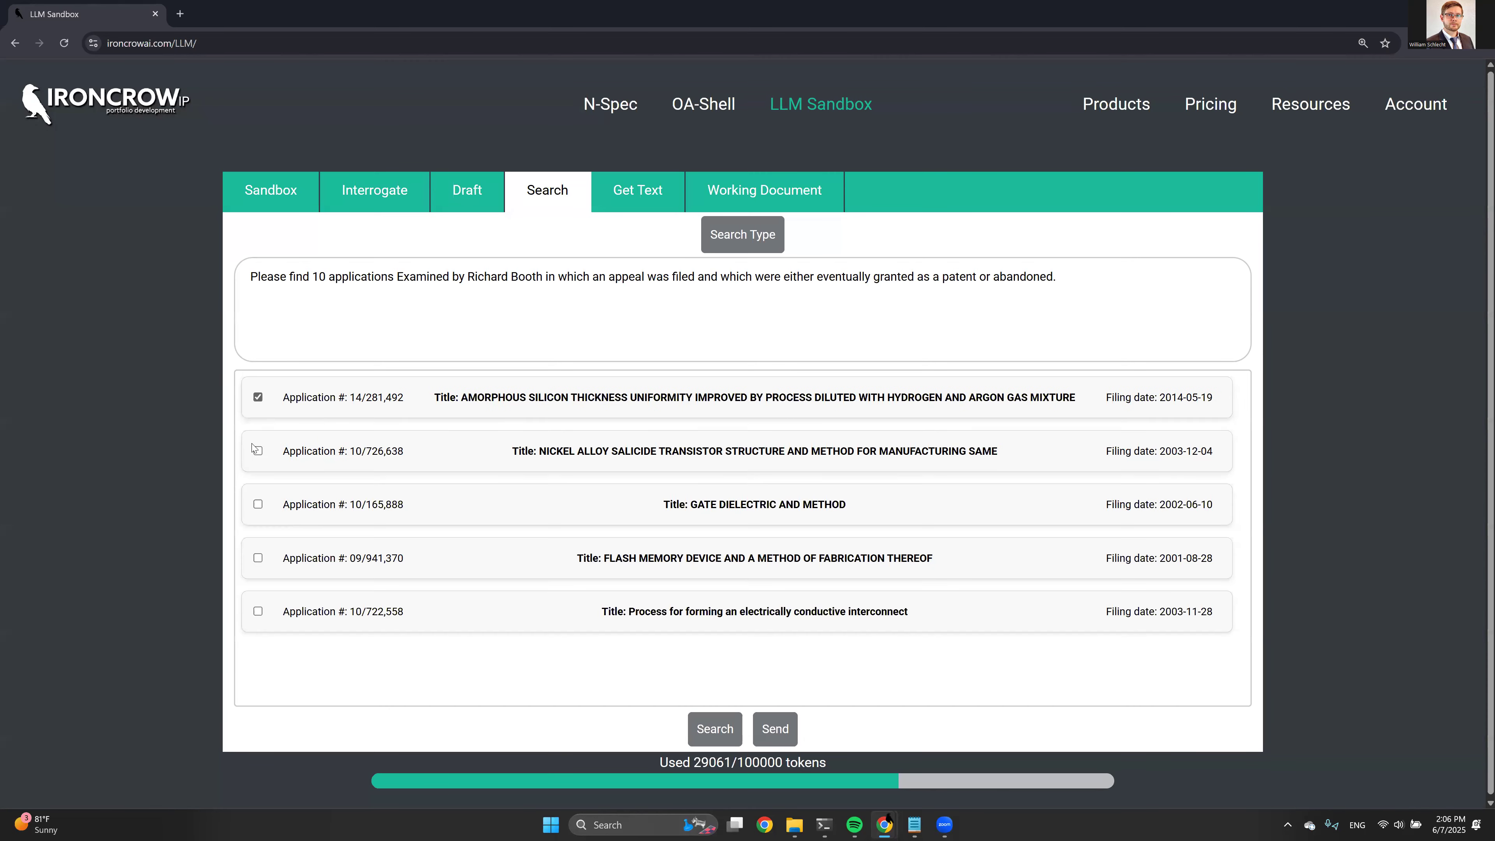
click(258, 450)
click(257, 504)
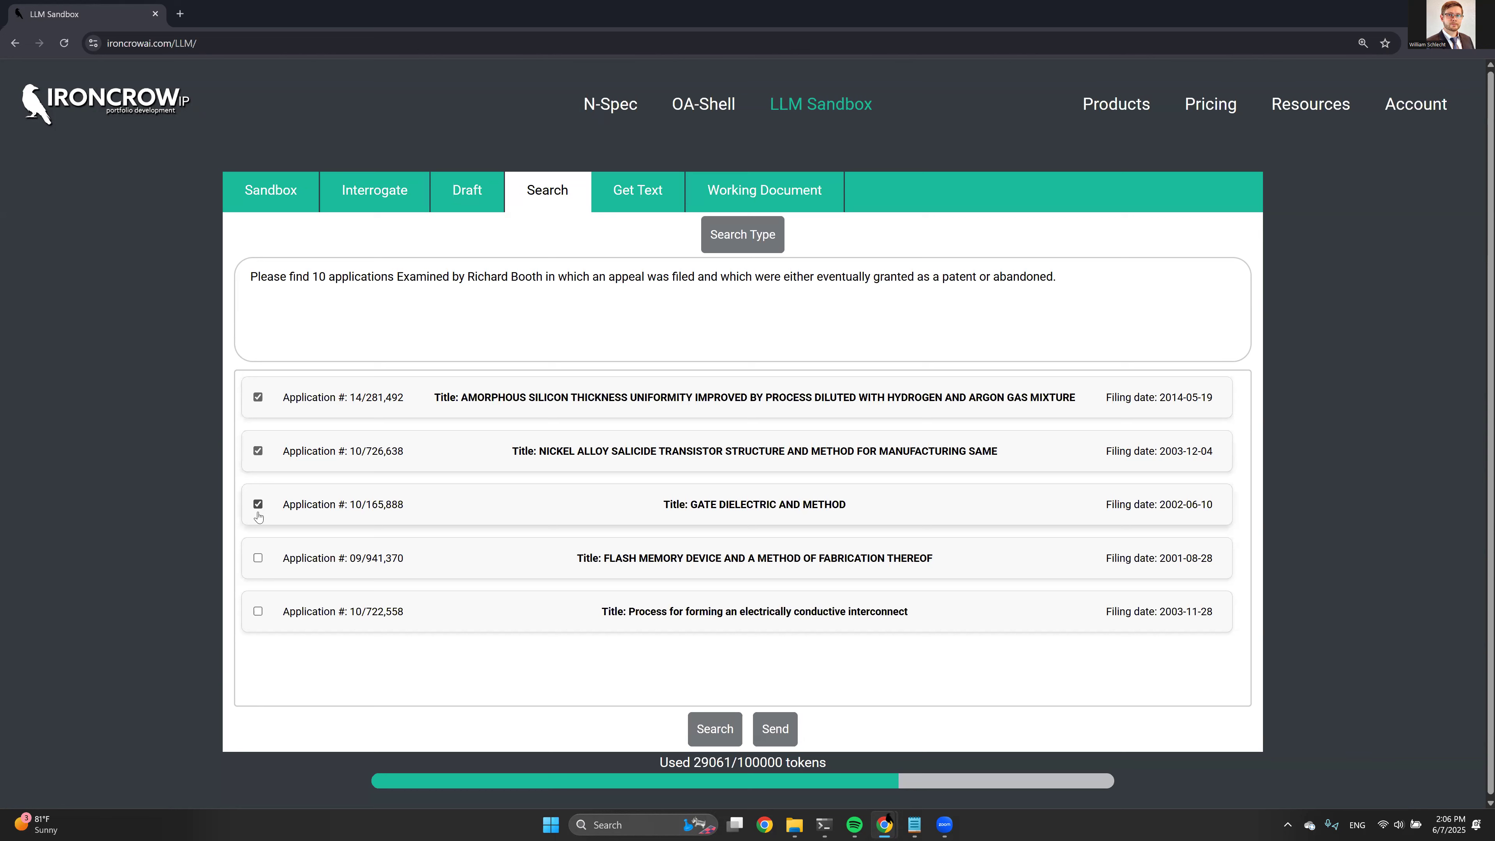
click(258, 611)
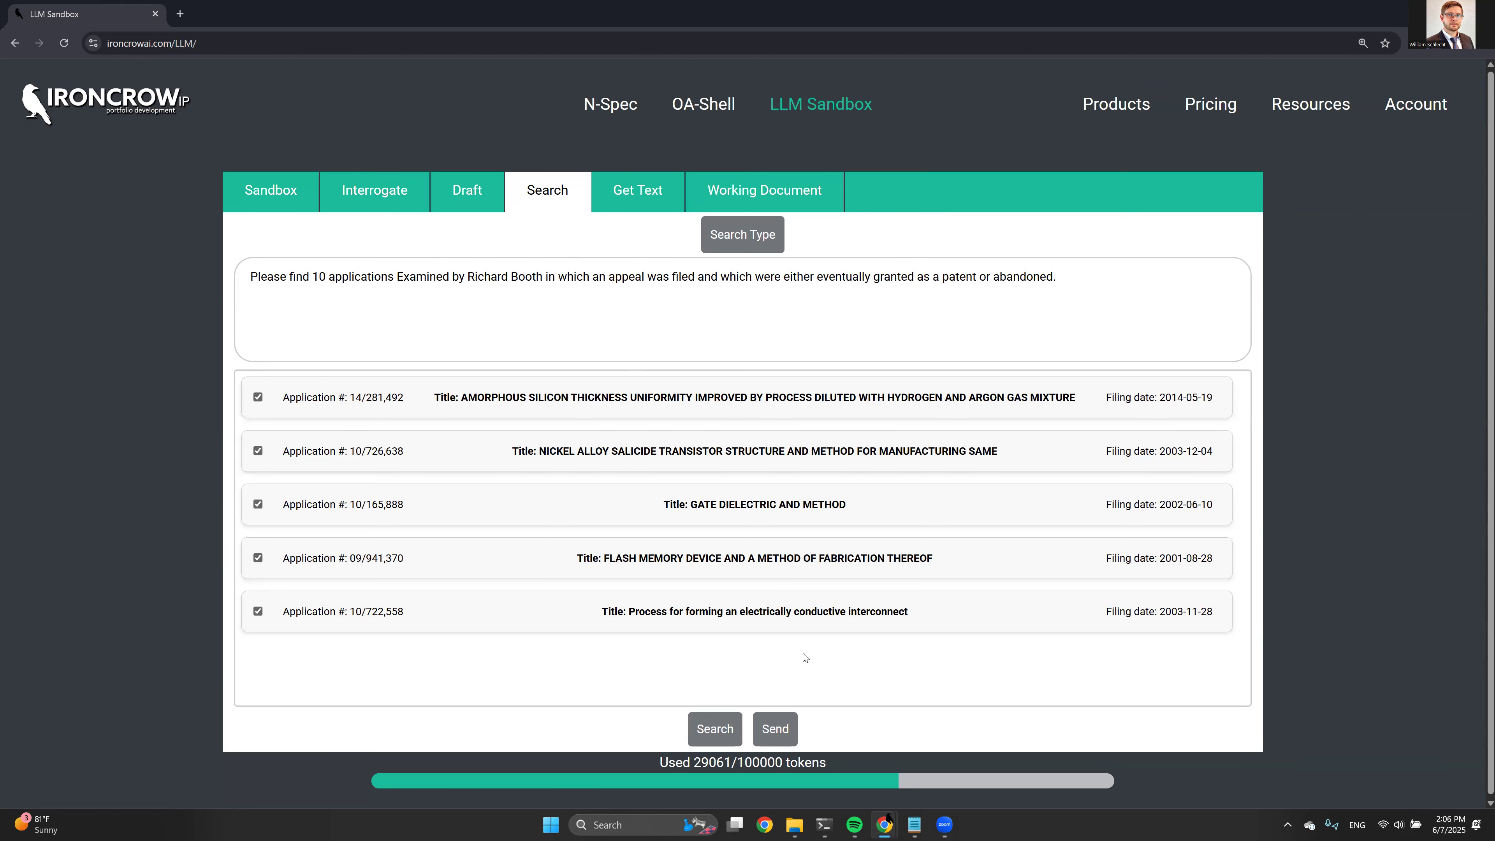
Submit each found application's Overview document to the Interrogate Context.
click(775, 729)
click(596, 417)
click(589, 525)
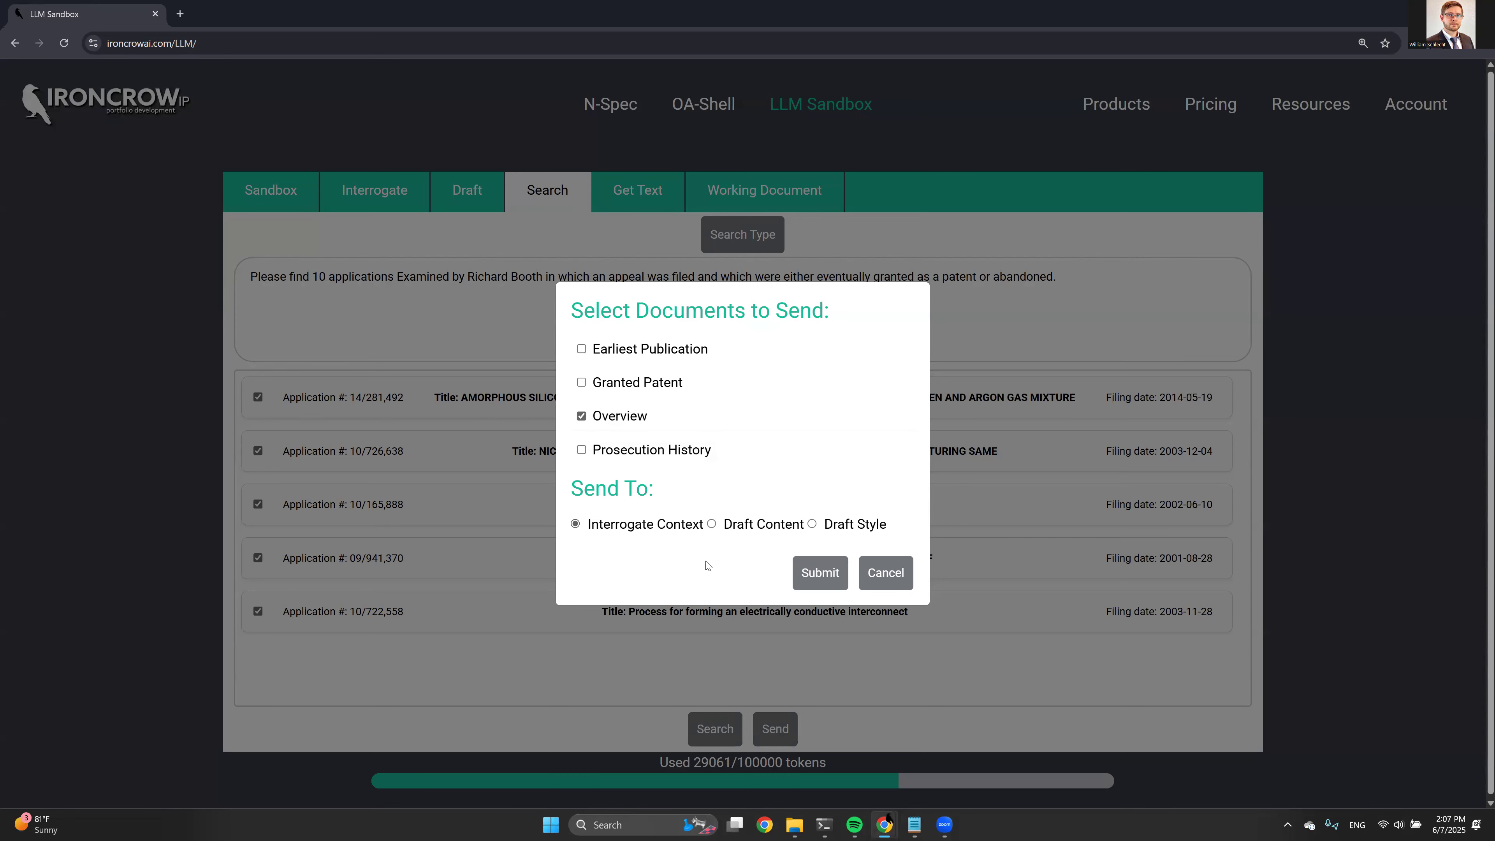
click(804, 575)
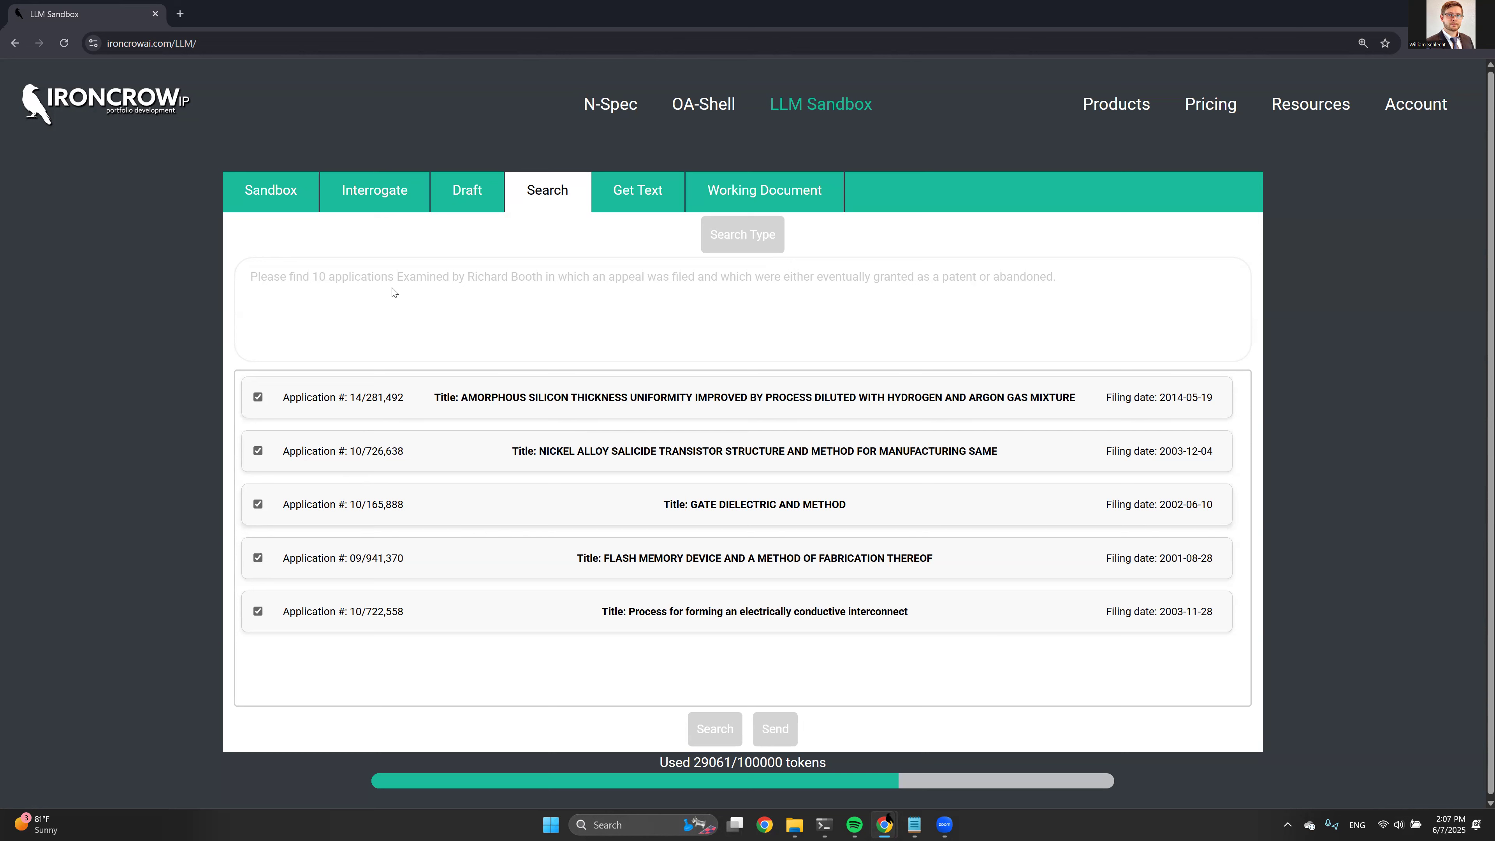
In Interrogate, ask in how many of the 5 applications the Examiner was reversed versus affirmed on appeal.
click(378, 193)
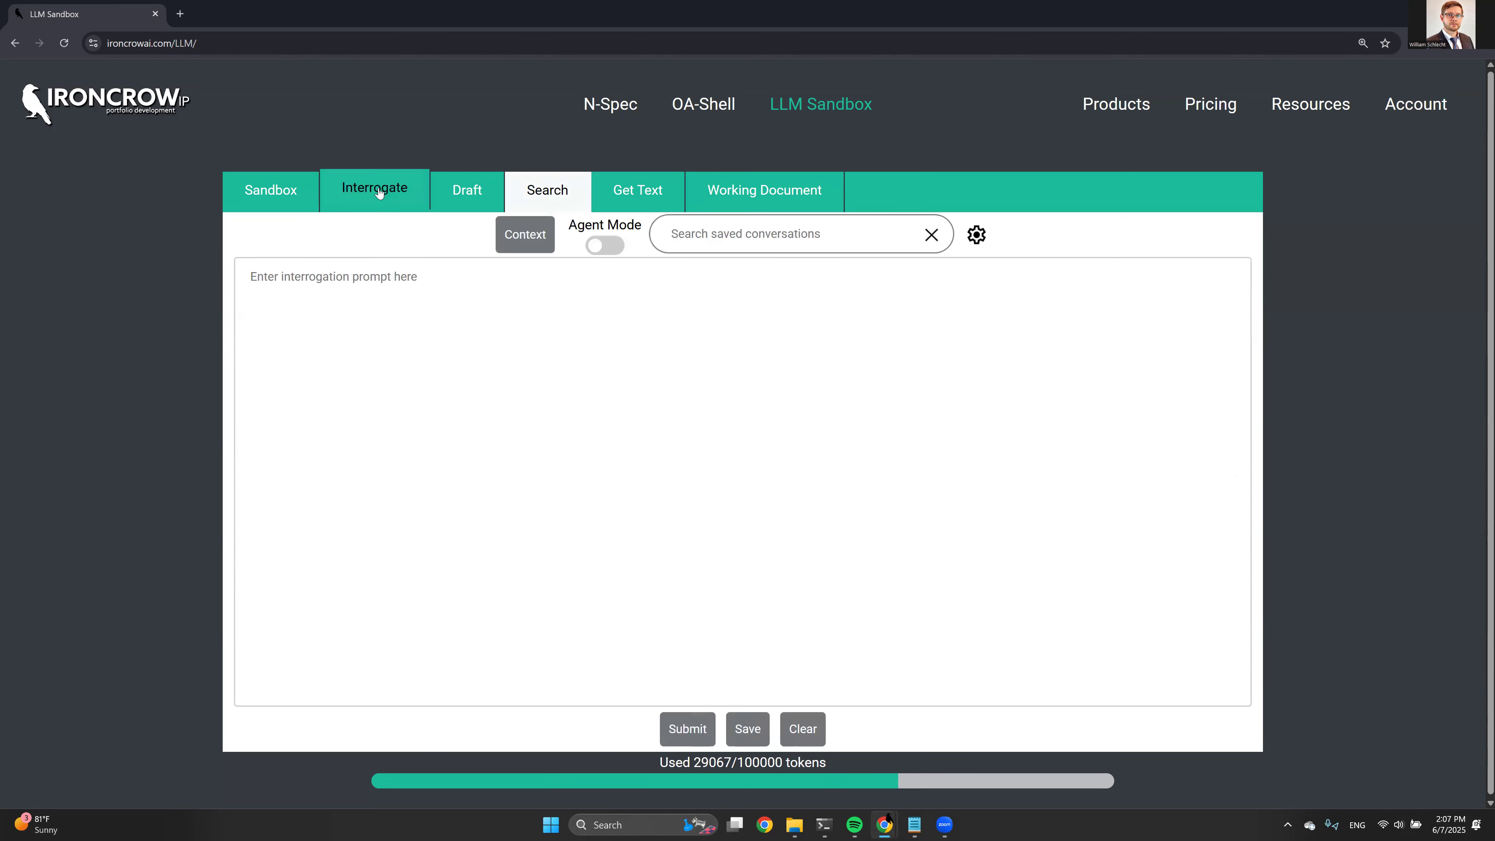
mouse_move(545, 245)
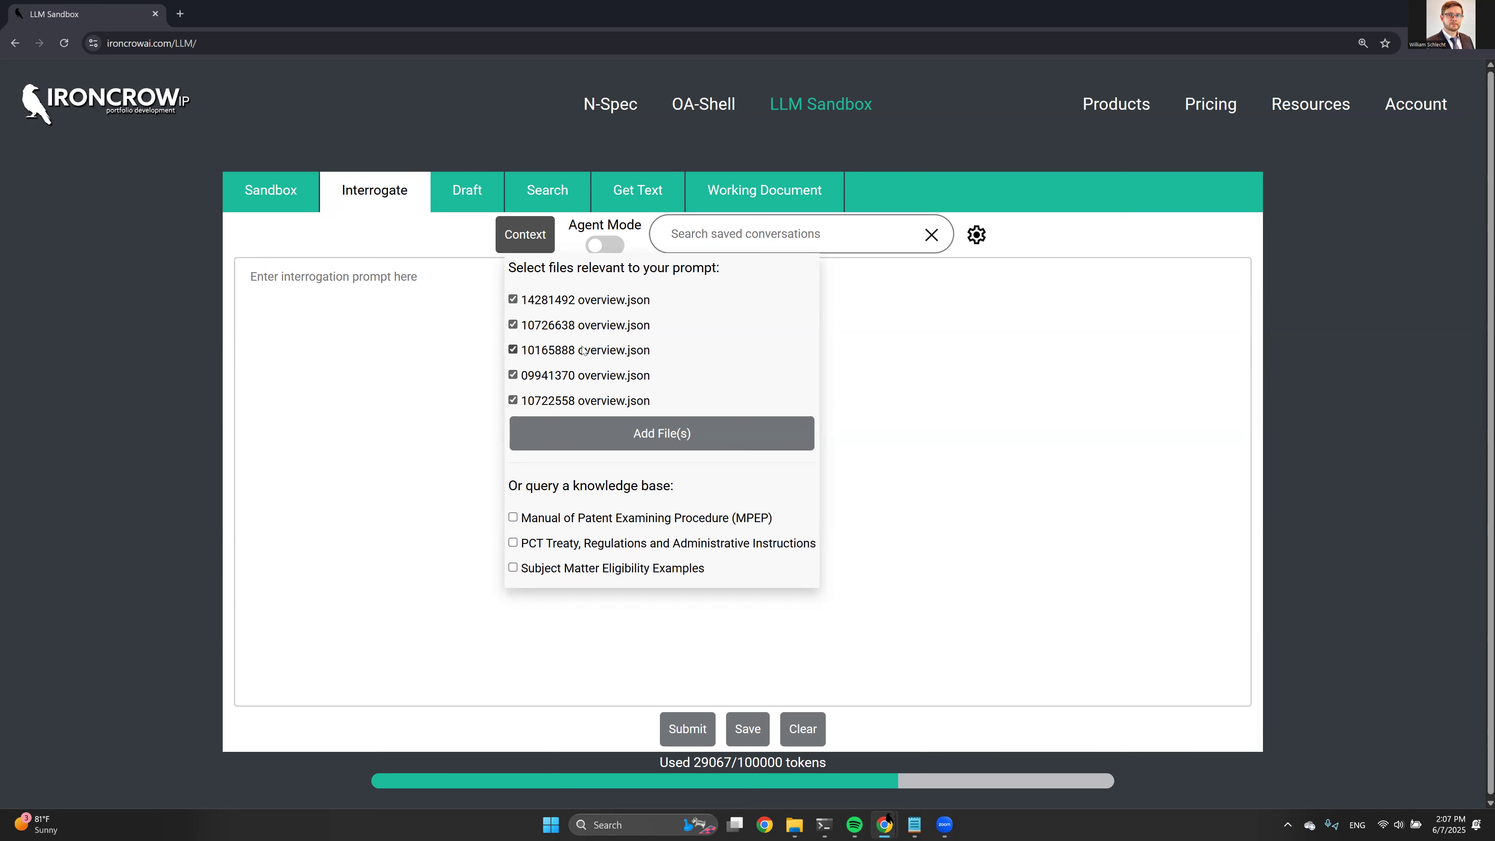
click(437, 425)
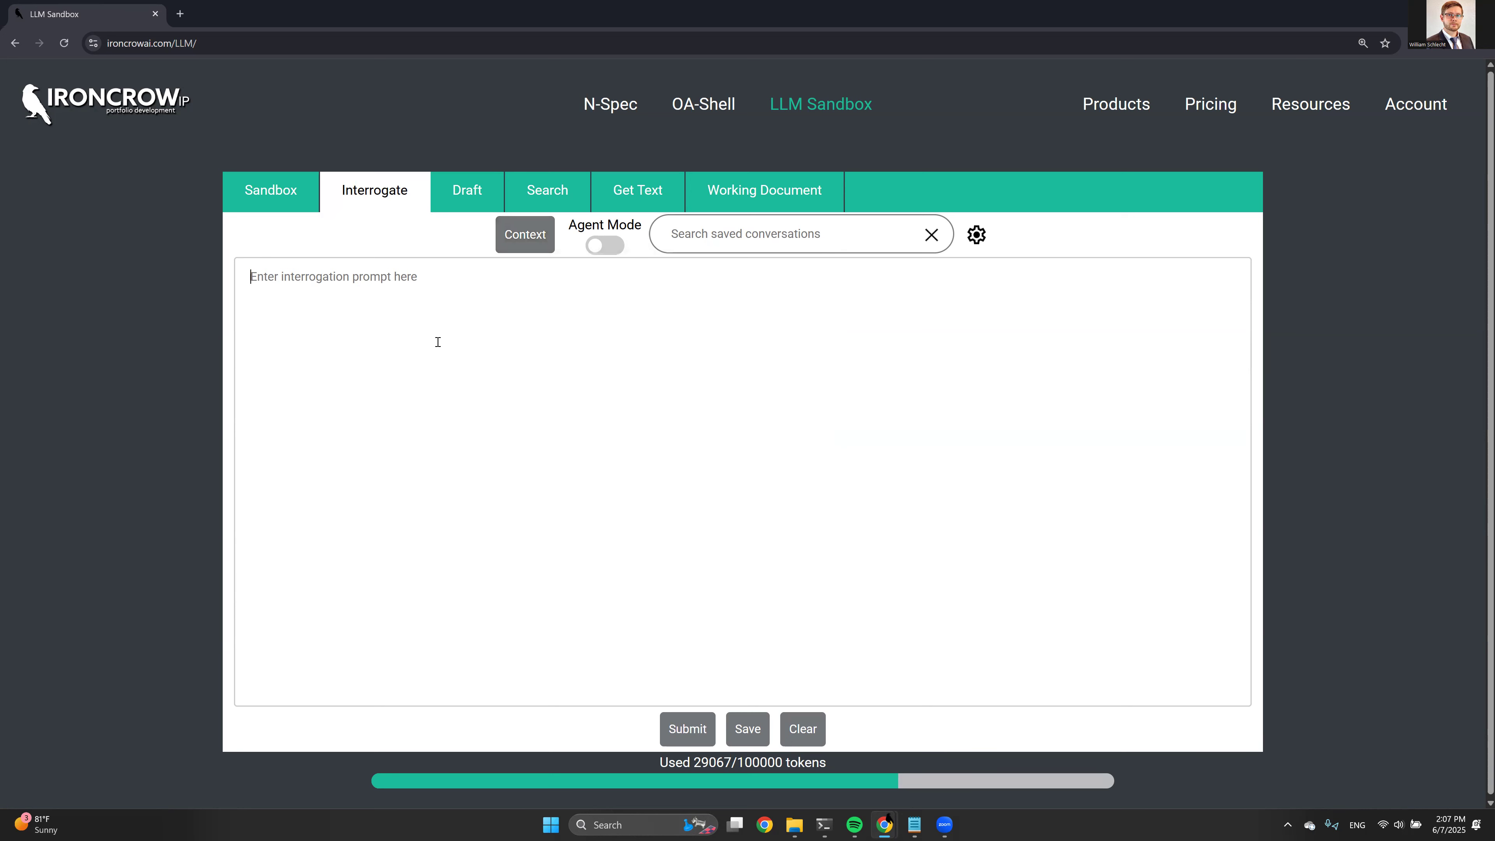
text(For the 5 applications )
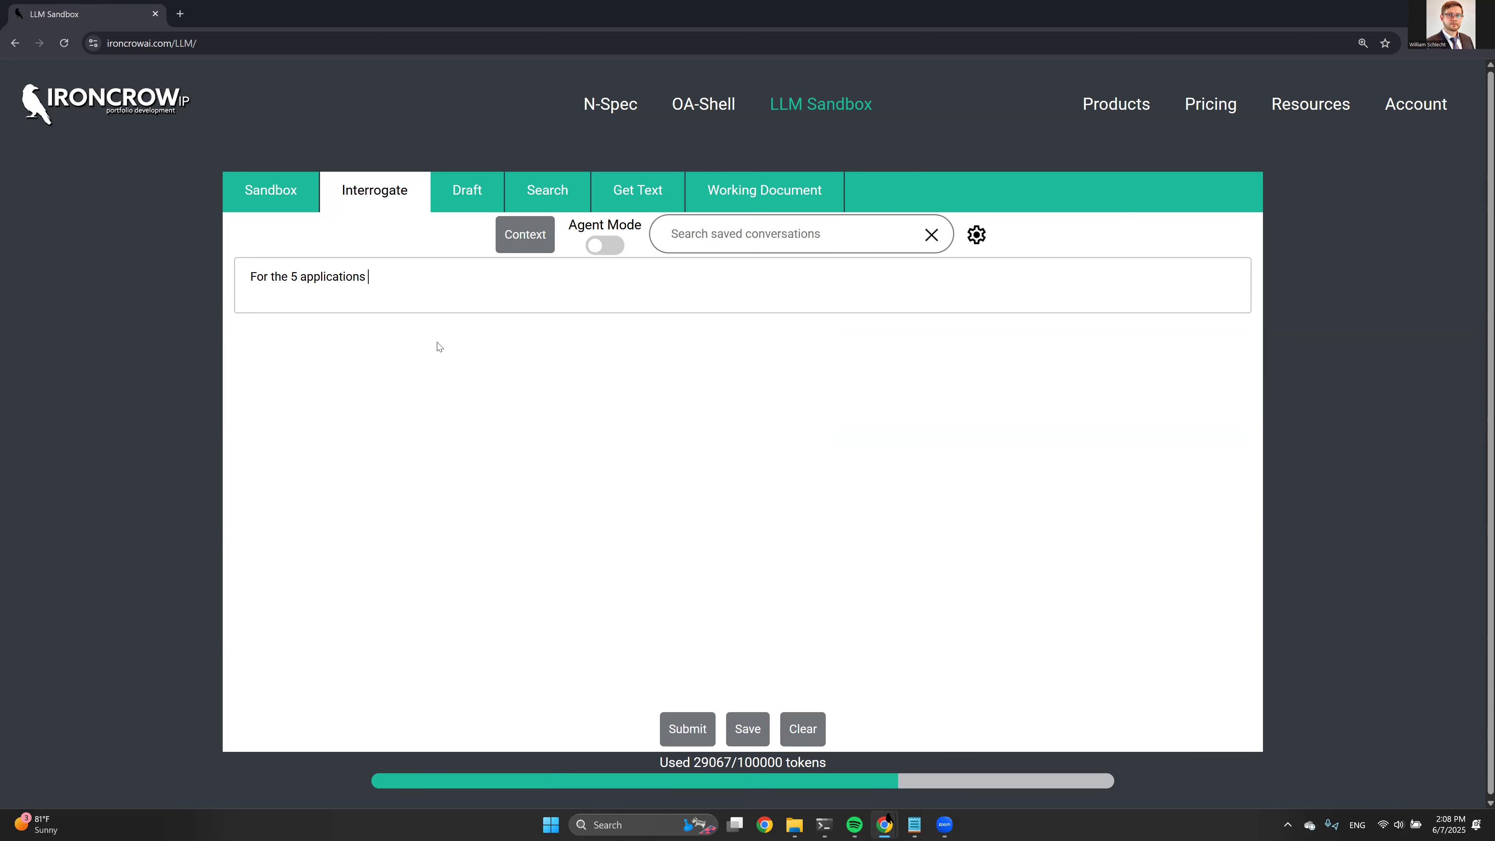
text(summarized in the provided overview files, how many )
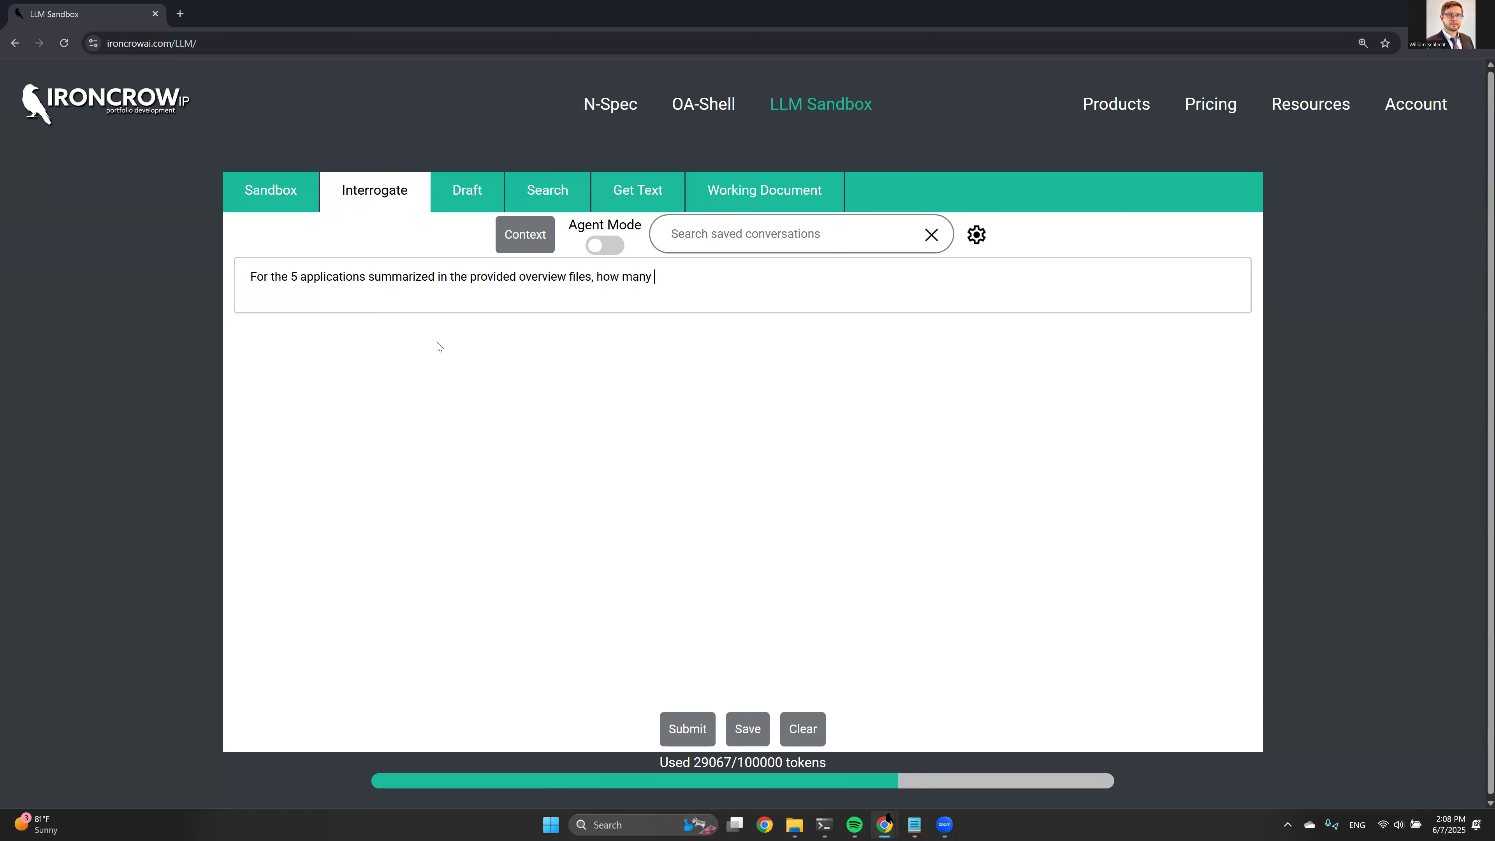
text(ha)
key(BackSpace)
key(BackSpace)
key(BackSpace)
key(BackSpace)
key(BackSpace)
key(BackSpace)
key(BackSpace)
key(BackSpace)
key(BackSpace)
key(BackSpace)
key(BackSpace)
text(in how many wer)
text(s the Examin)
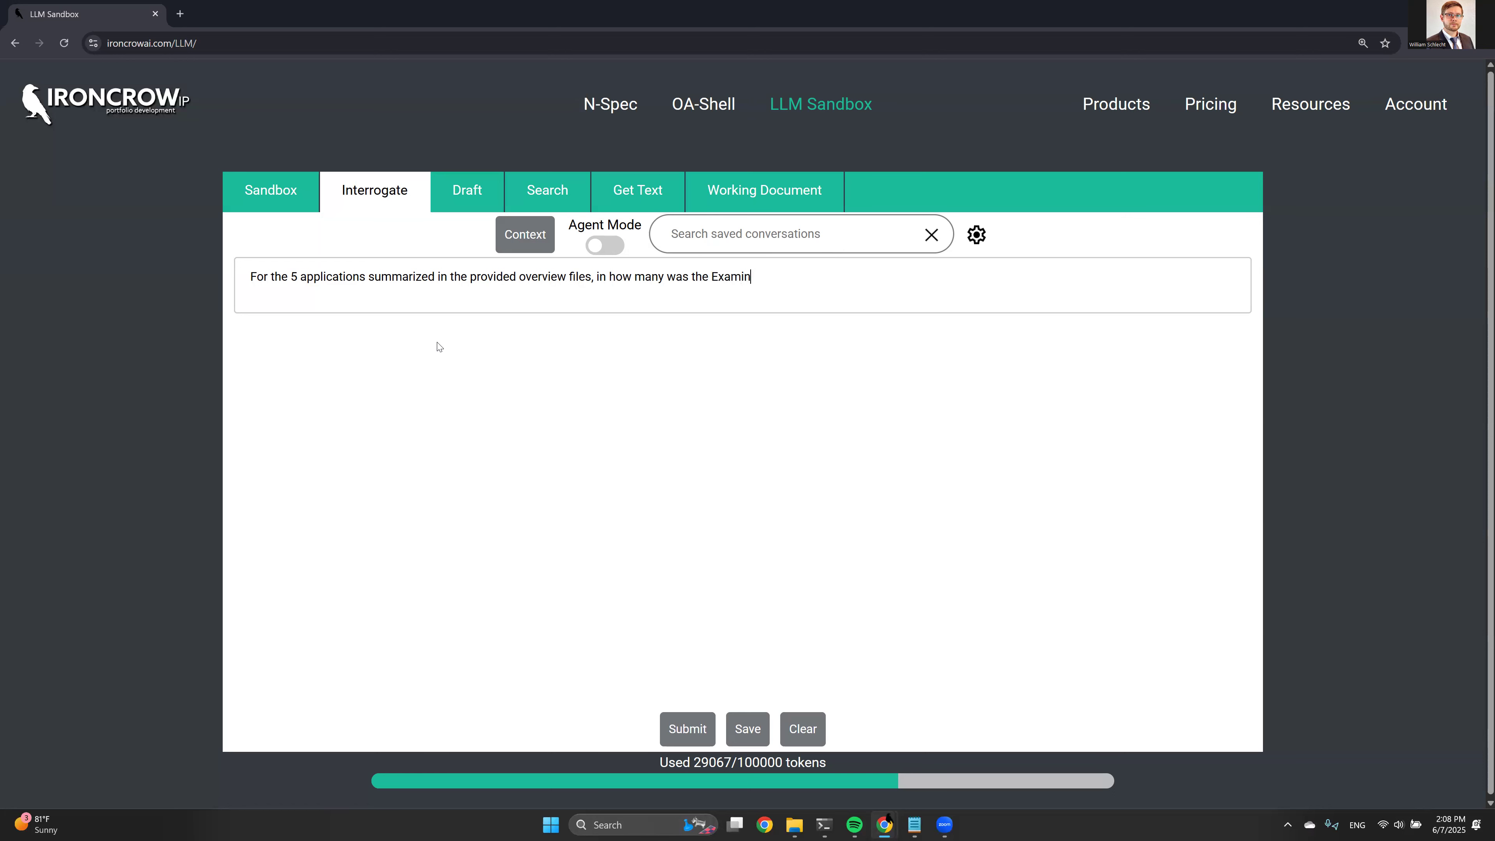
text(er reversed)
text( in an ap)
text(peal)
text(, and in how m)
text(any was t)
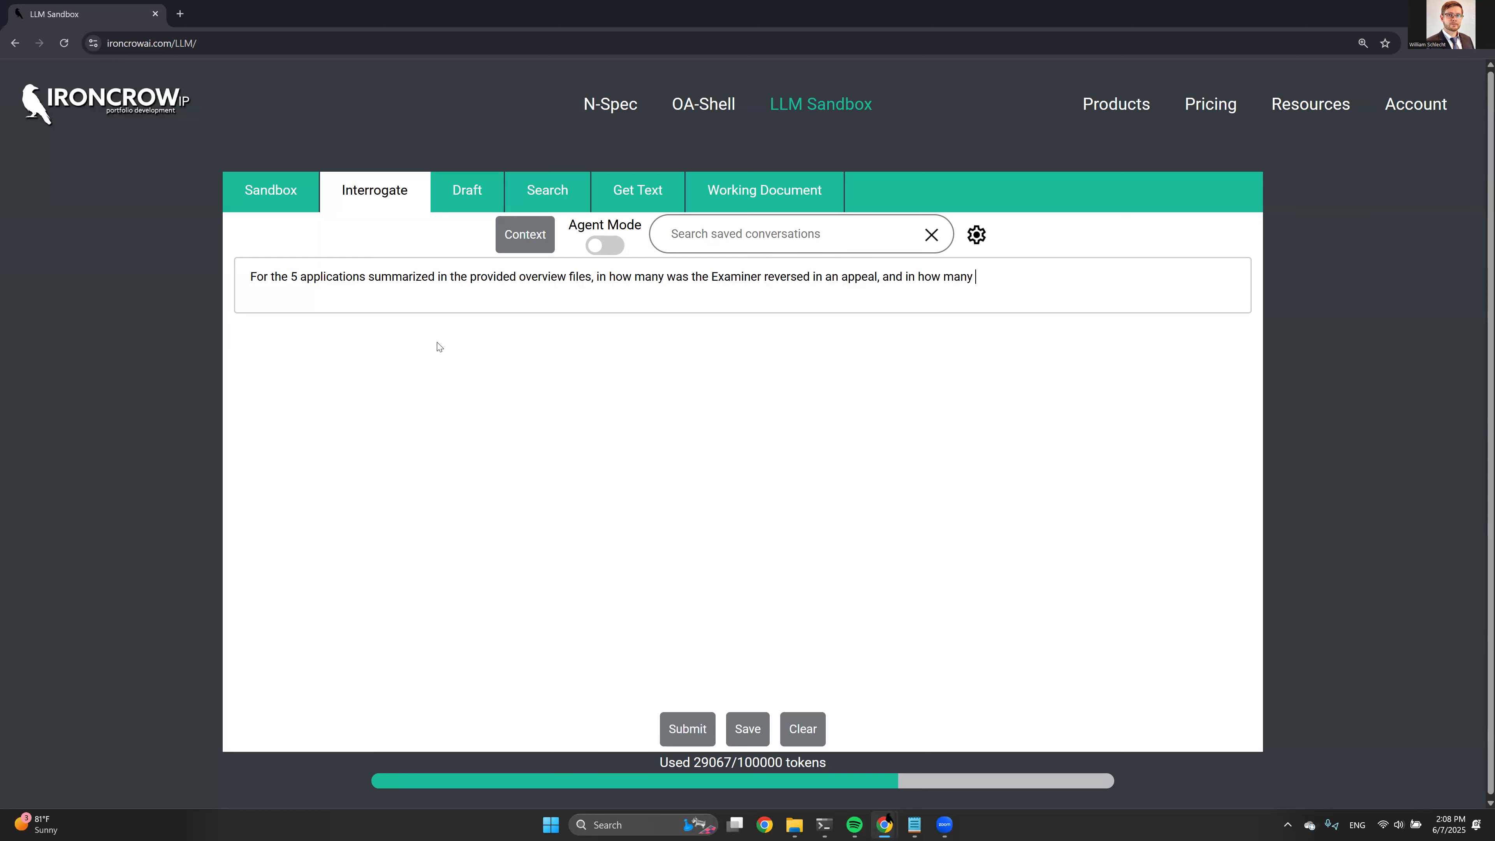
text(he Examiner affirmed.)
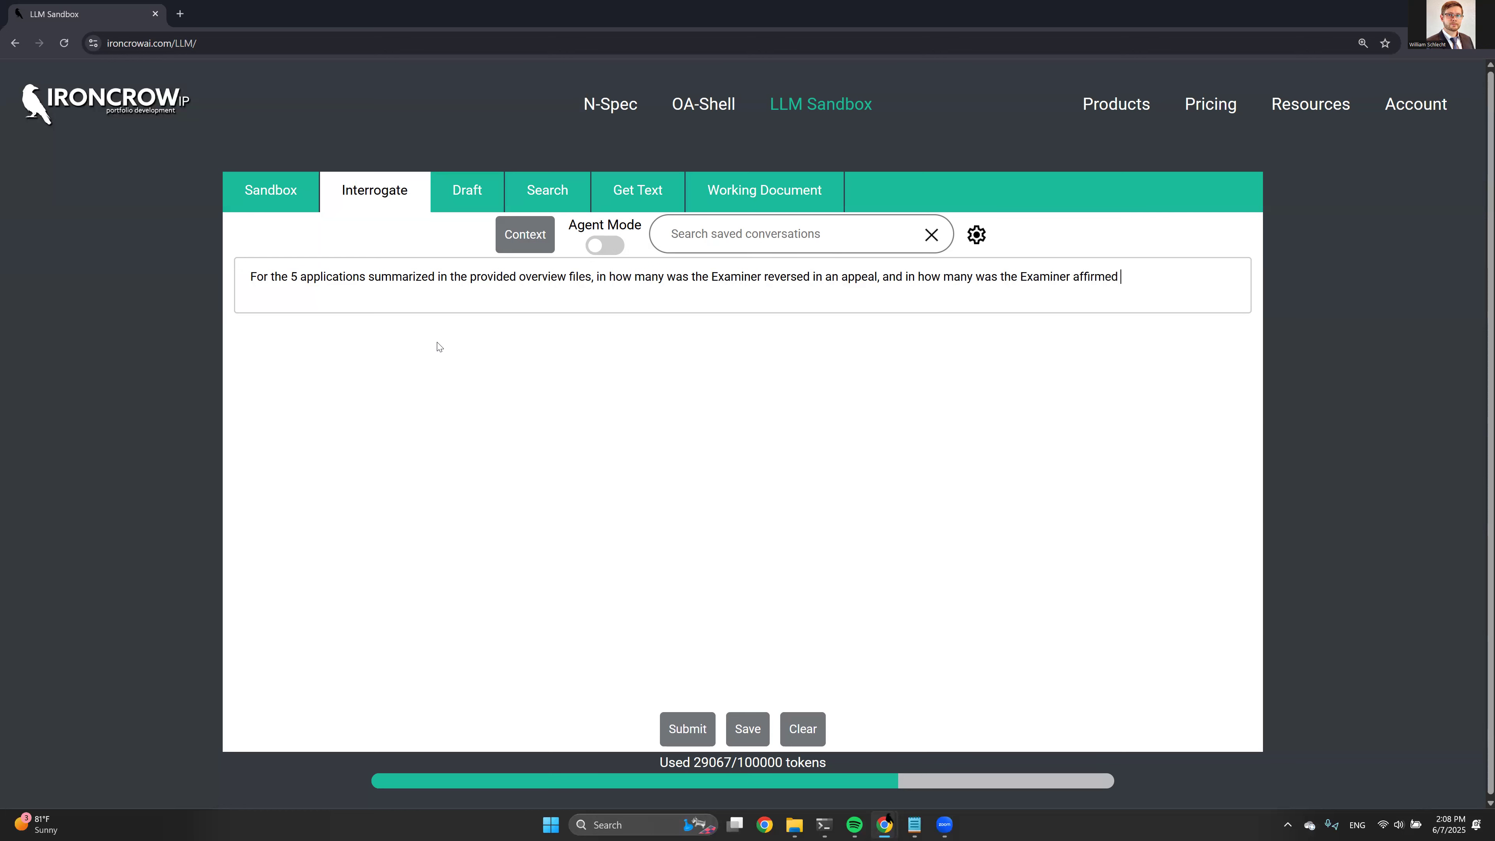
Submit the question and highlight the appeal outcomes for 09941370, 10722558 and 10165888.
click(688, 729)
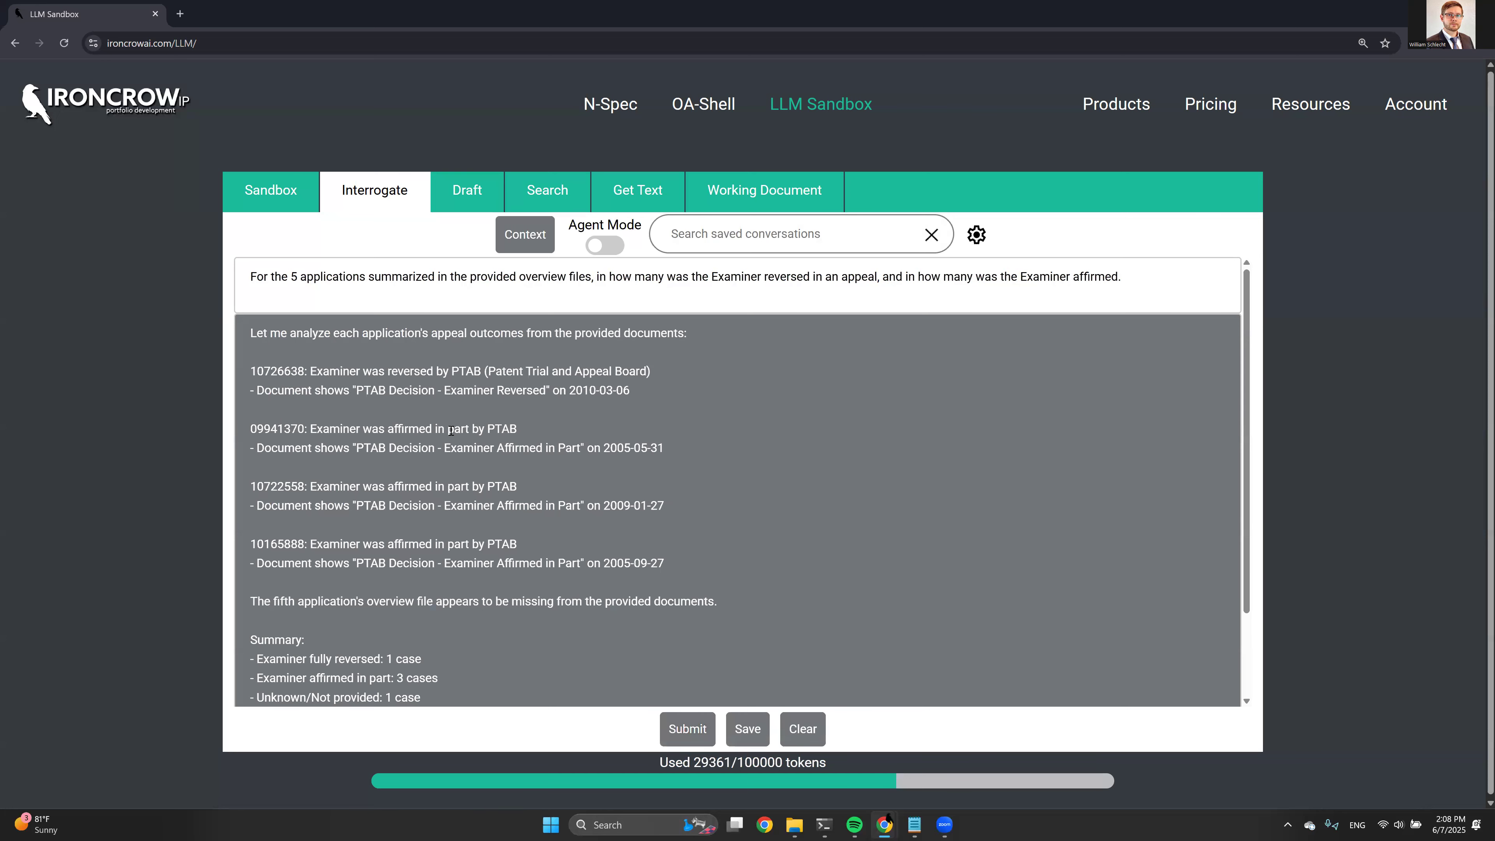
scroll(439, 403, down, 1)
drag(257, 428, 641, 449)
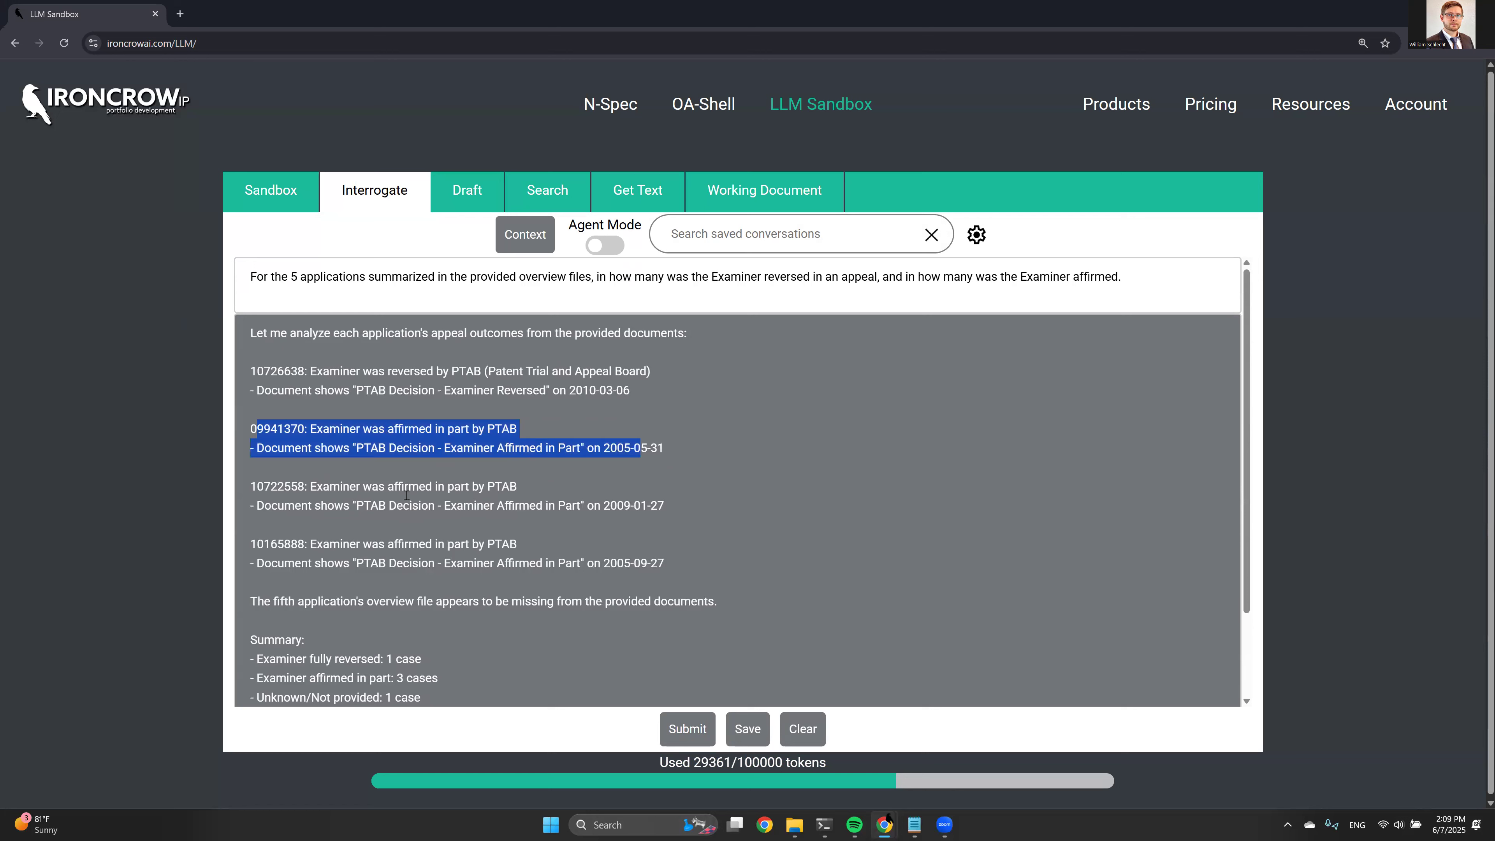
drag(264, 487, 613, 511)
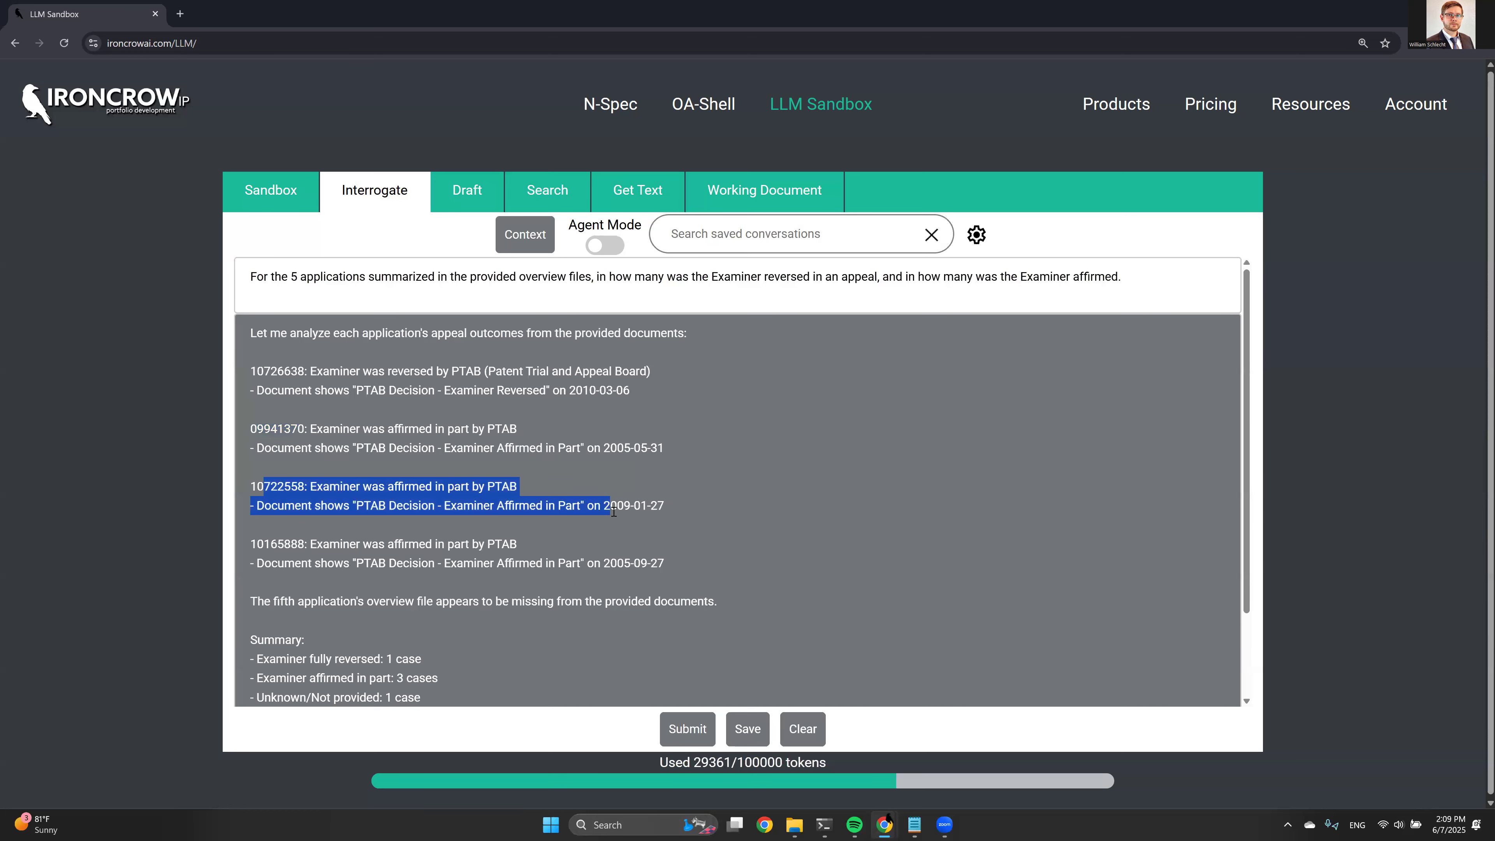
drag(257, 545, 709, 557)
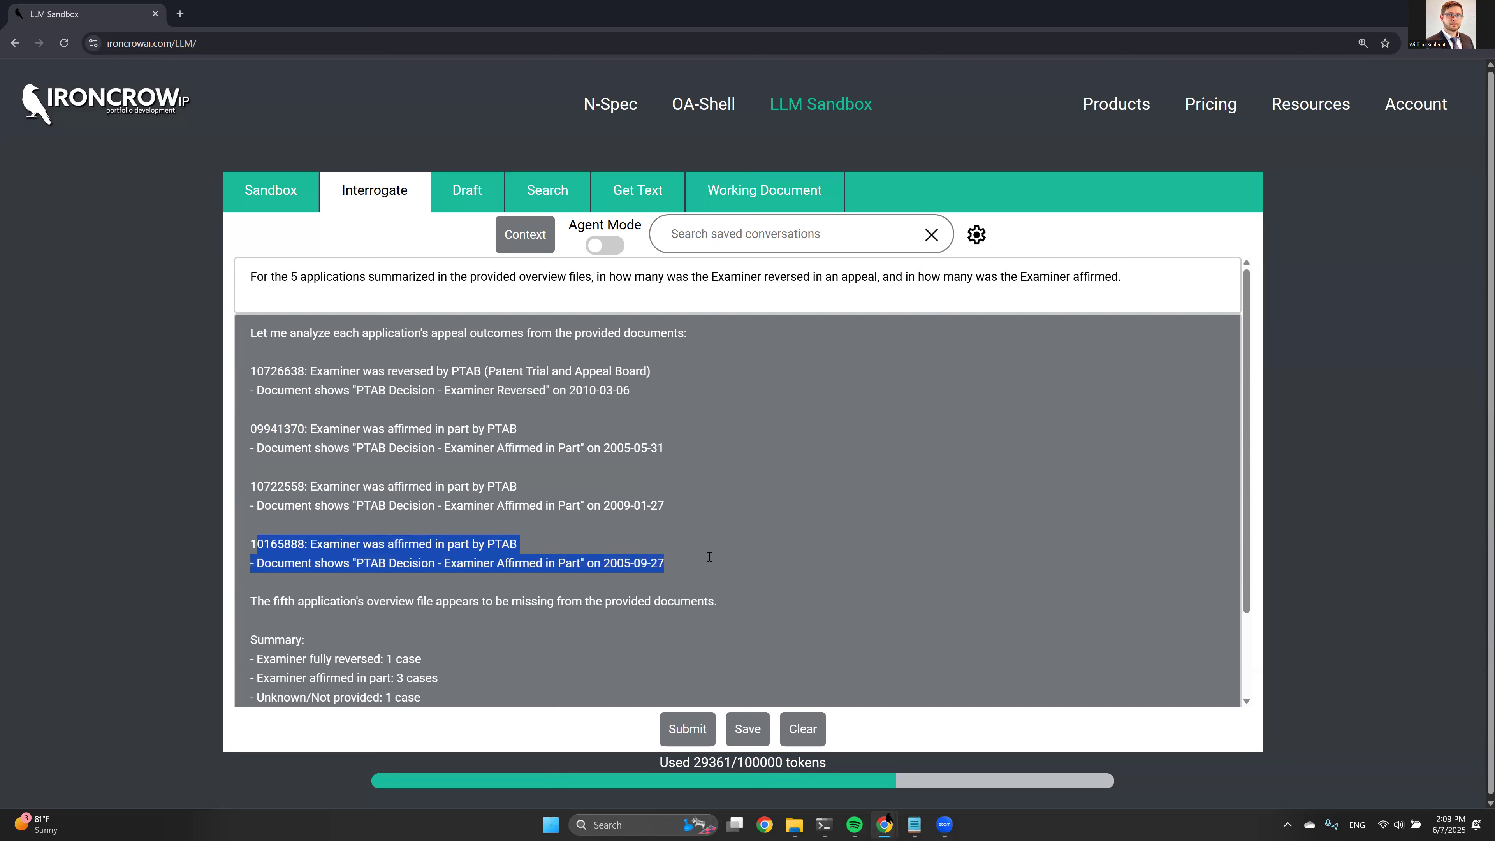
scroll(577, 565, down, 1)
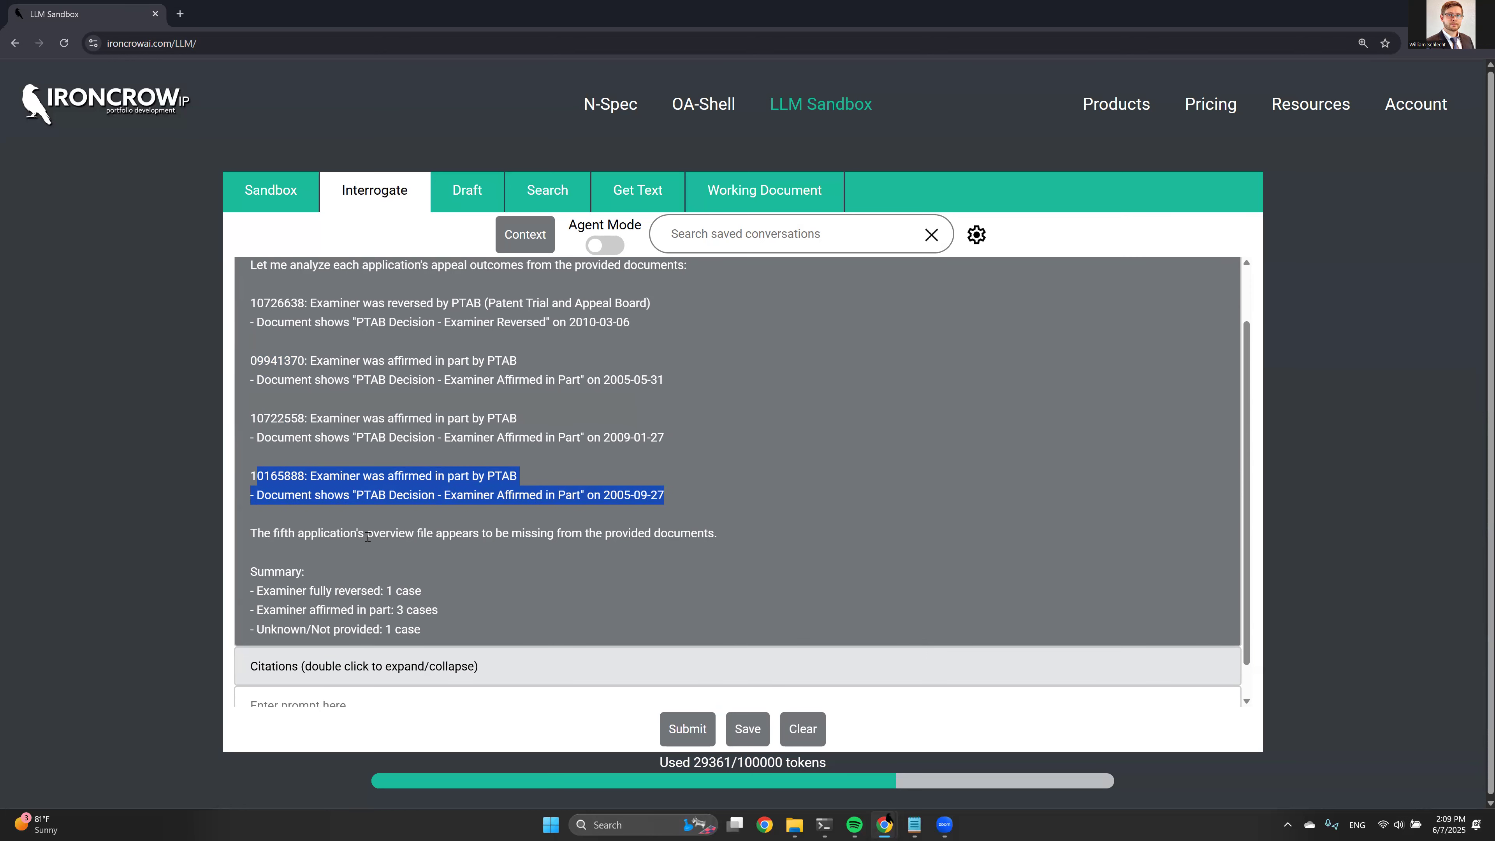
drag(253, 528, 334, 541)
click(350, 549)
scroll(346, 546, up, 1)
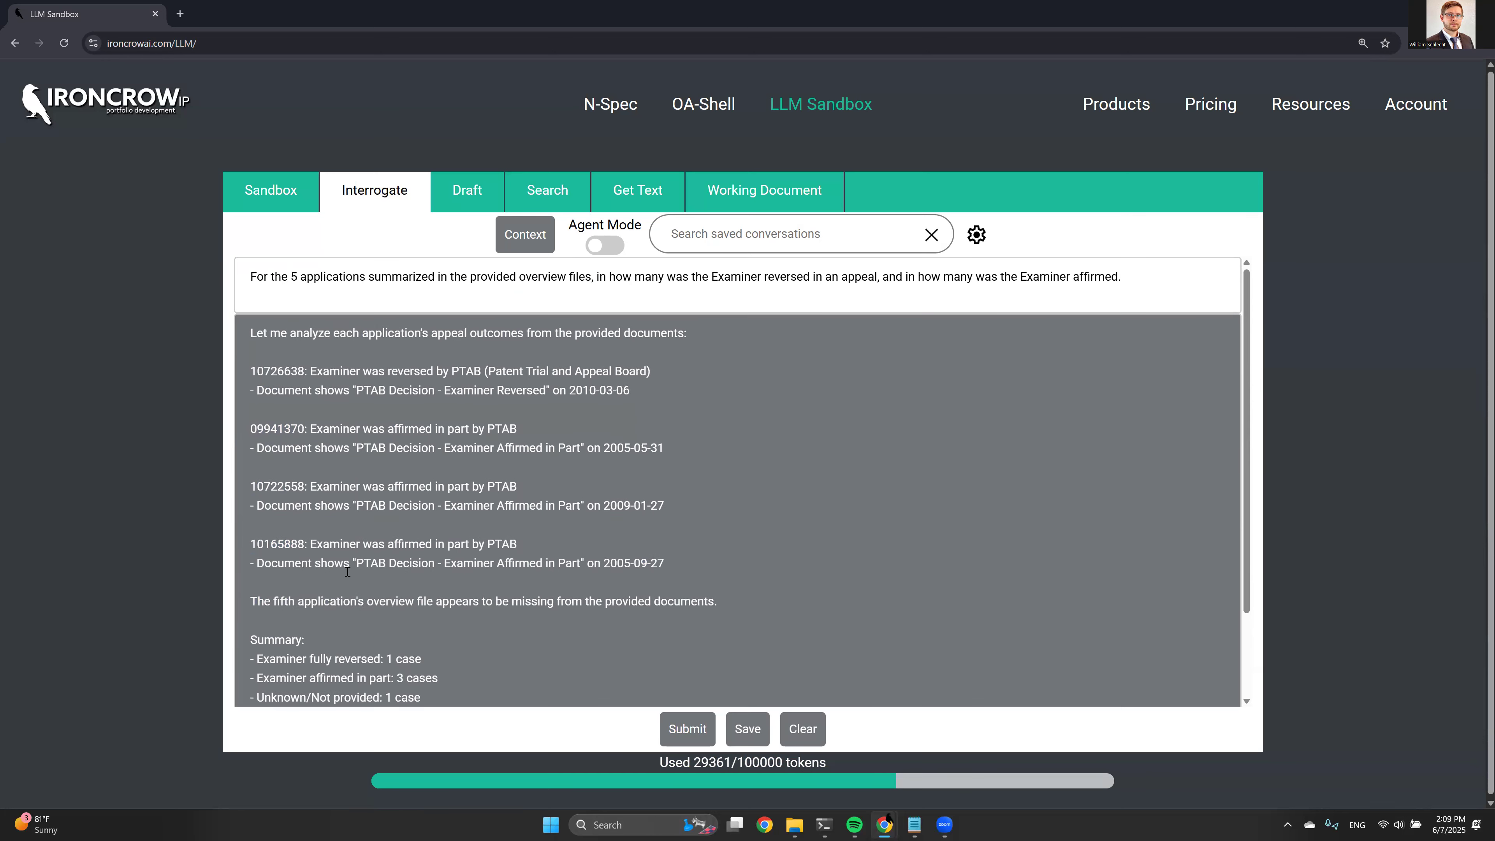
scroll(339, 580, down, 1)
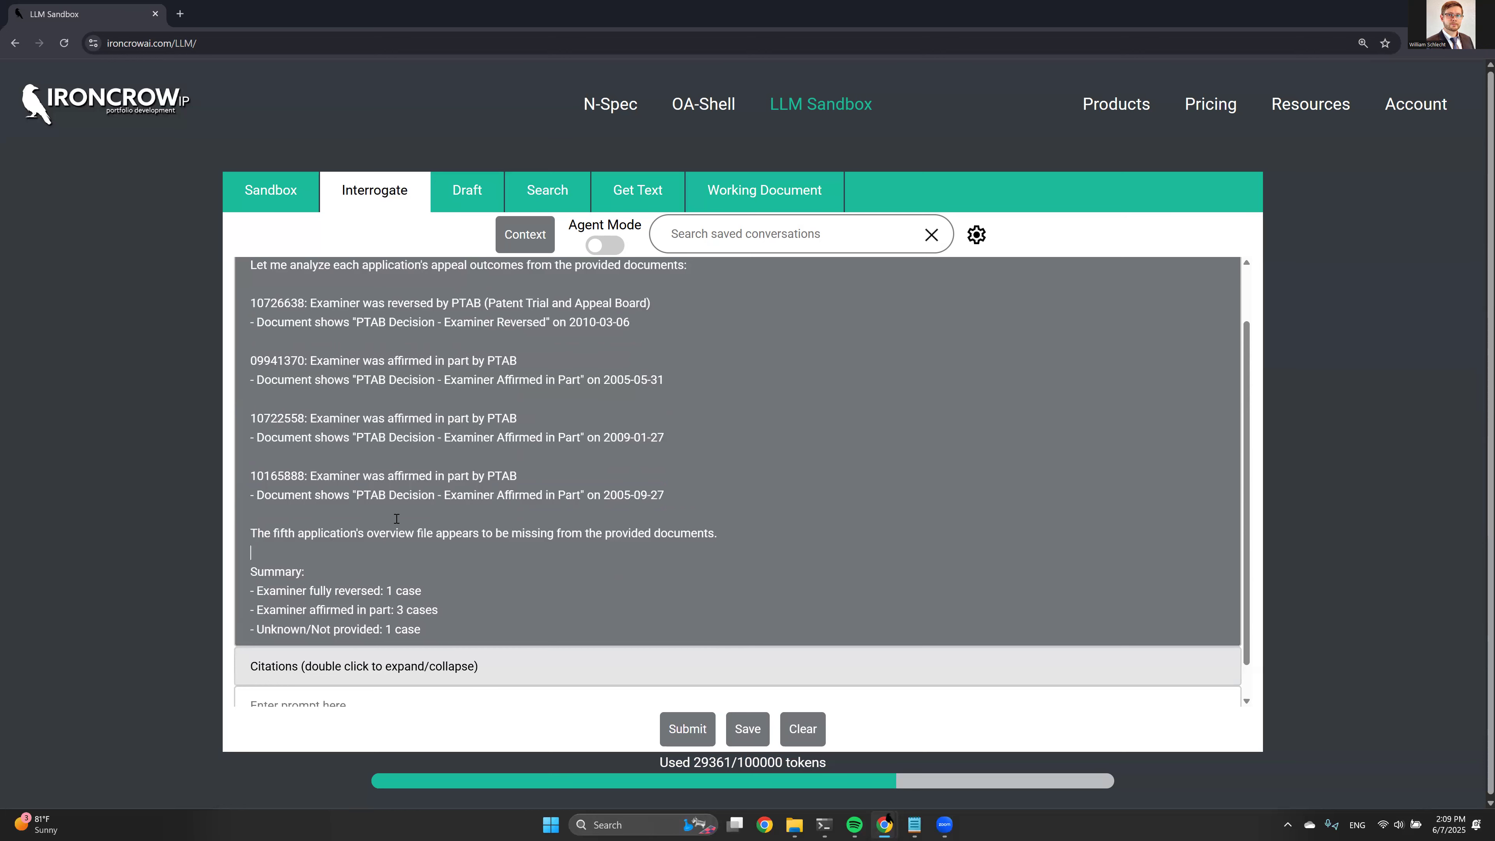
scroll(554, 491, up, 1)
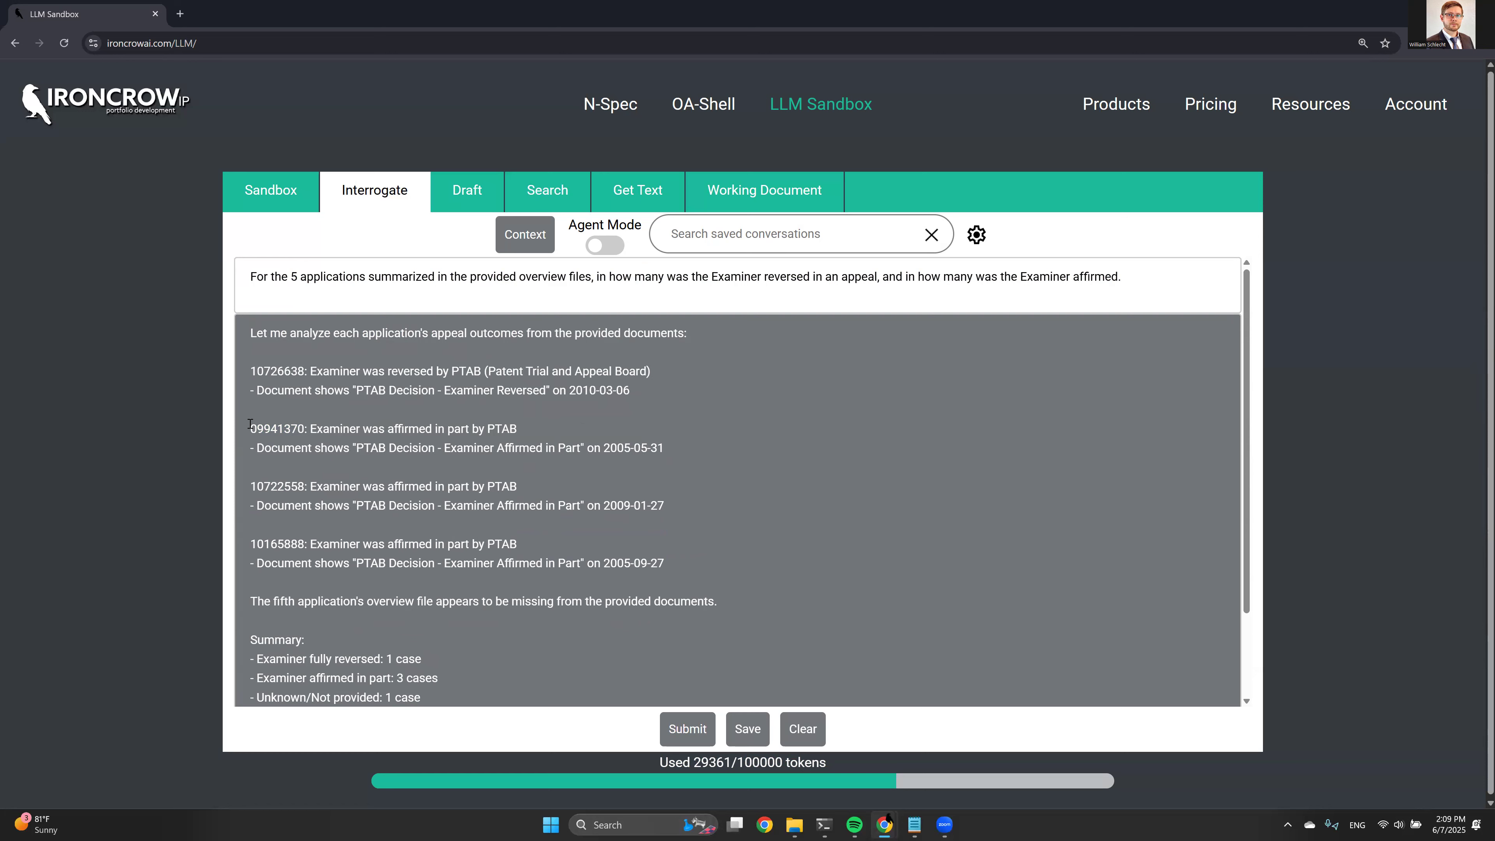
drag(262, 425, 305, 432)
click(546, 189)
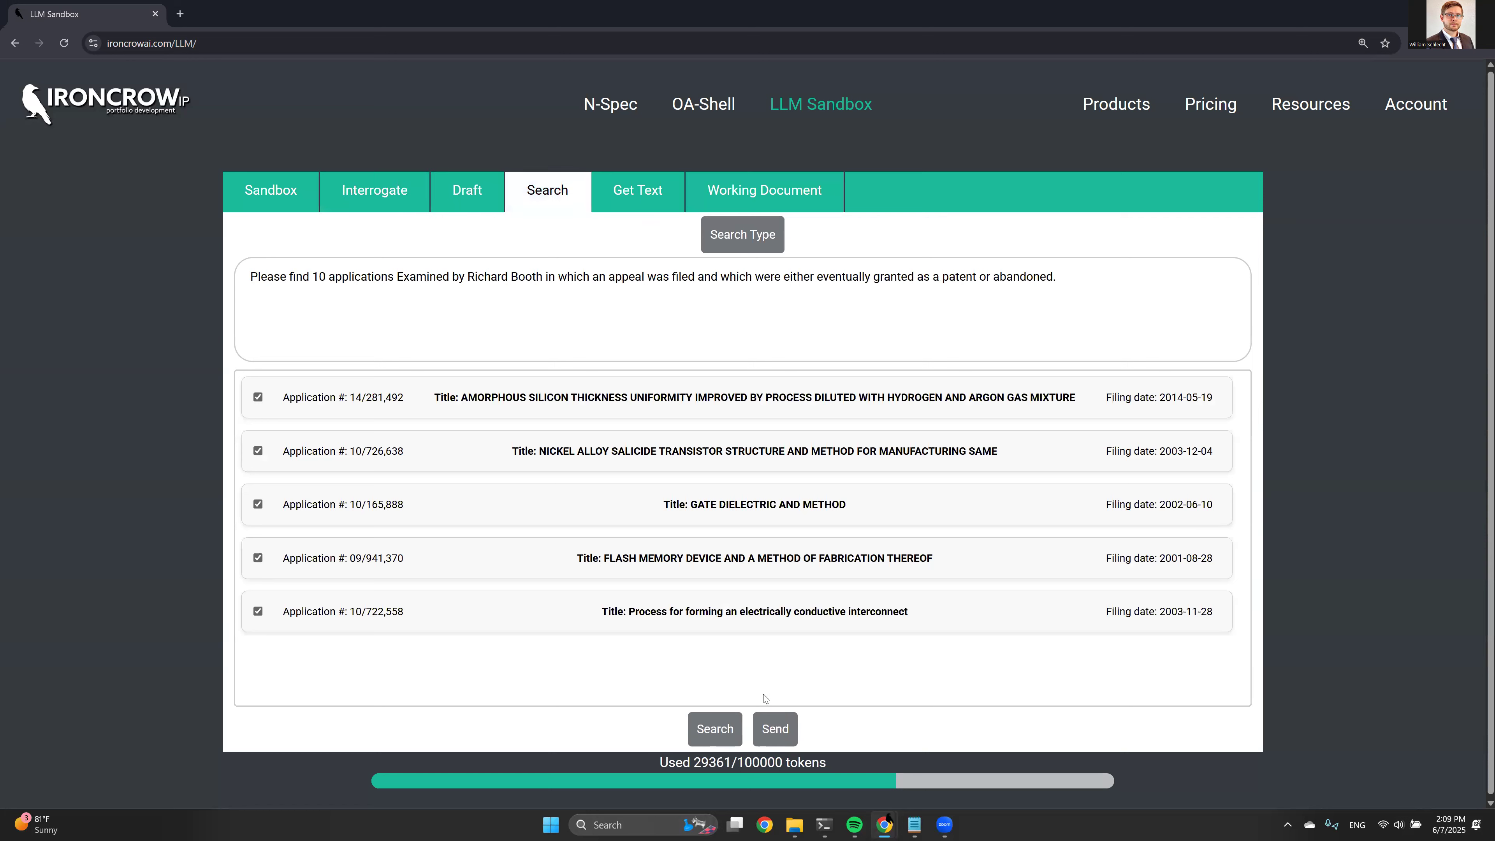
drag(1058, 277, 212, 291)
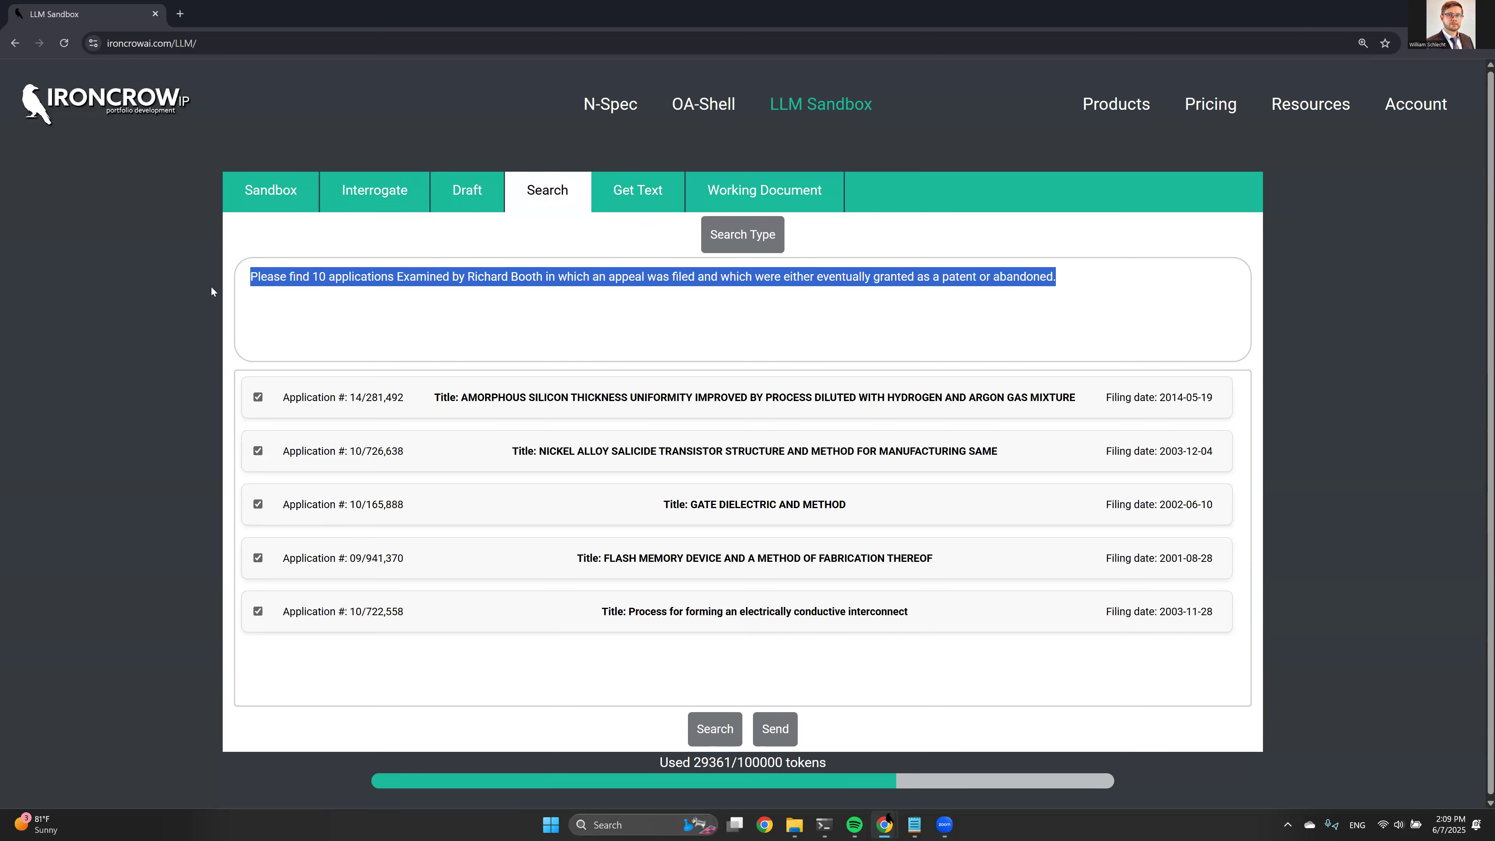
text(Please find )
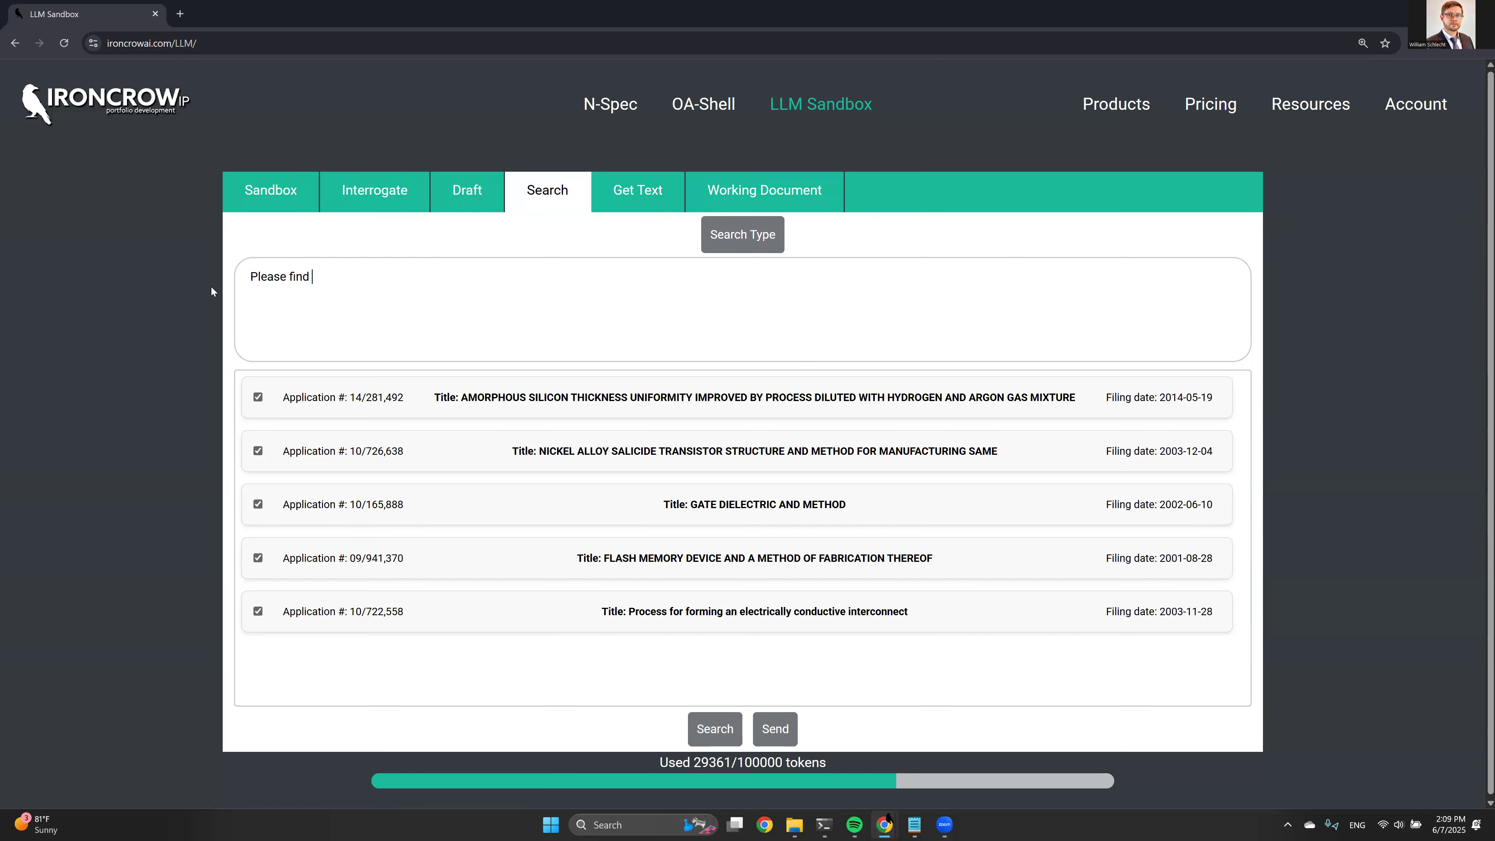
text(application no 09941370)
click(733, 727)
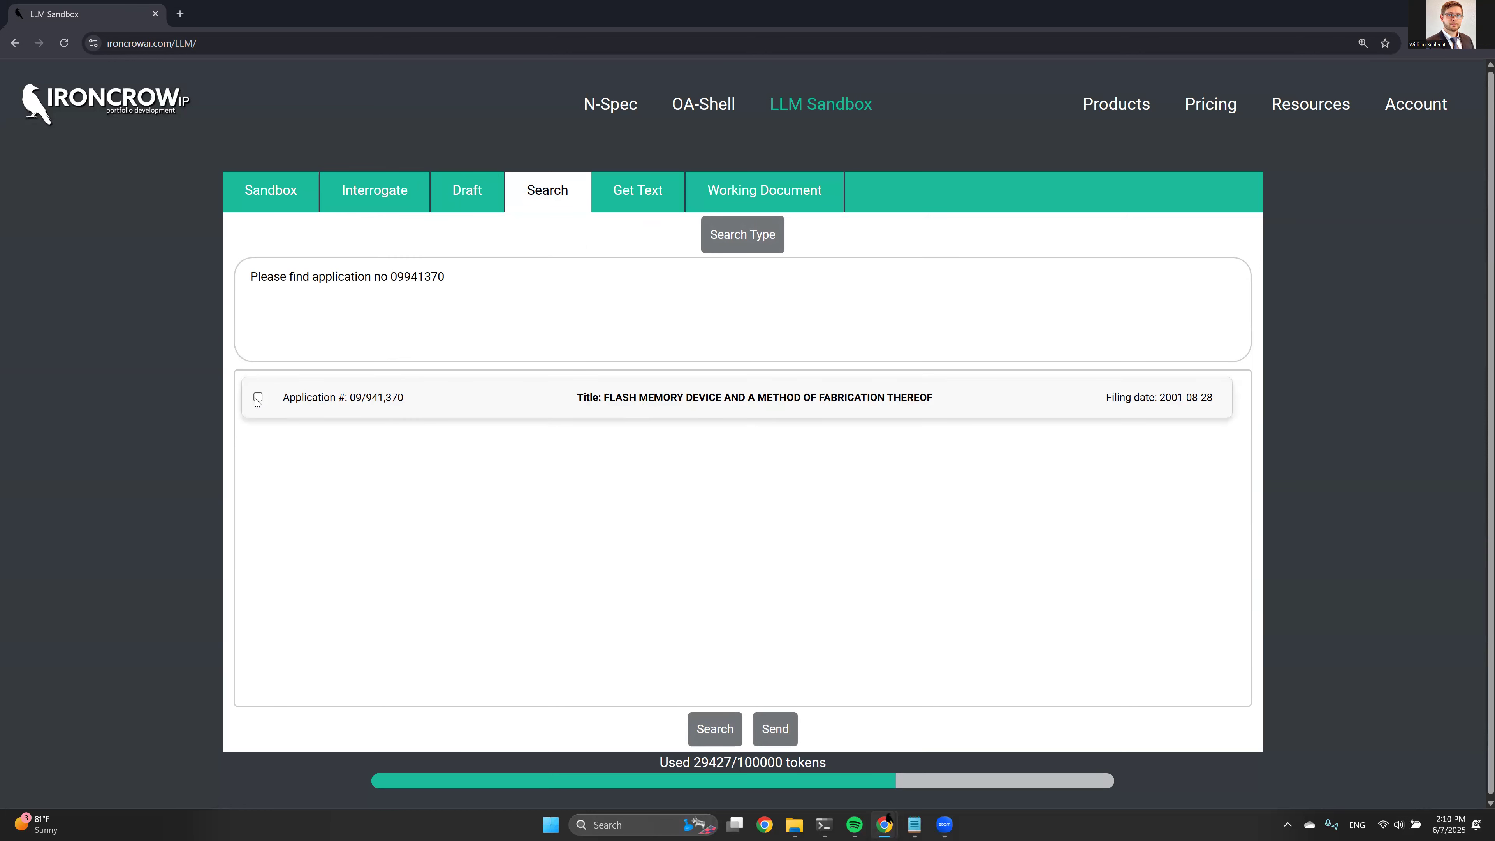
click(504, 402)
scroll(407, 478, down, 1)
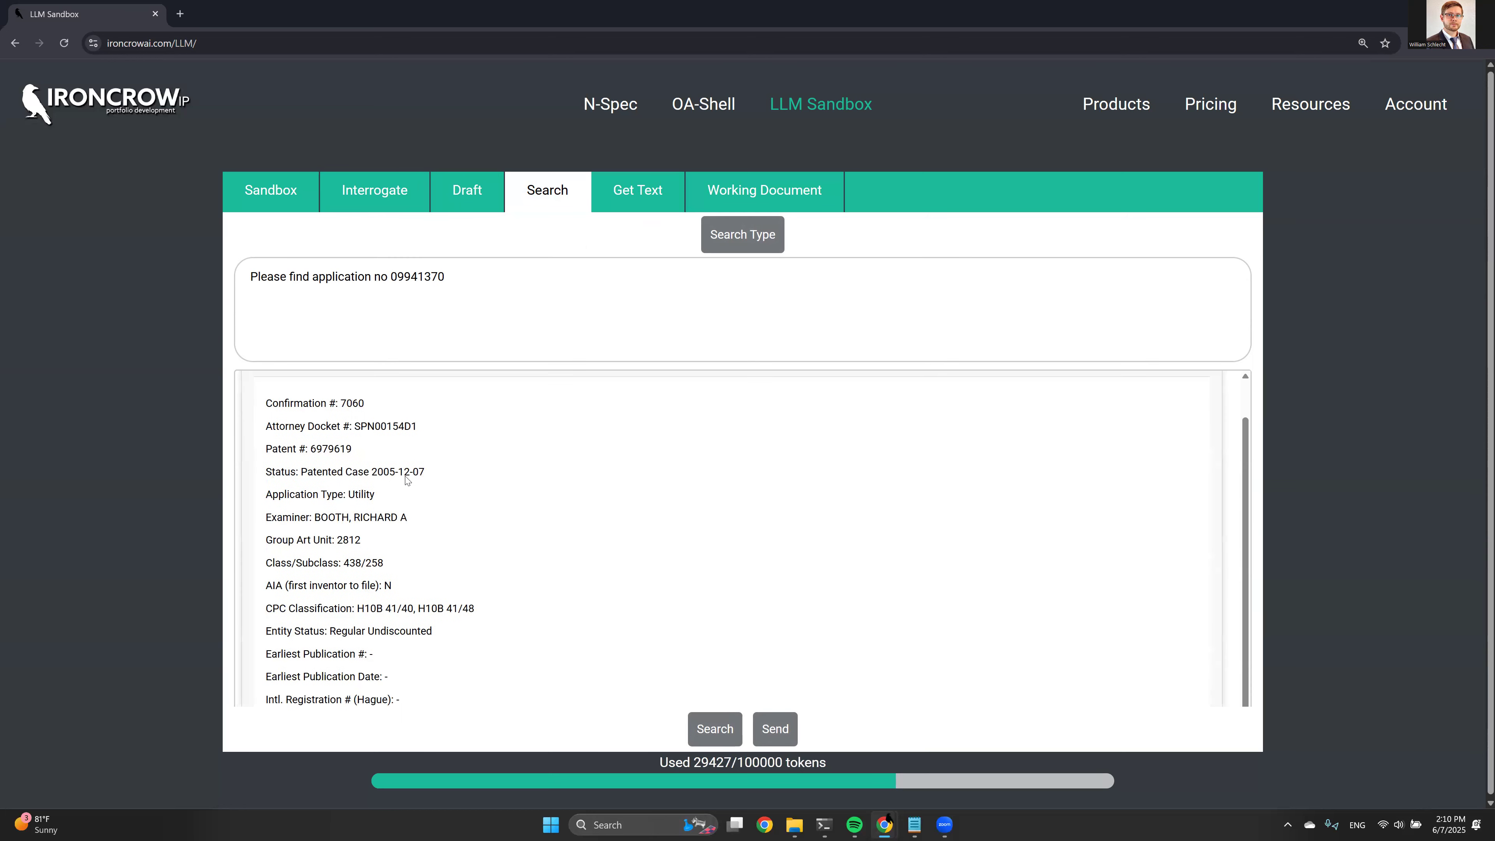
scroll(407, 480, up, 1)
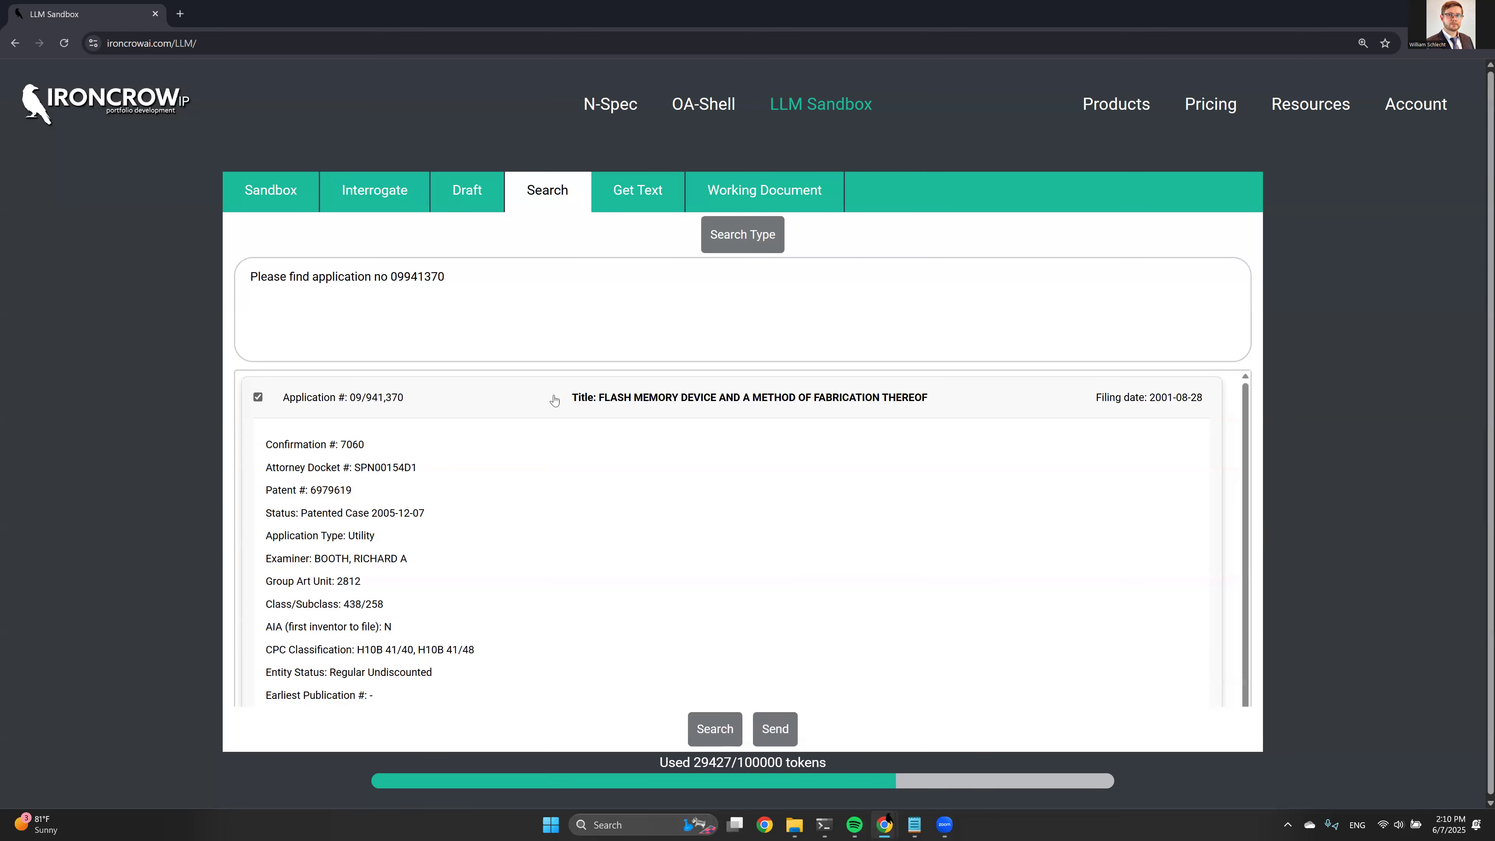
click(562, 406)
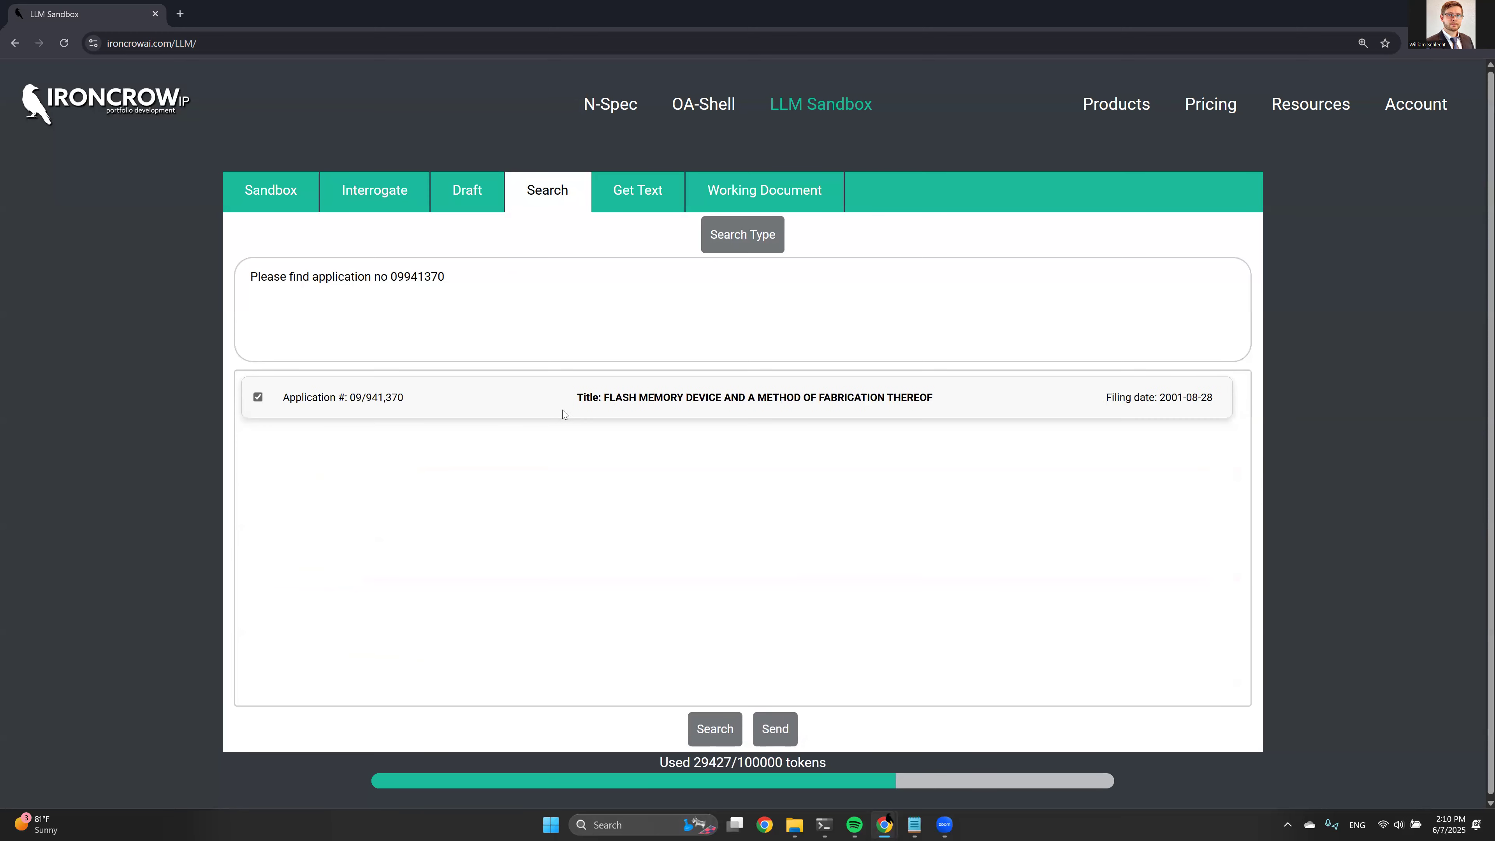
Choose to send Prosecution History documents instead of the Overview document.
click(775, 729)
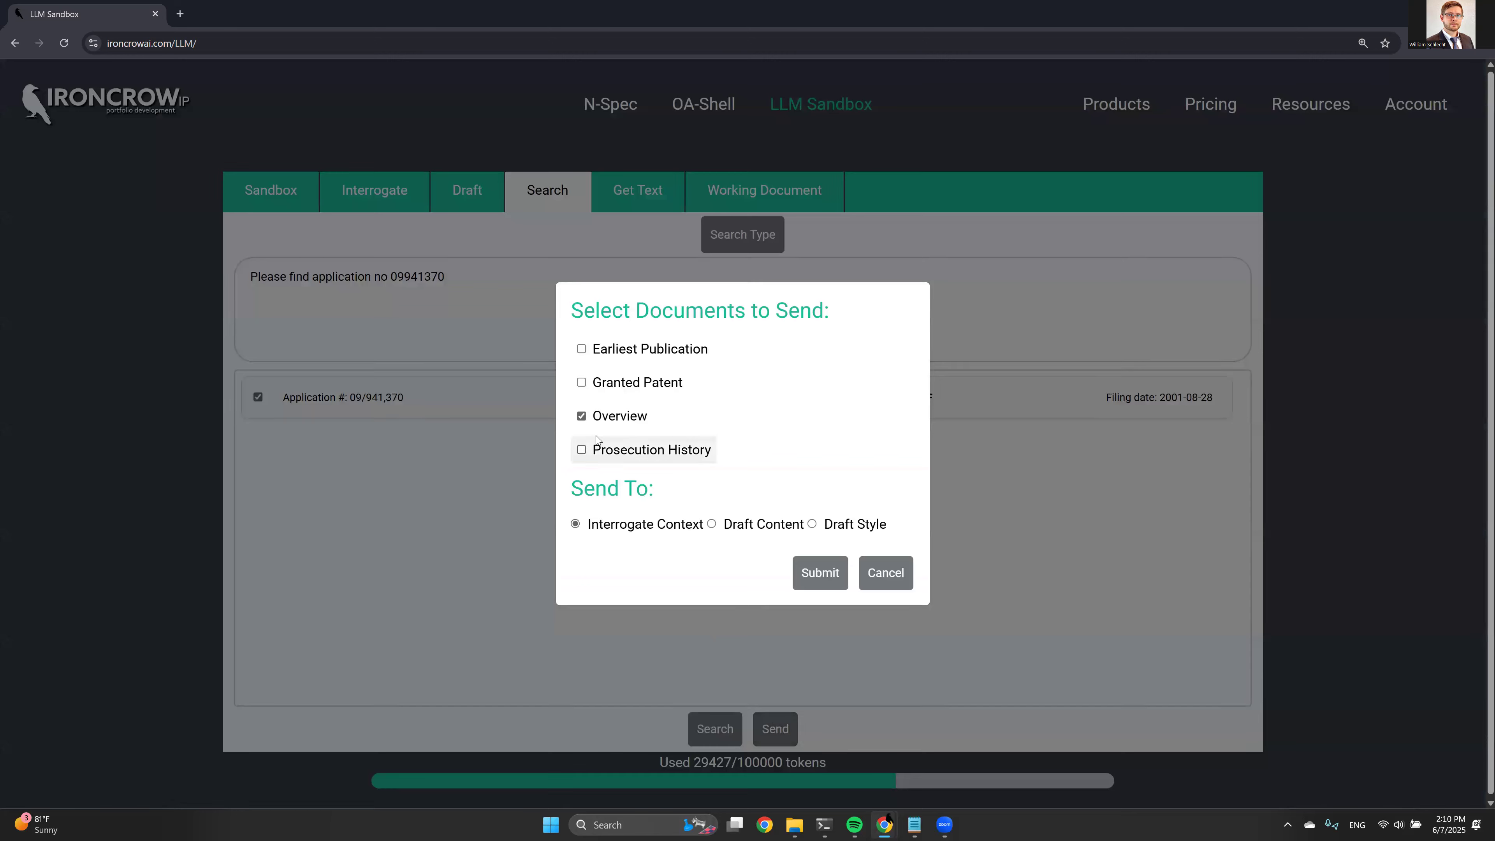
click(598, 449)
click(598, 421)
click(752, 465)
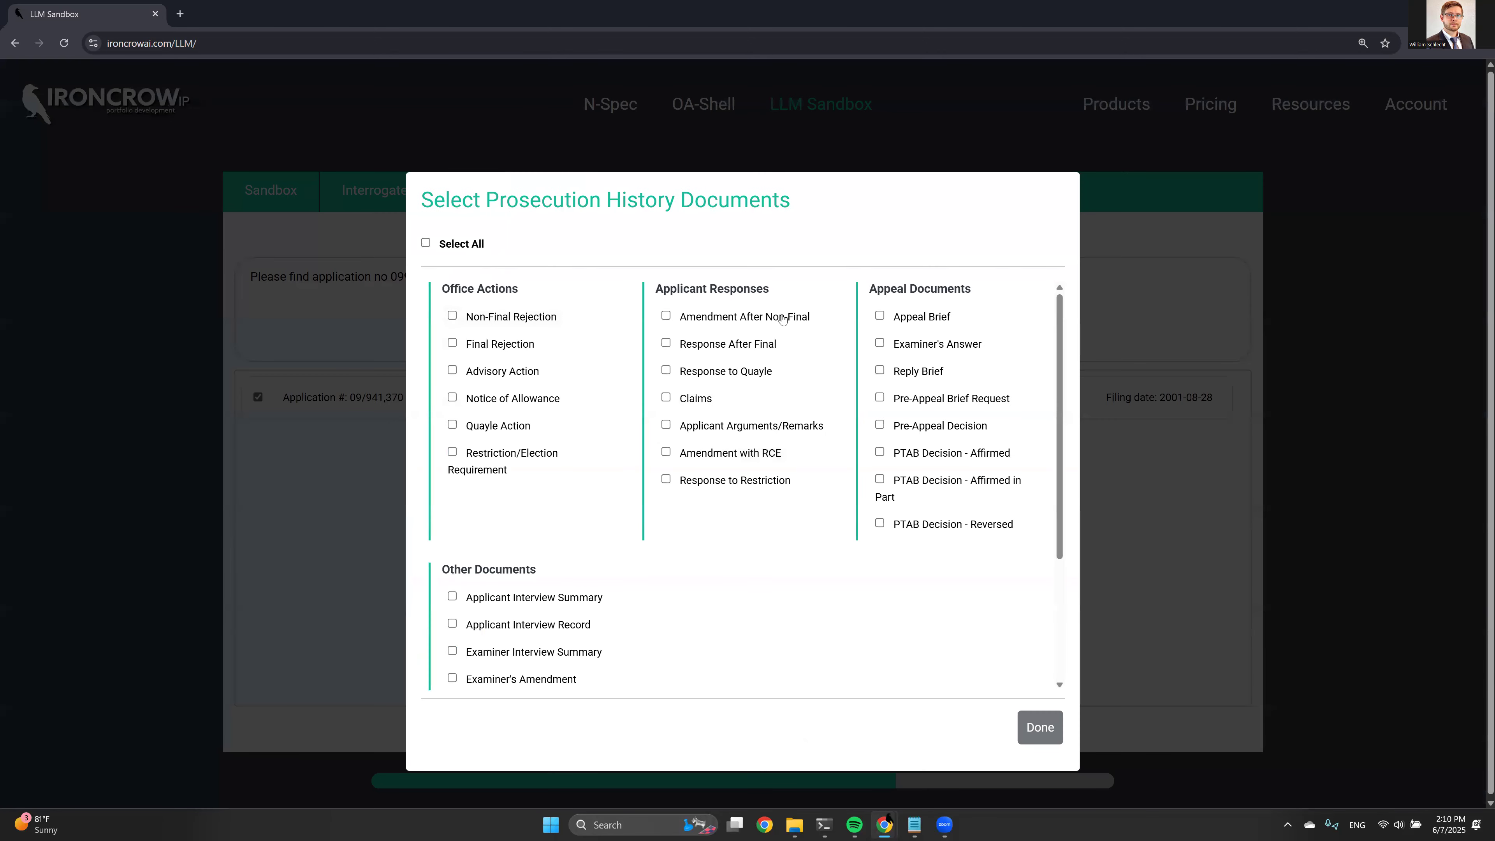
Select all appeal documents, Appeal Brief through PTAB Decision - Reversed, and submit them.
click(899, 317)
click(905, 344)
click(909, 372)
click(912, 398)
click(916, 428)
click(917, 453)
click(918, 480)
click(917, 524)
click(1040, 730)
click(818, 583)
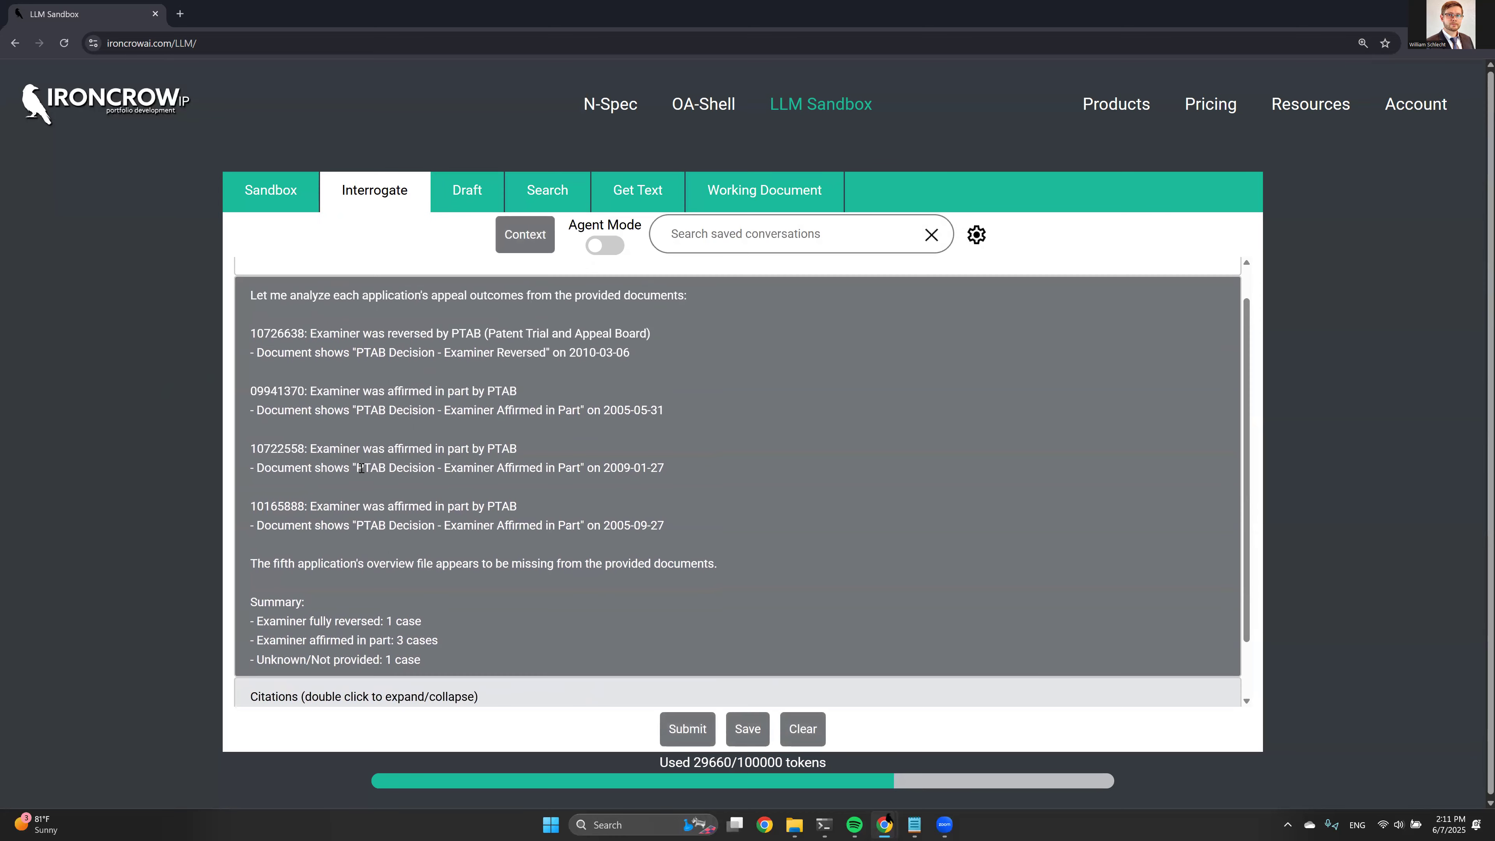
click(513, 246)
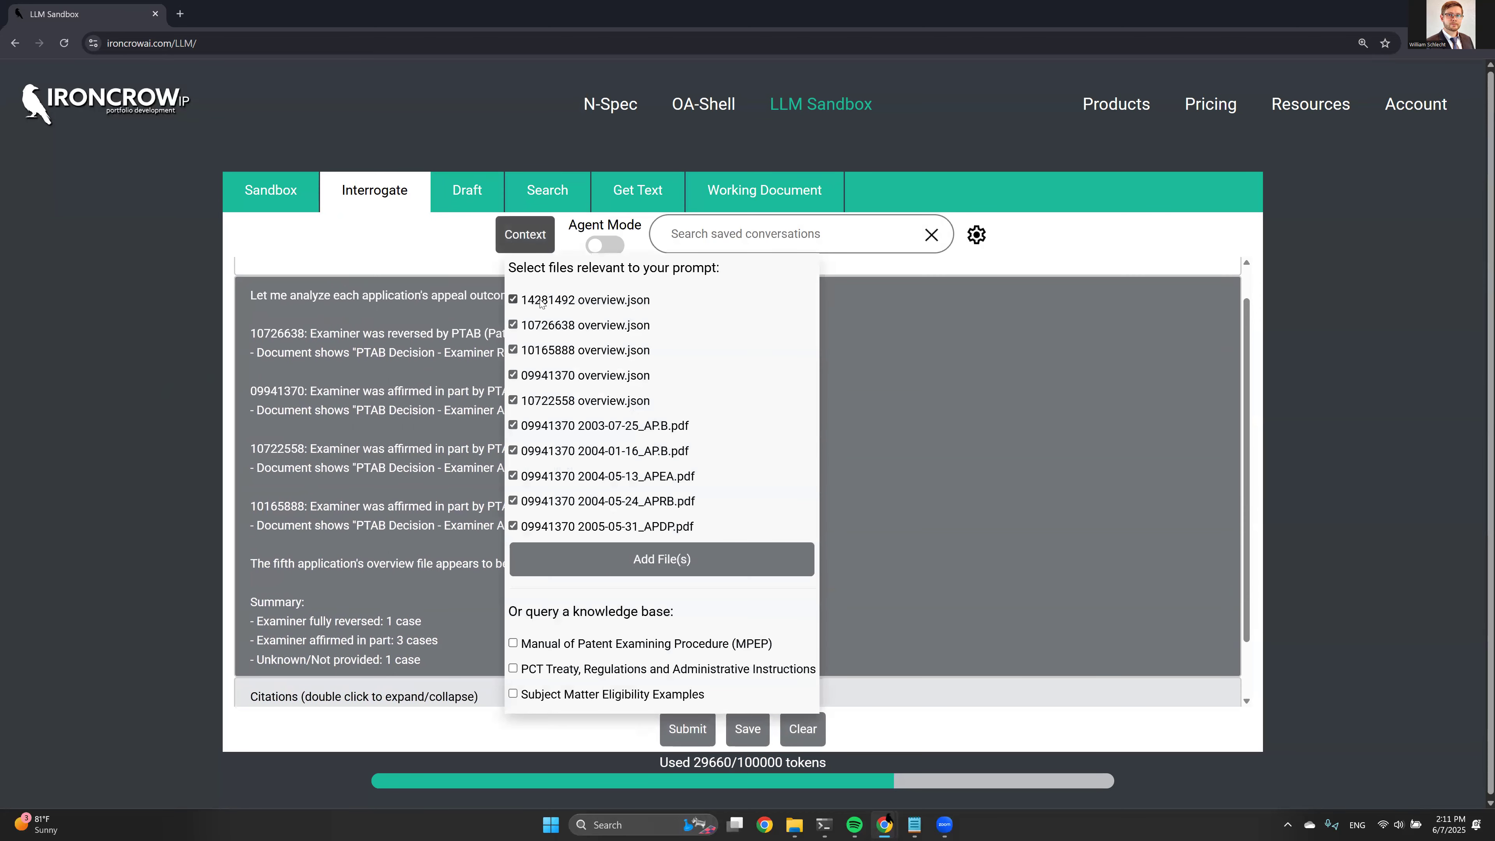
Uncheck the overview.json files in the Context list, leaving only the five 09941370 appeal PDFs.
click(543, 326)
click(543, 350)
click(545, 375)
click(546, 401)
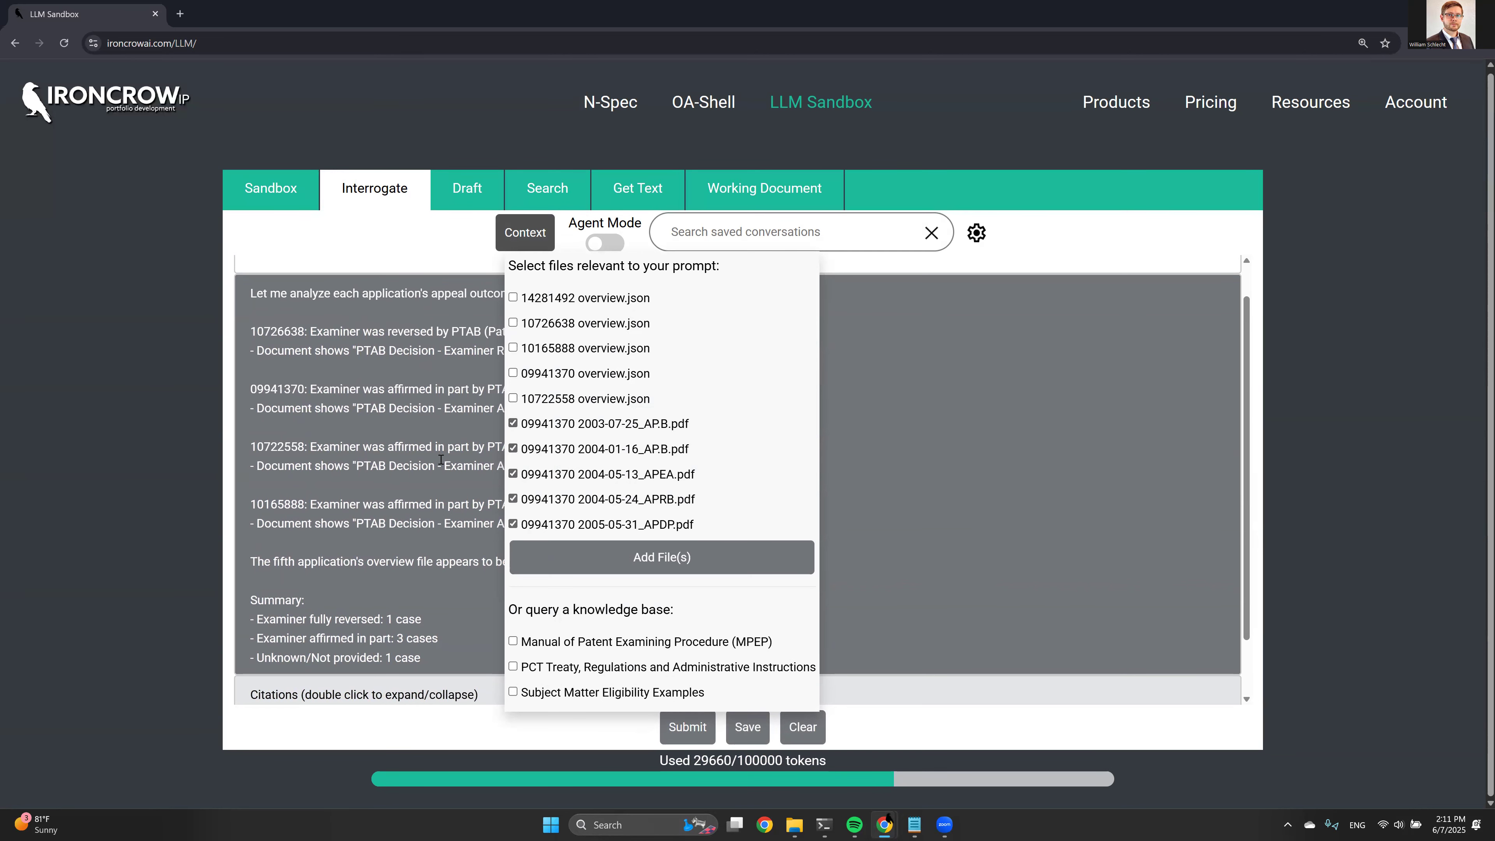
click(391, 480)
Ask 'Can you summarize in detail what happened in the appeal for application number 09941370', pasting the copied number.
text(C)
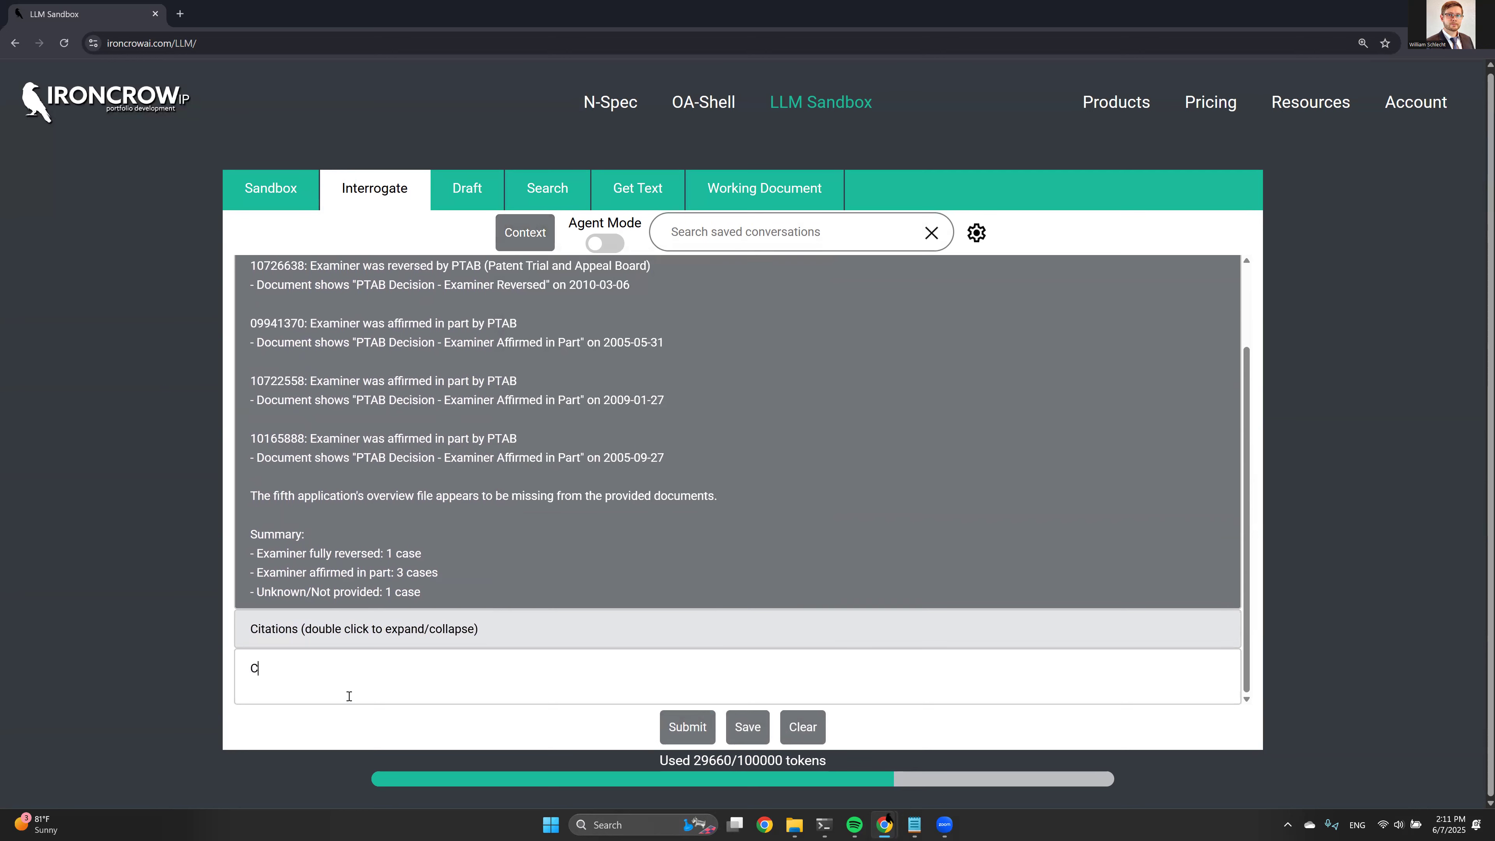
text(an you summarize in detail what ha)
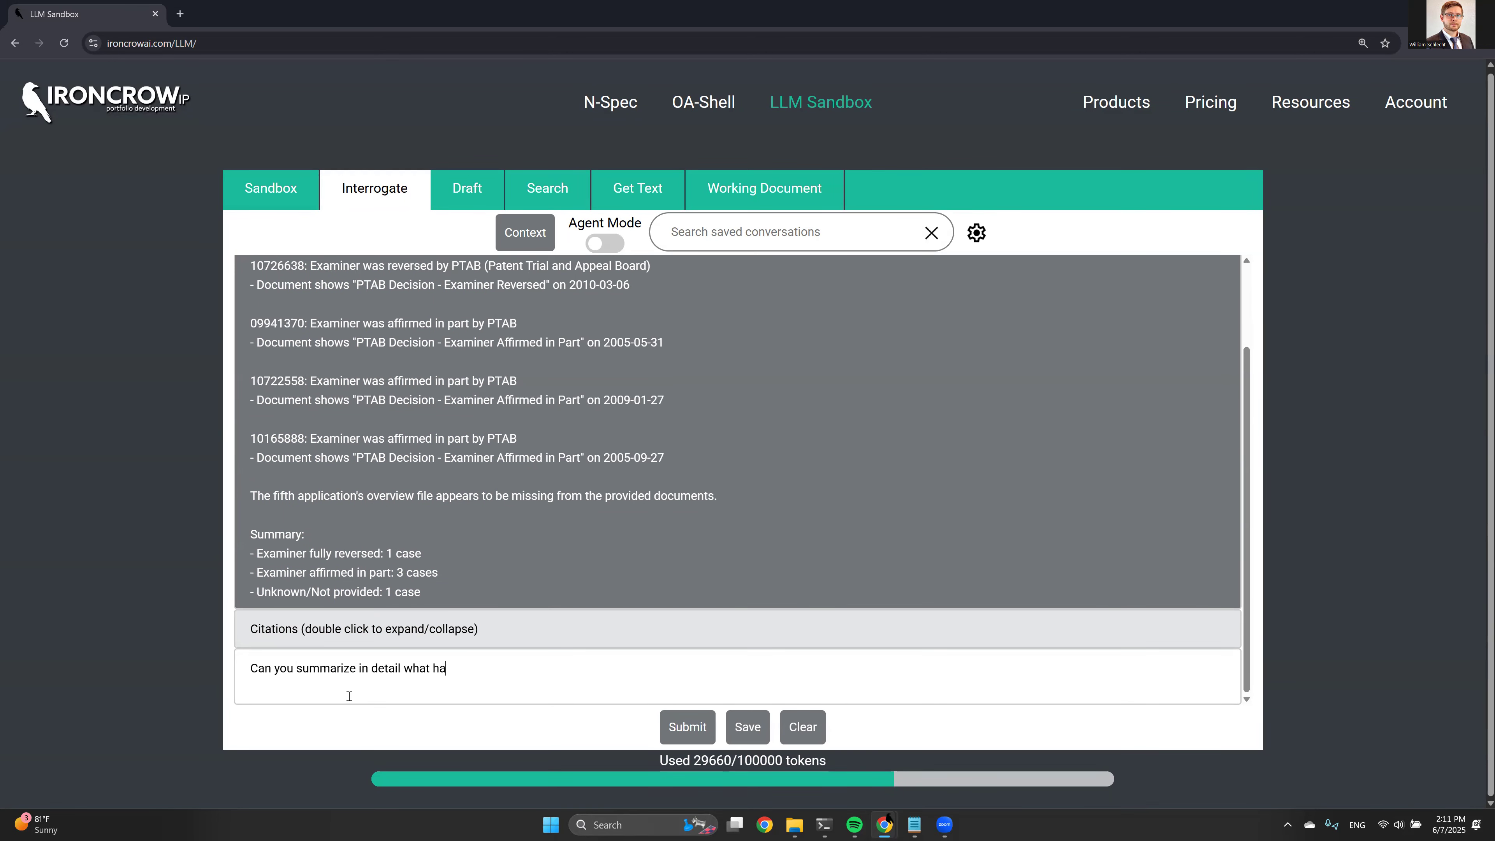
text(ppened in the appeal for application number)
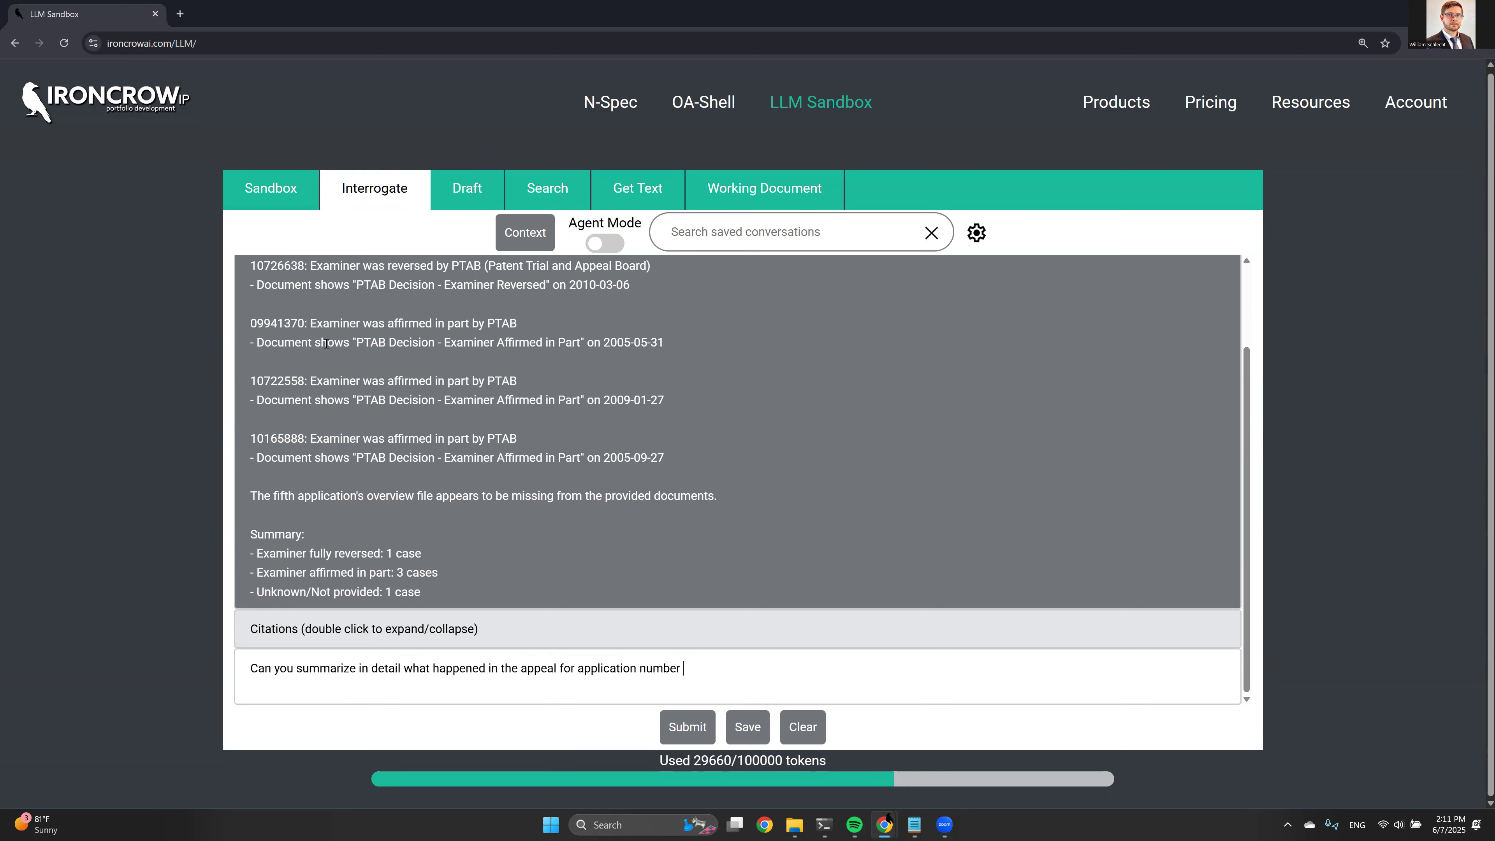
scroll(292, 322, up, 1)
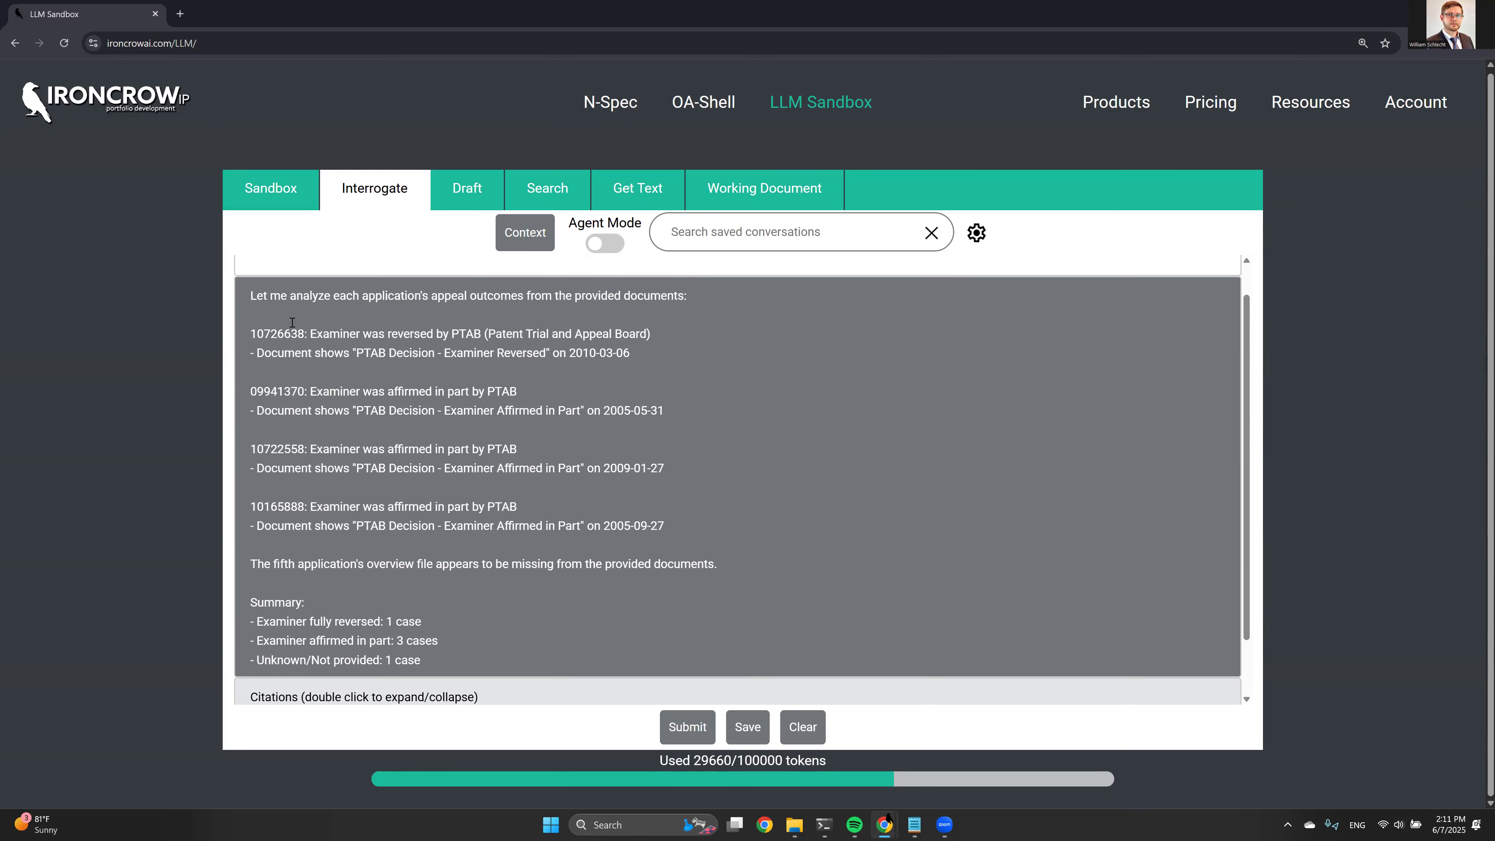
drag(251, 391, 304, 393)
key(ctrl+c)
scroll(425, 449, down, 1)
click(734, 675)
key(ctrl+v)
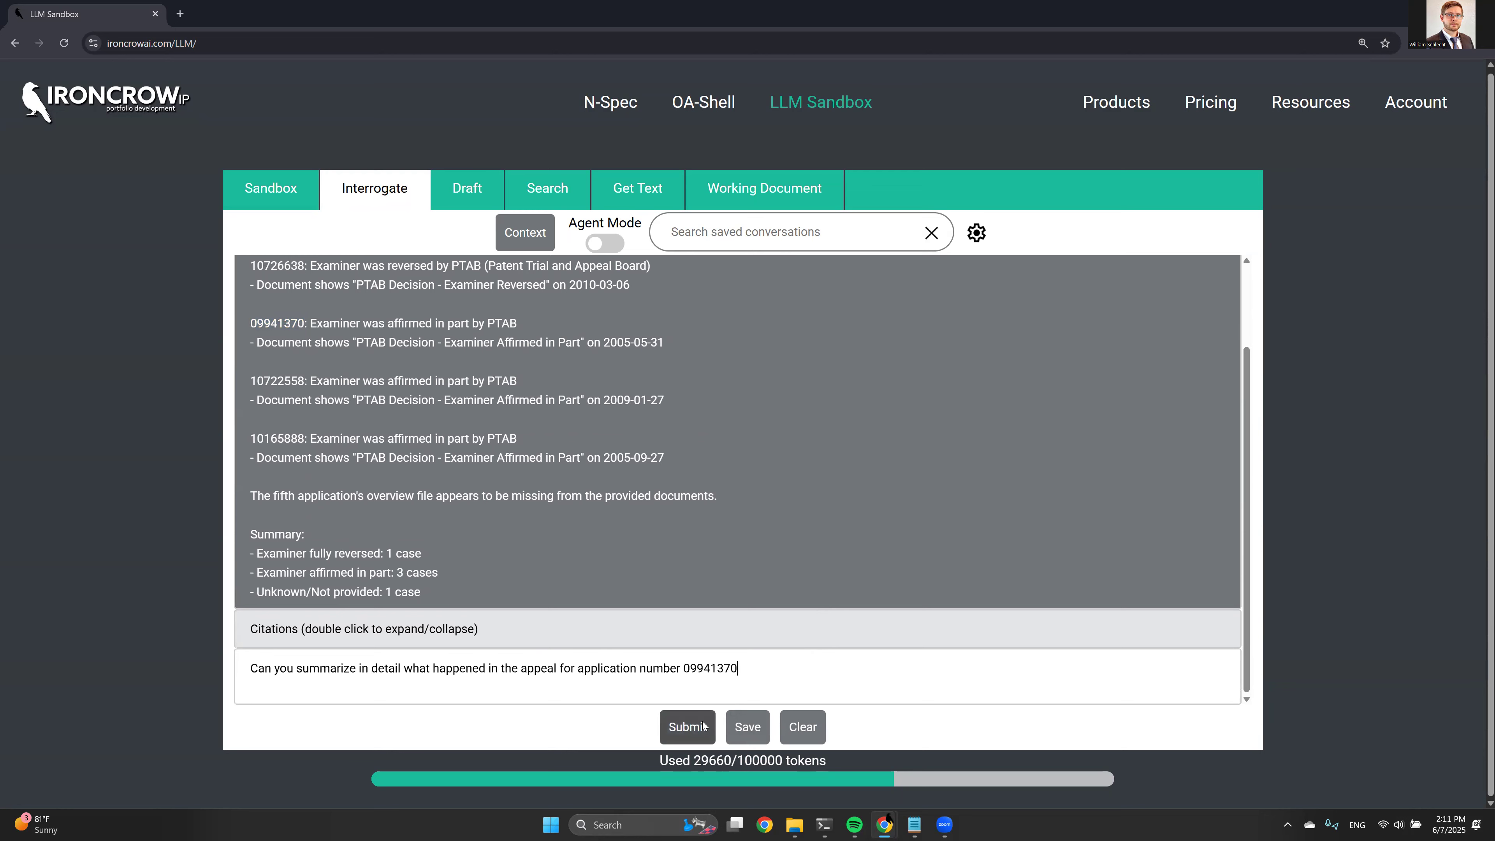
click(688, 727)
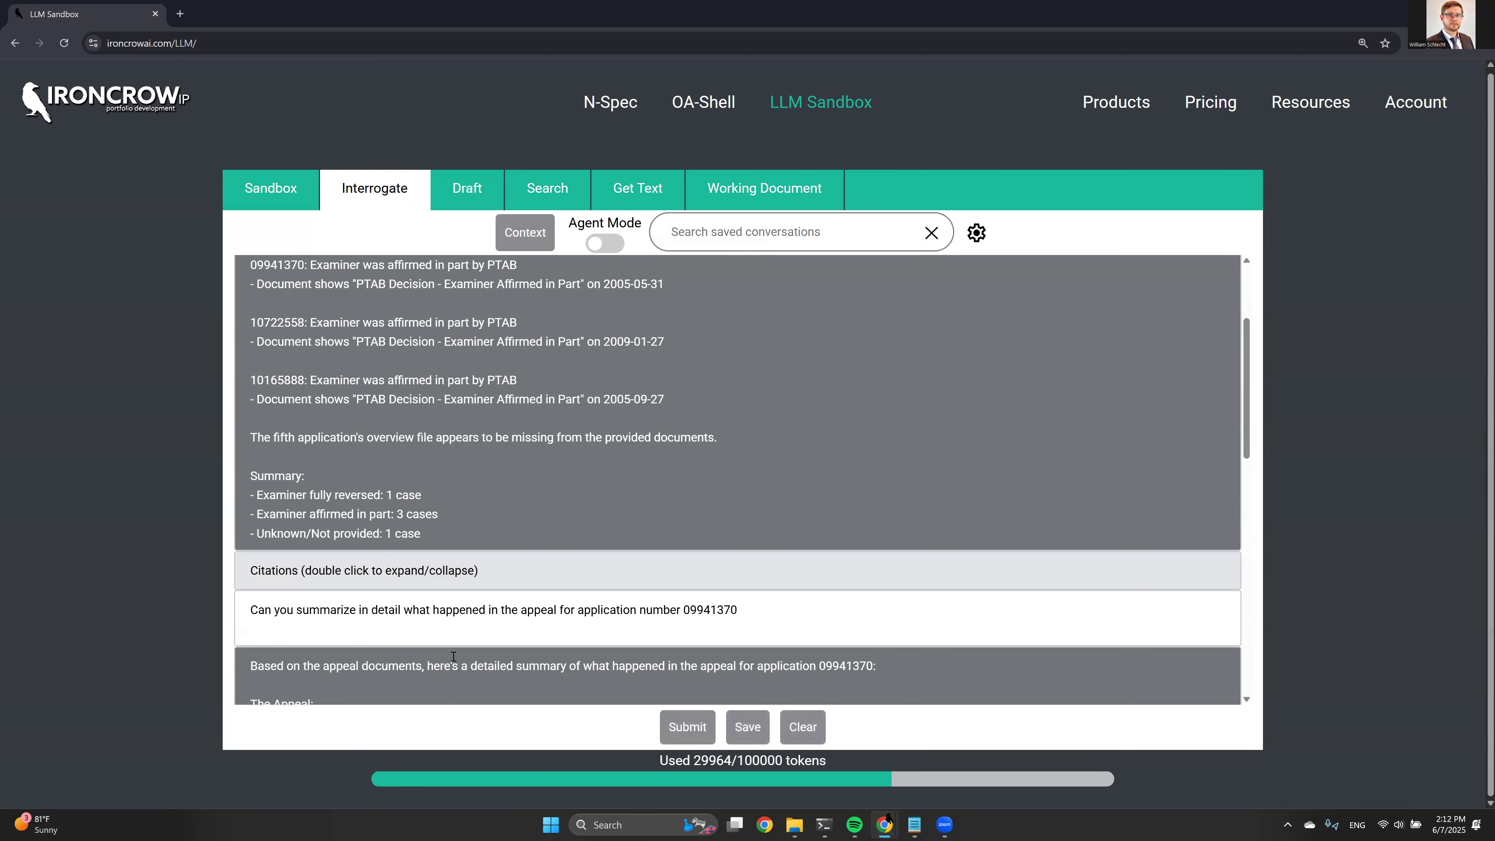
Read the 09941370 appeal summary down to its Final Outcome, then return to the conversation top.
scroll(397, 529, down, 3)
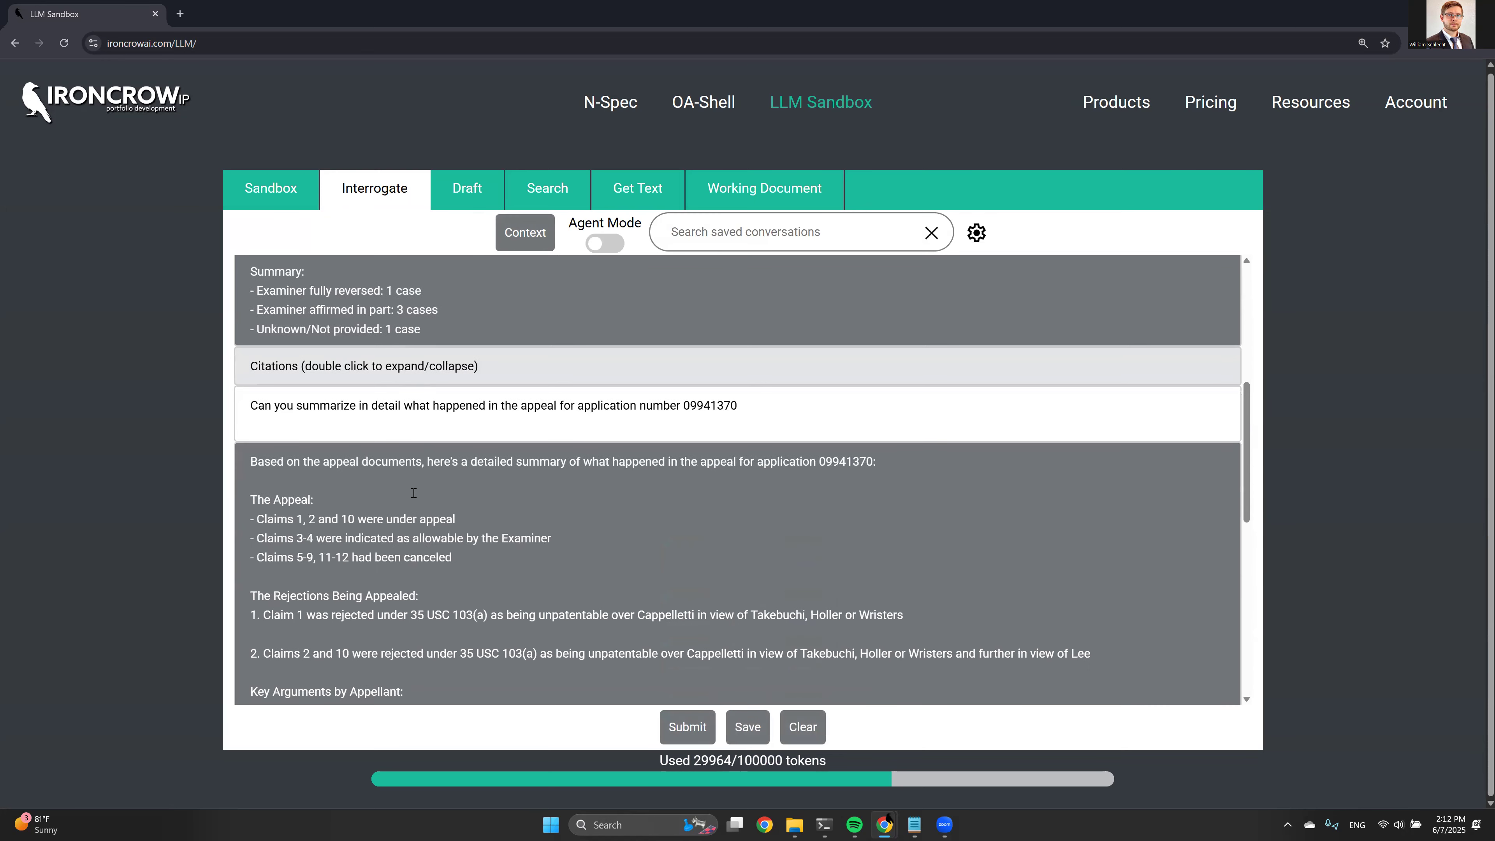
scroll(512, 309, up, 1)
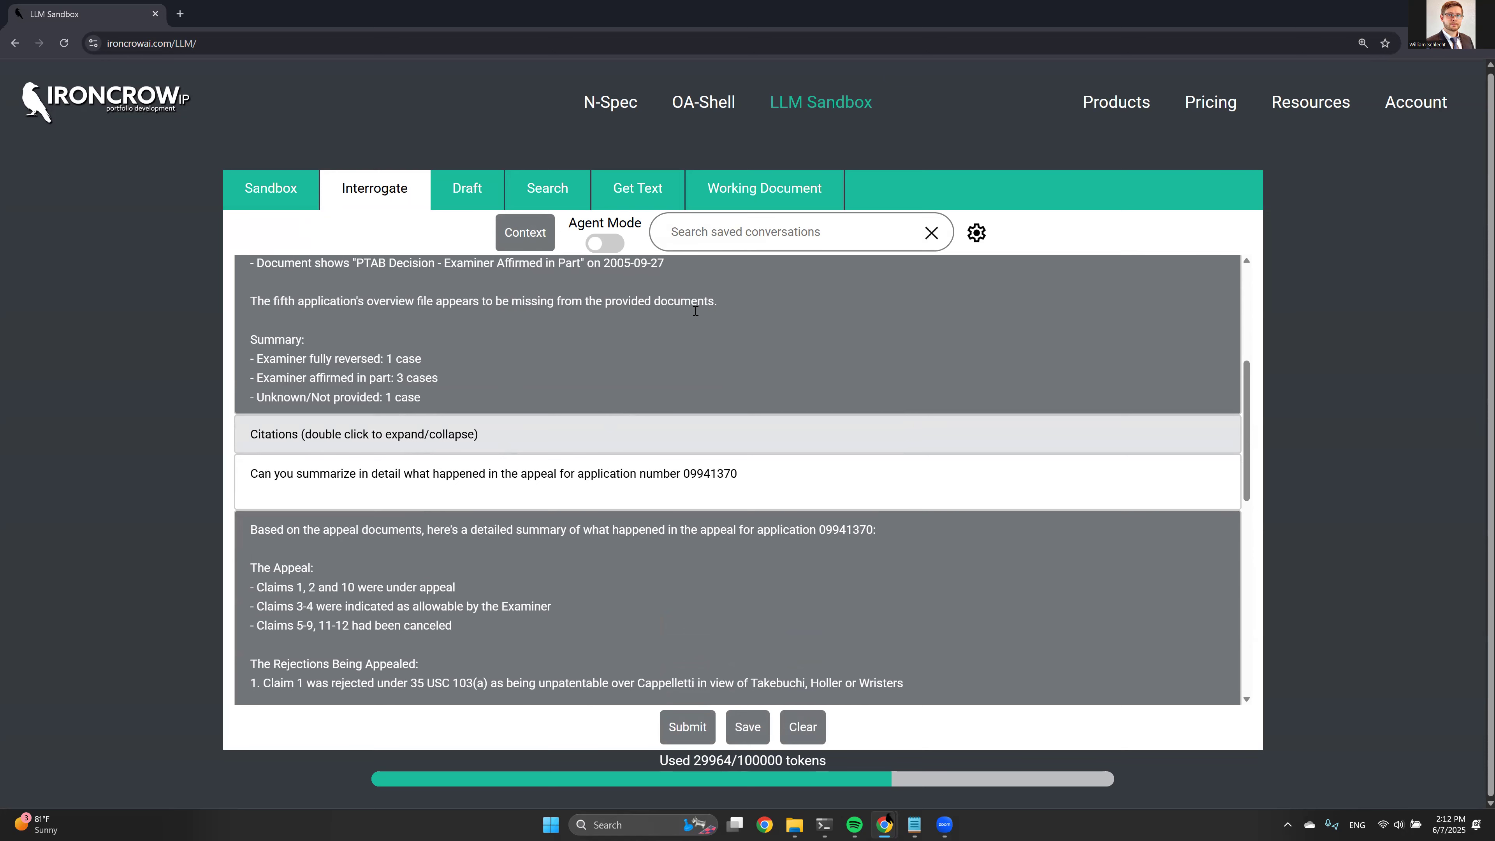
scroll(559, 368, down, 3)
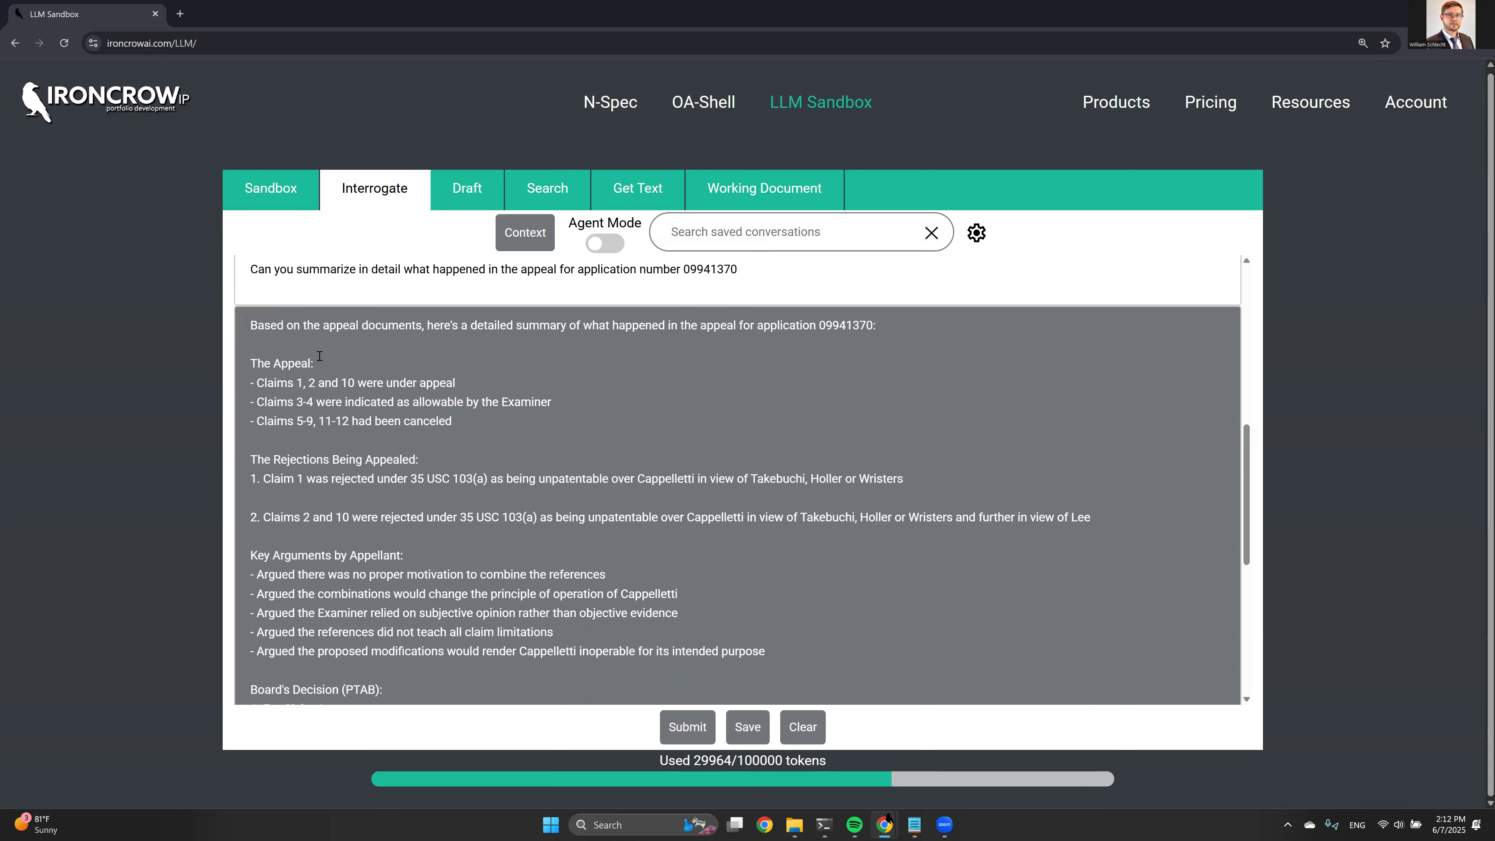
click(319, 356)
scroll(360, 435, down, 1)
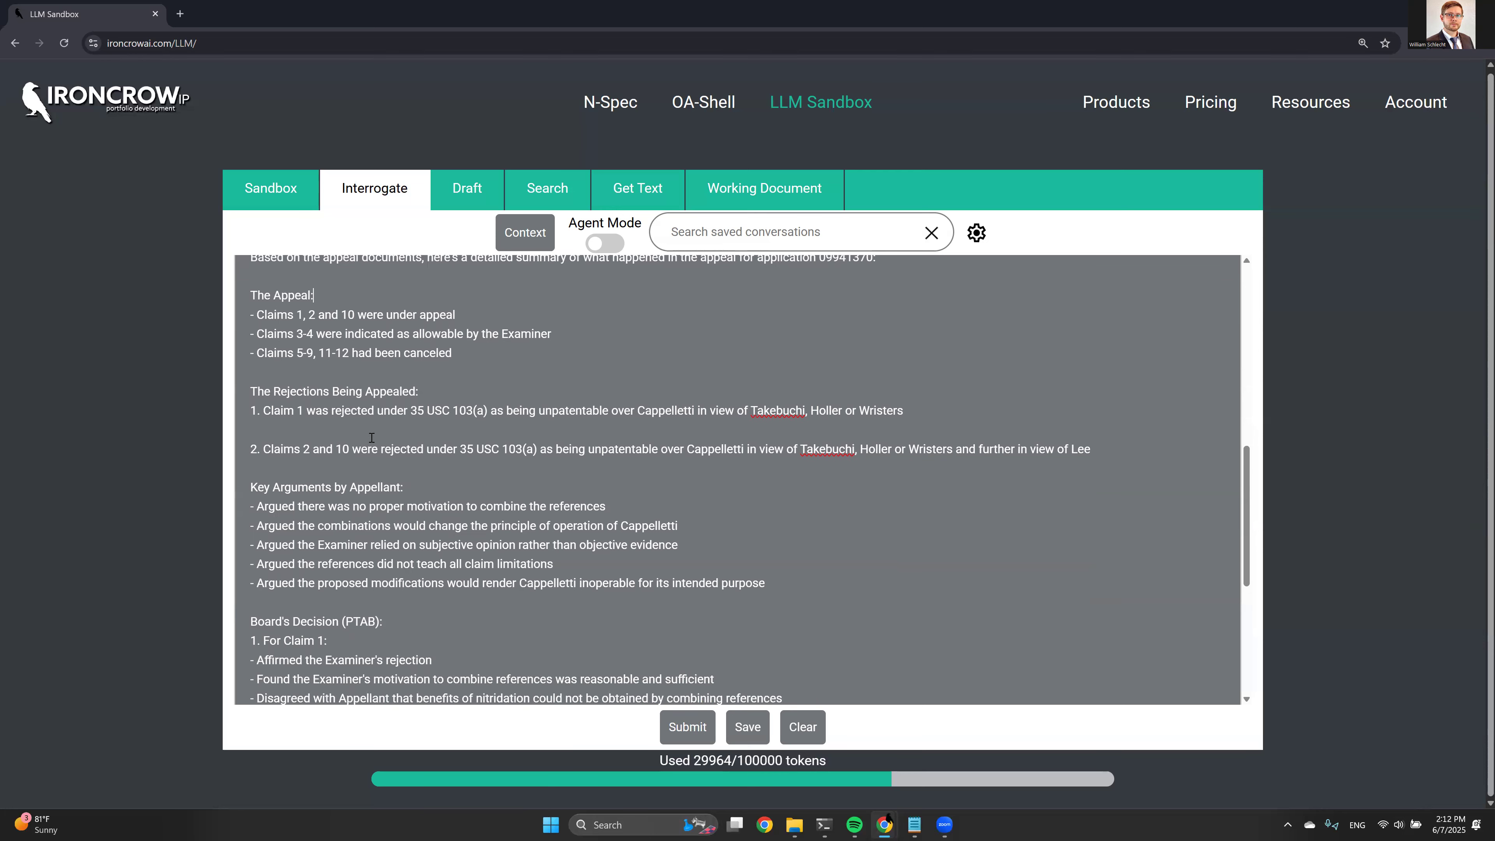
scroll(371, 437, down, 1)
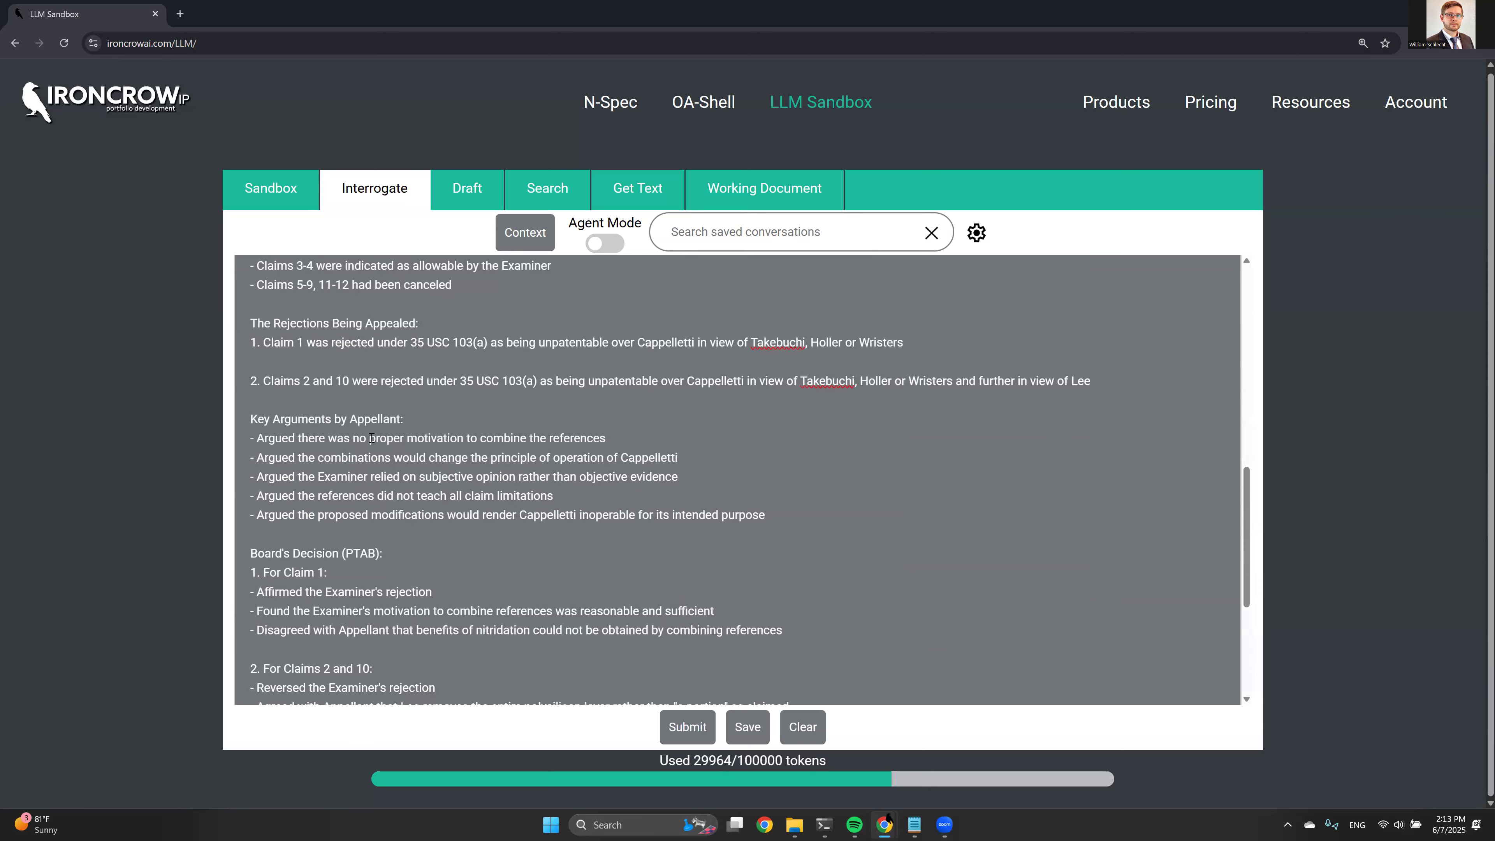
scroll(372, 438, down, 1)
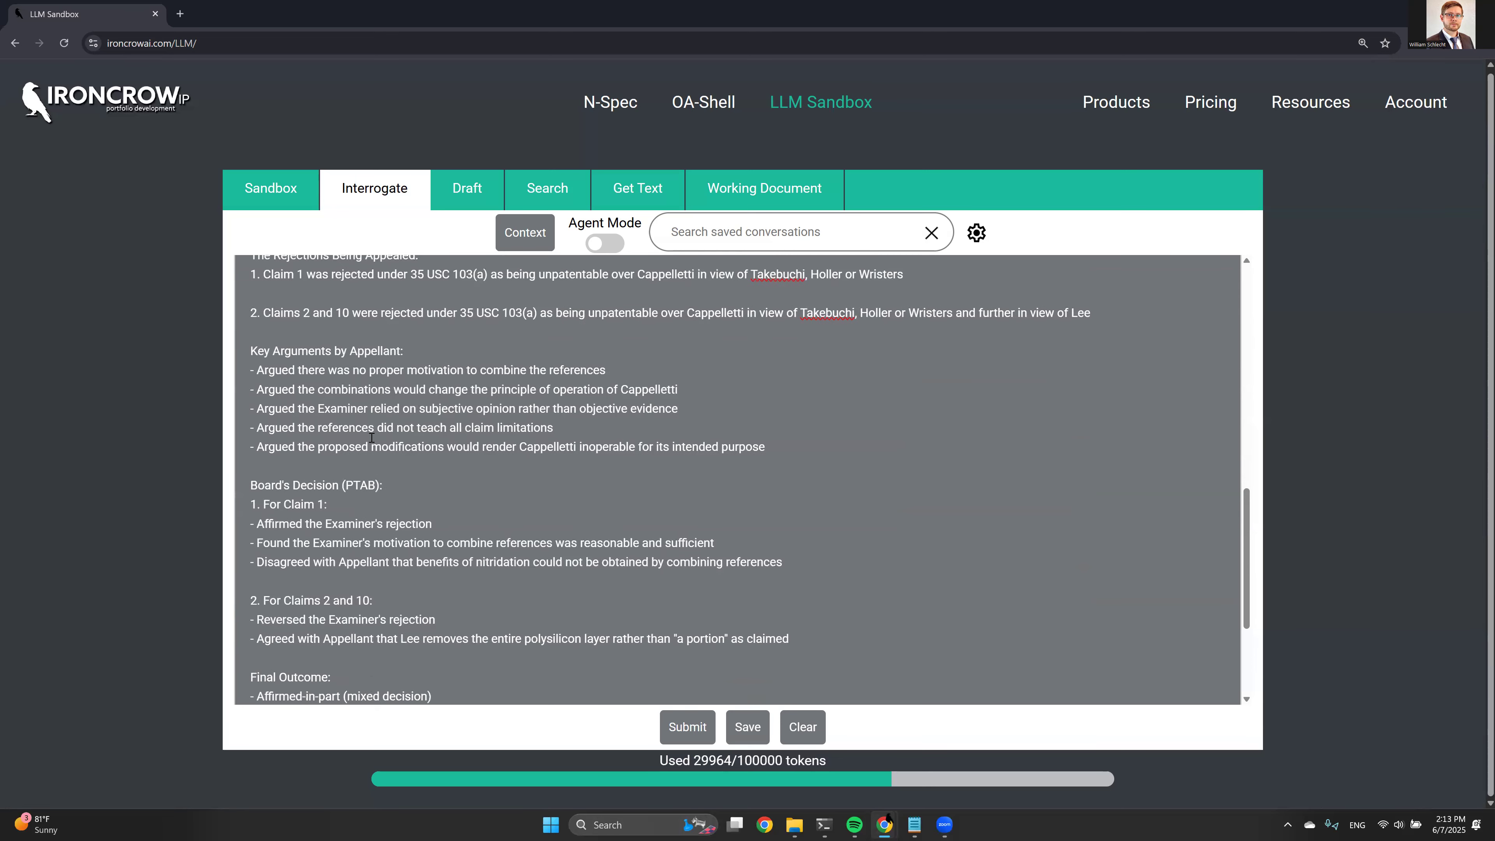
scroll(372, 438, down, 1)
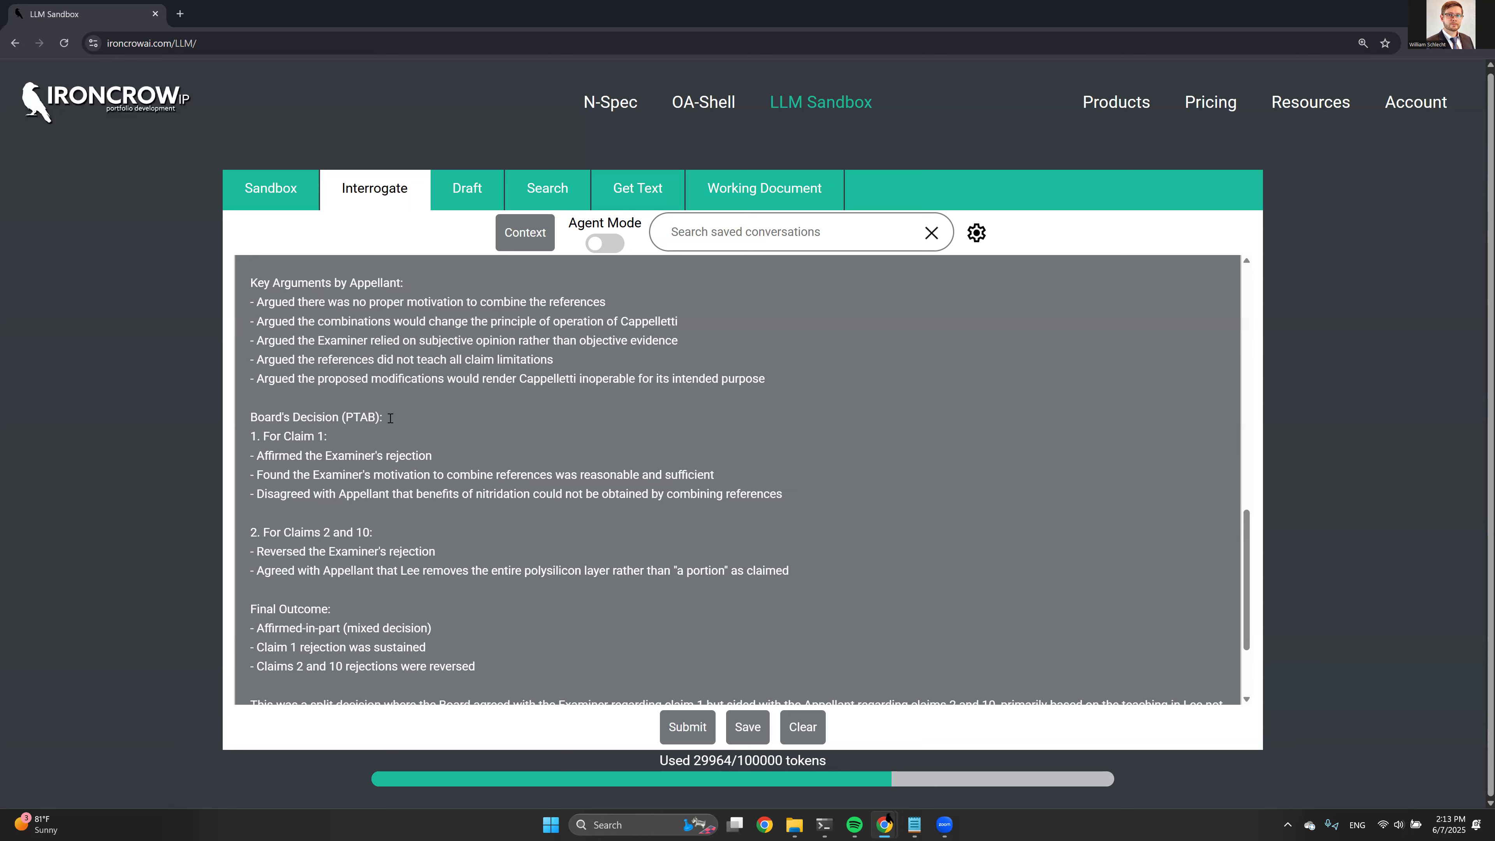
scroll(439, 503, down, 3)
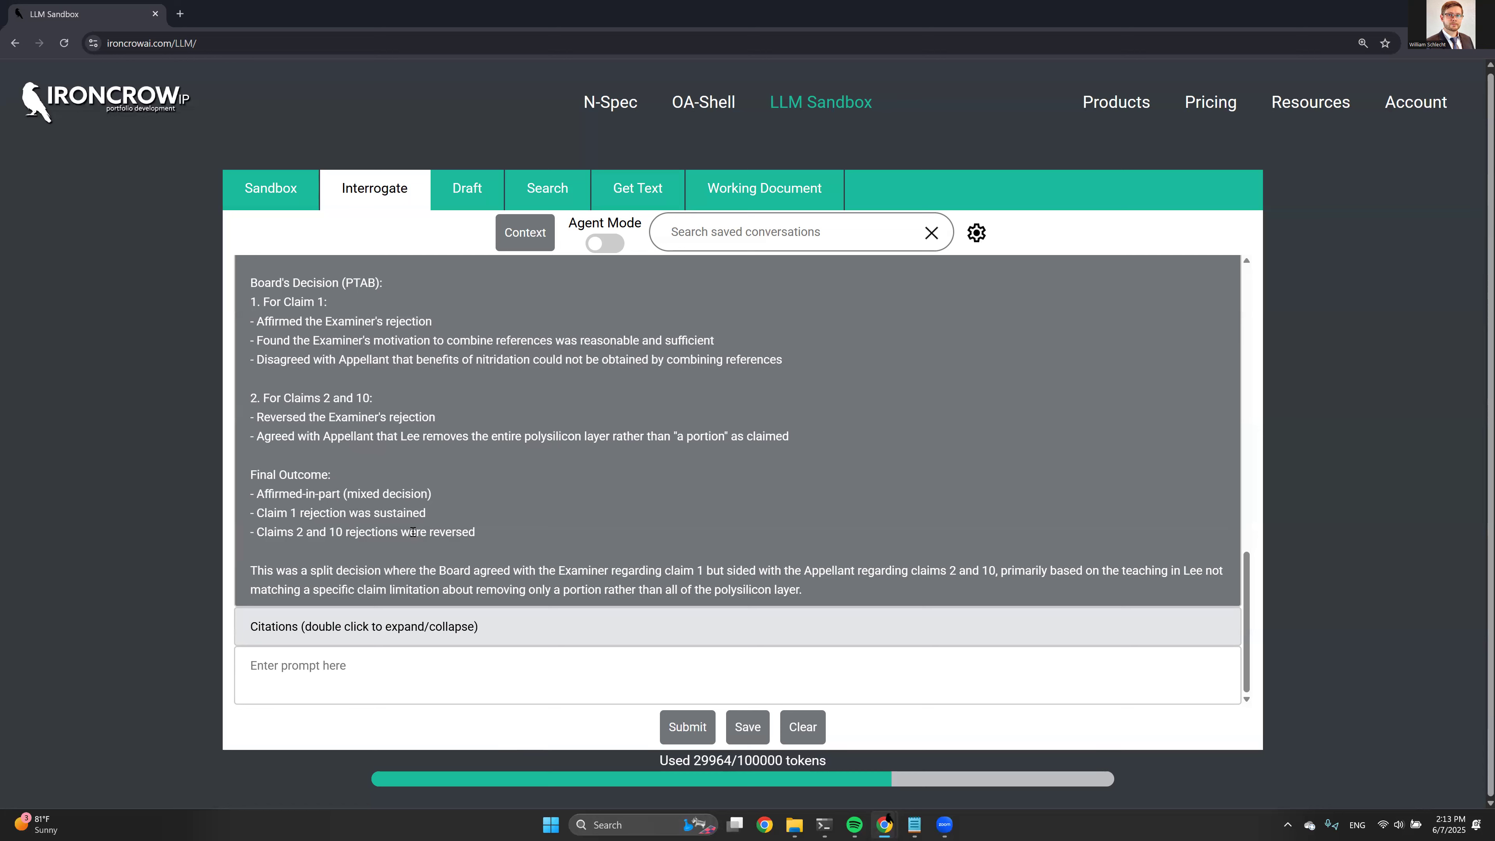
click(319, 495)
scroll(271, 497, up, 1)
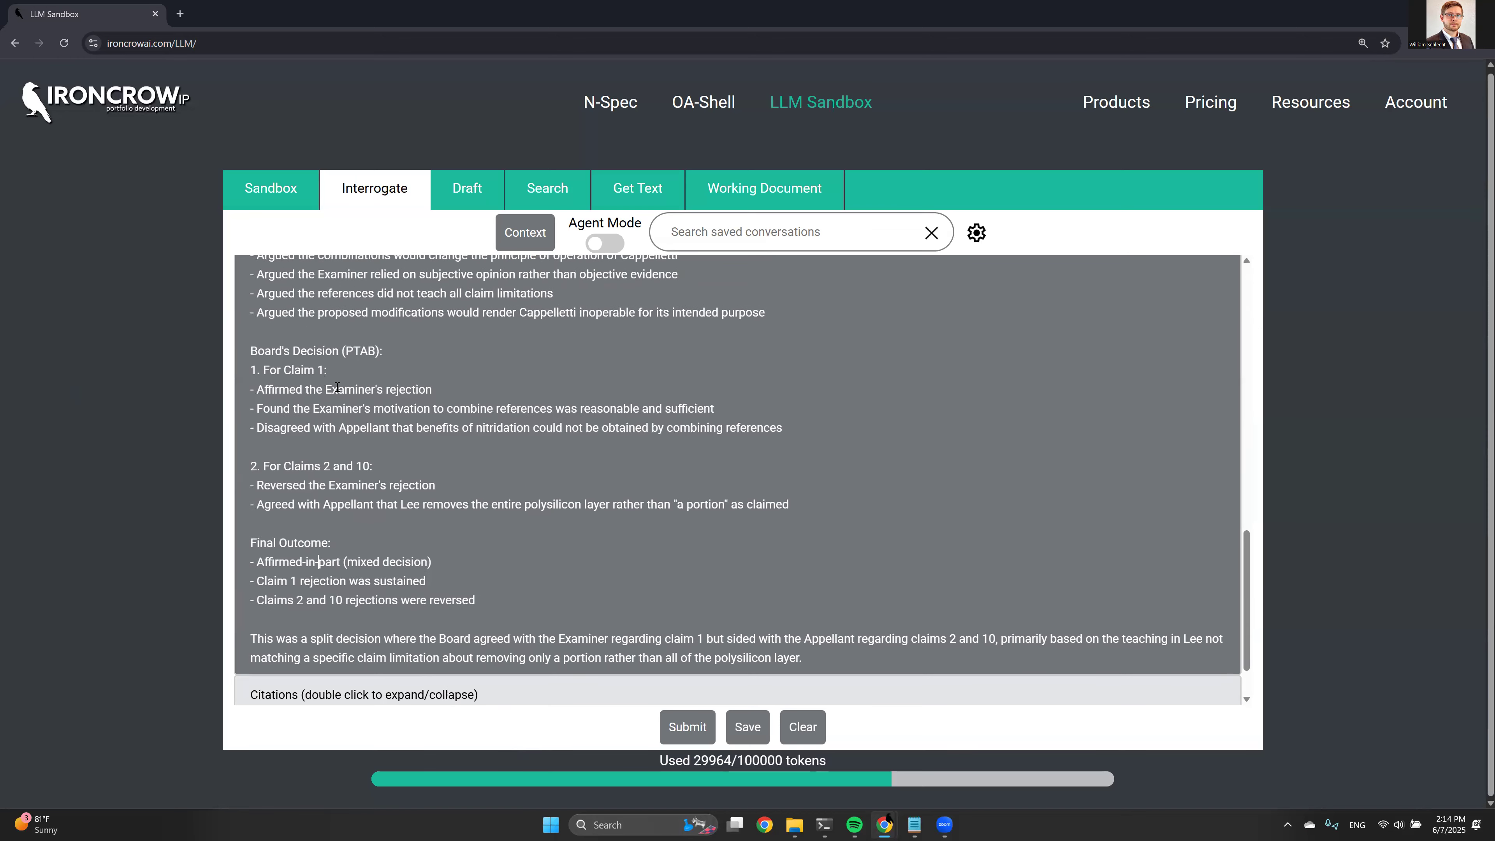
scroll(350, 389, up, 2)
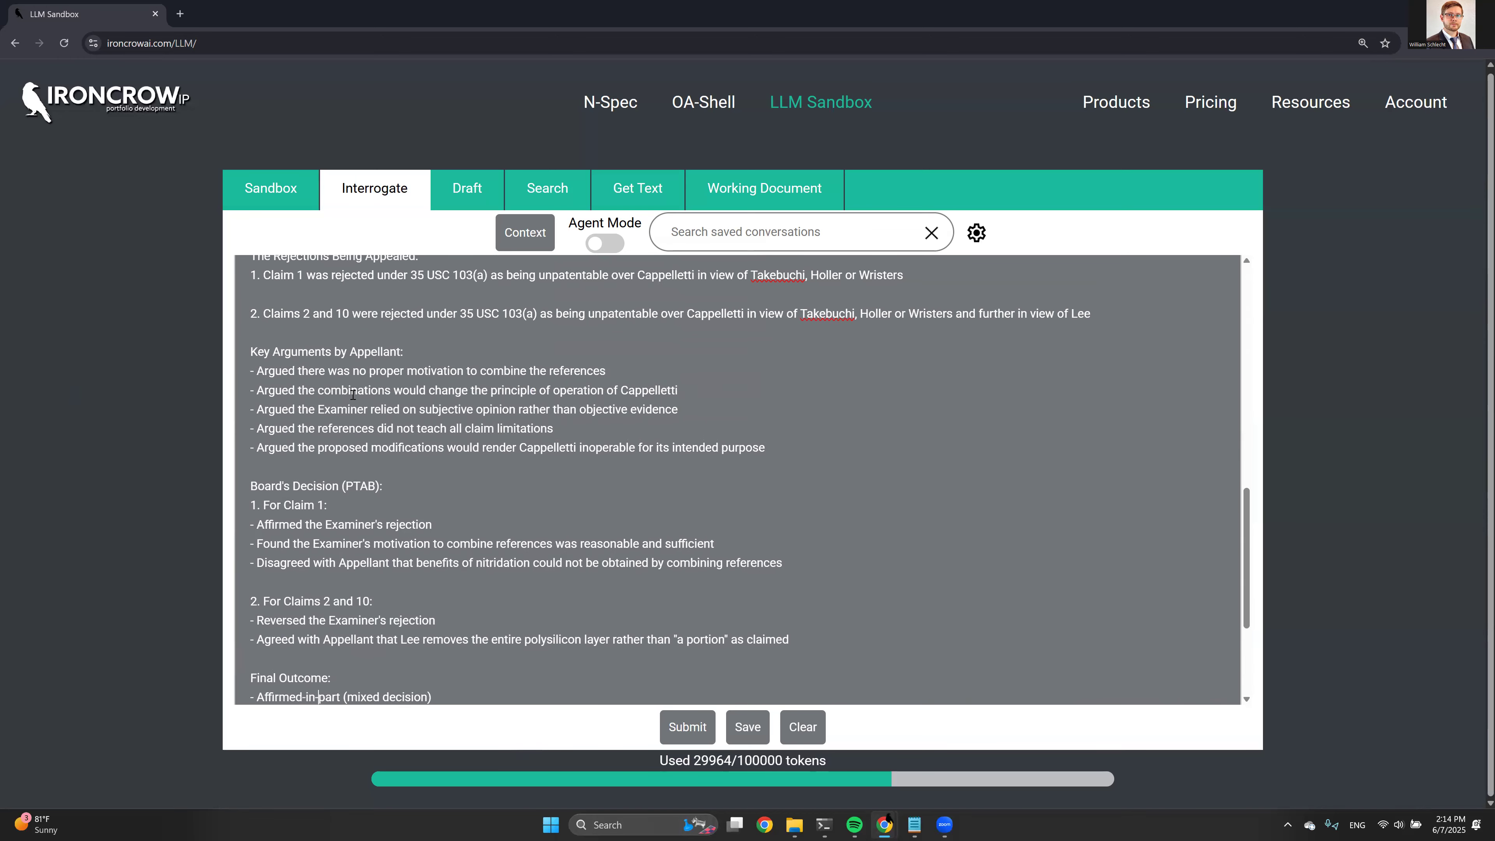
scroll(350, 399, down, 2)
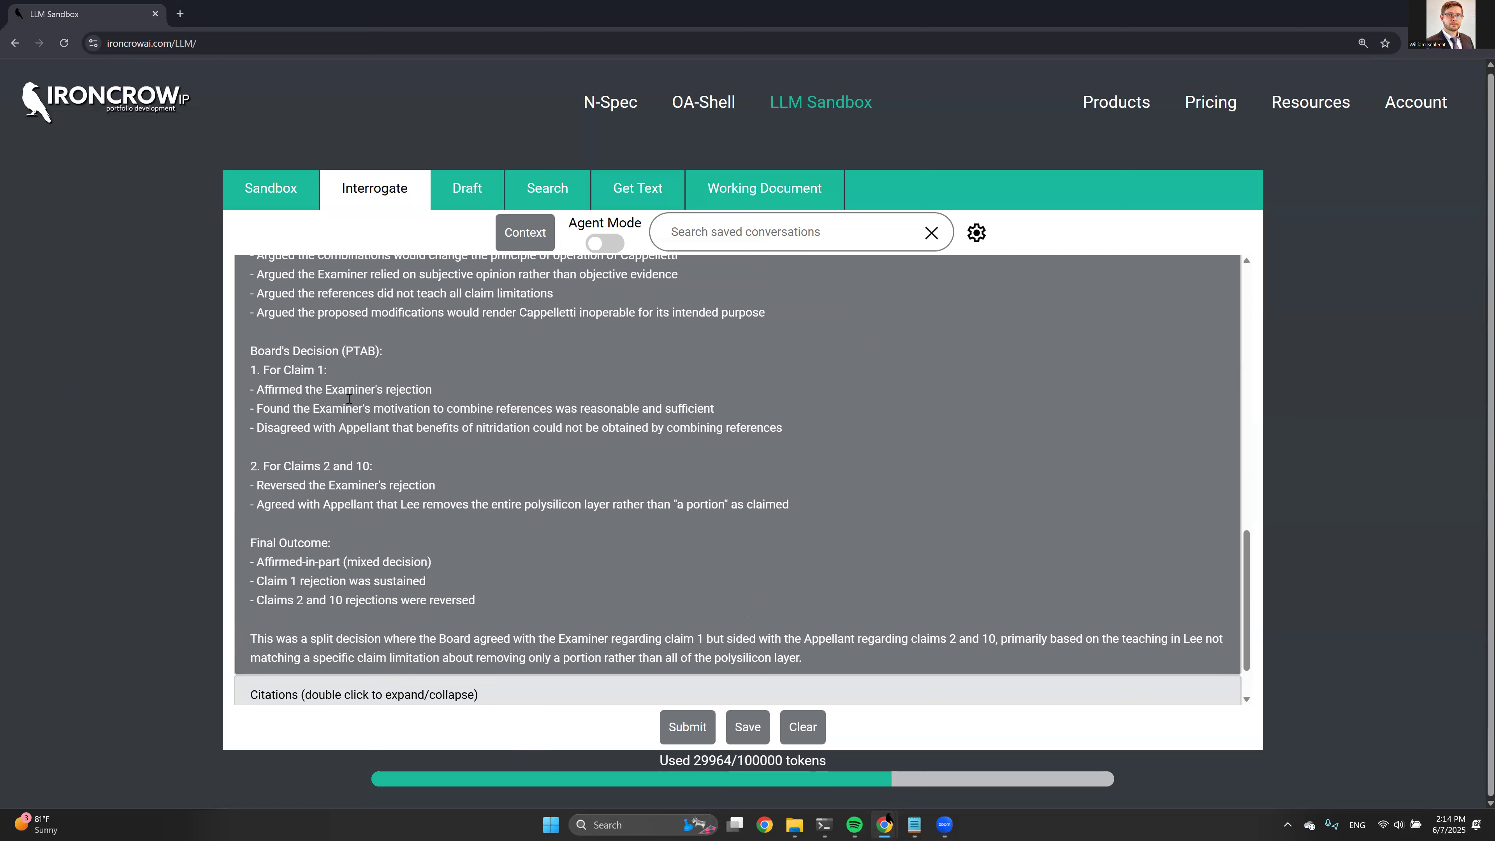
scroll(350, 399, up, 15)
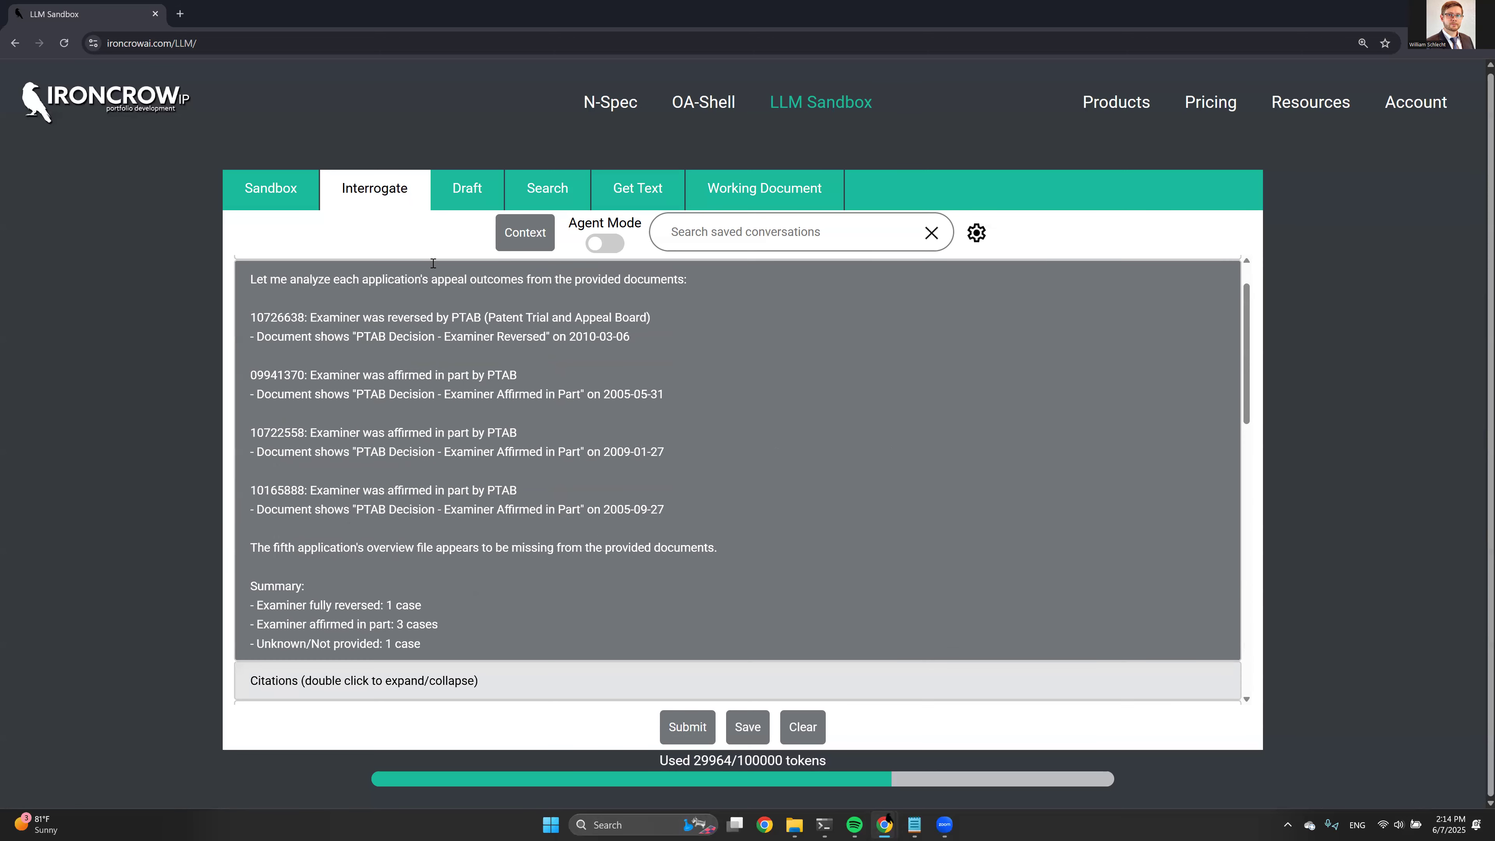
Go to the Search results for 09941370, the flash memory device, and cancel sending its documents.
click(533, 190)
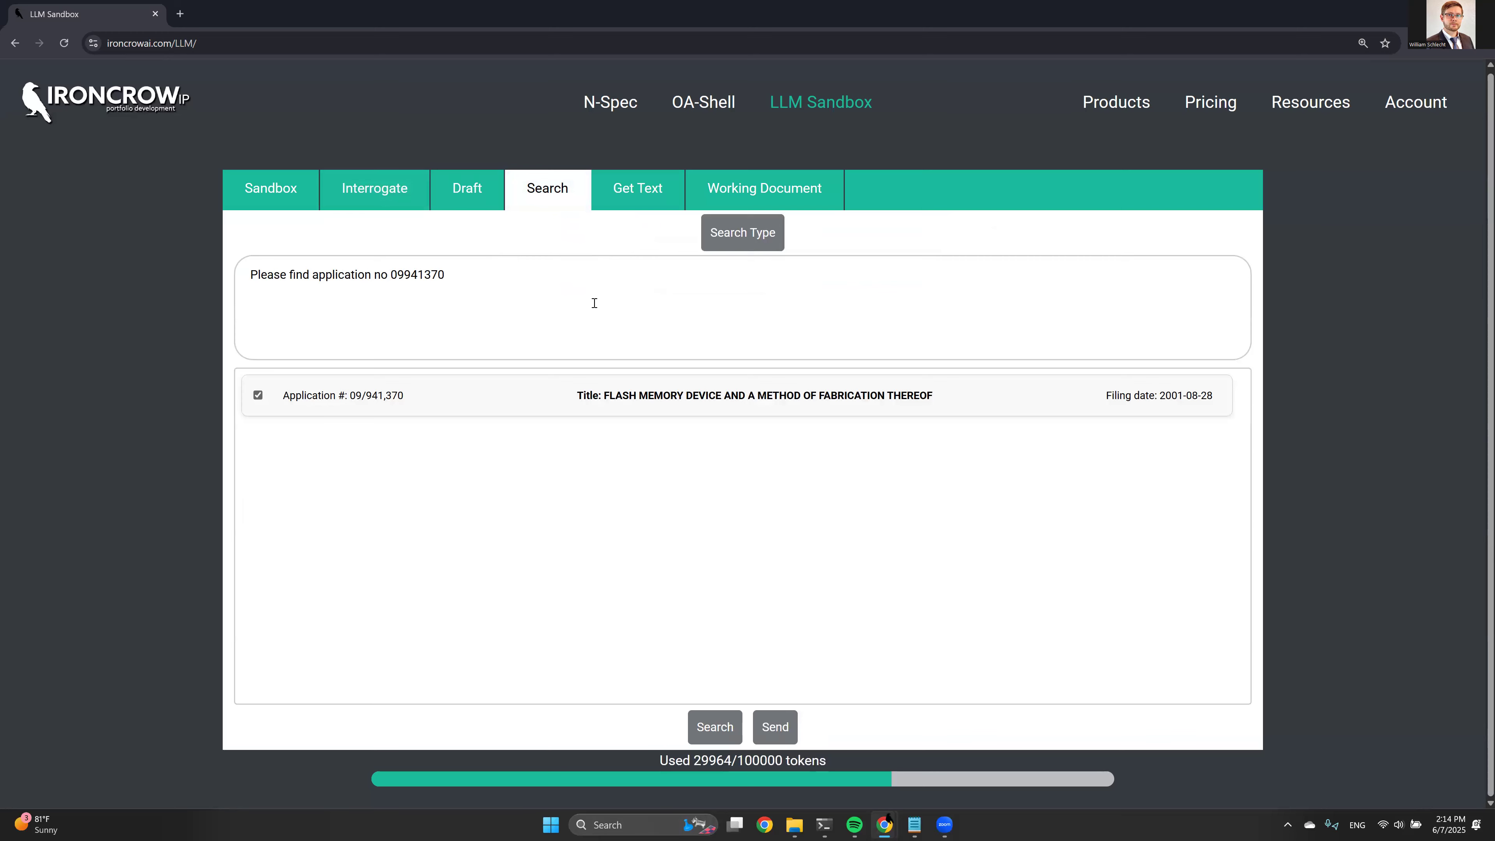
click(762, 728)
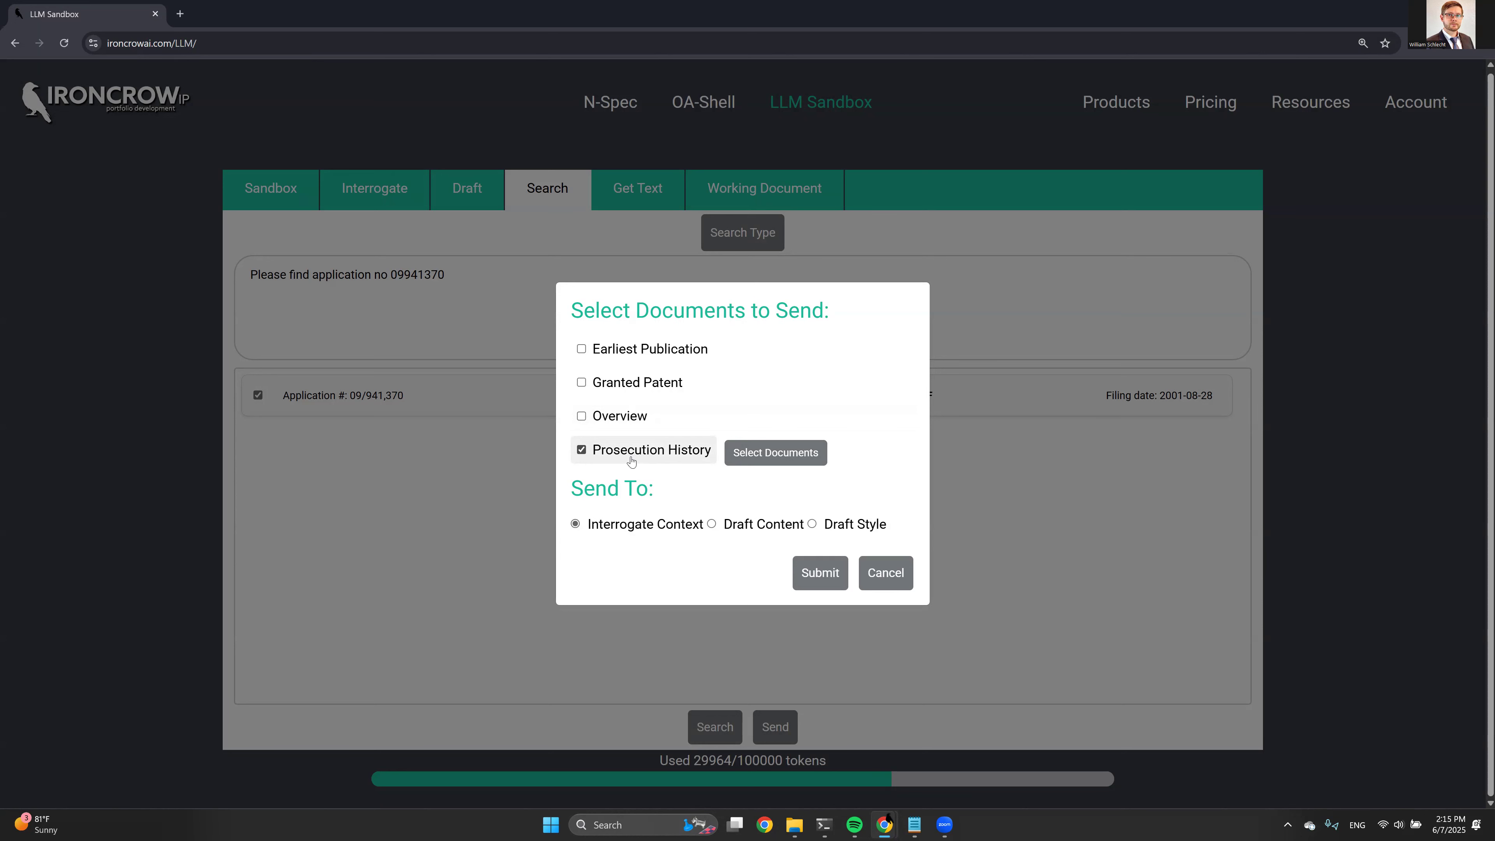
click(884, 573)
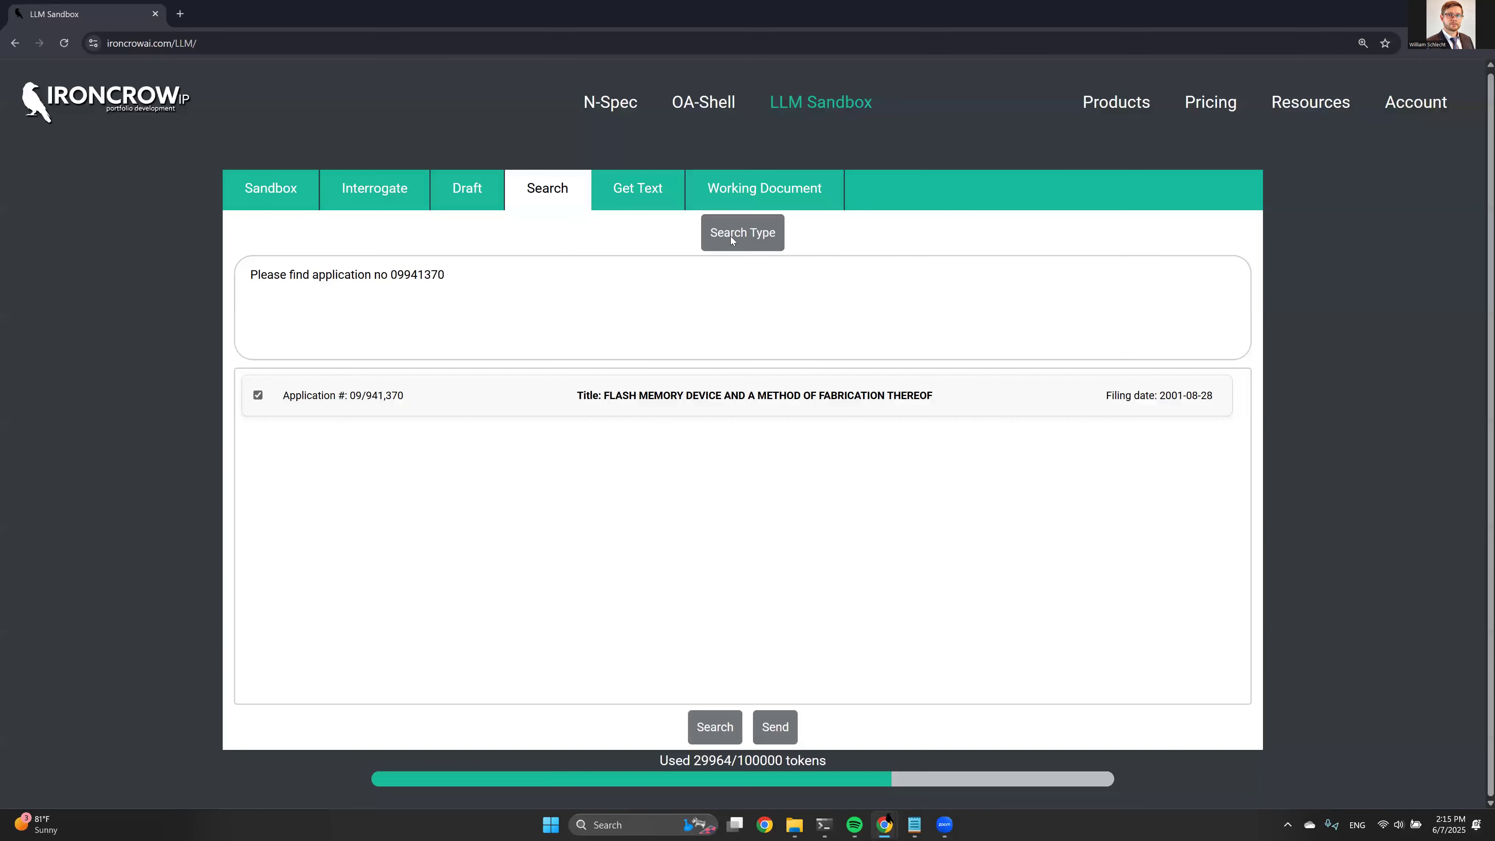
mouse_move(730, 237)
Back in the Interrogate chat, set the context to the MPEP knowledge base, dropping the 09941370 PDFs.
click(390, 196)
mouse_move(543, 242)
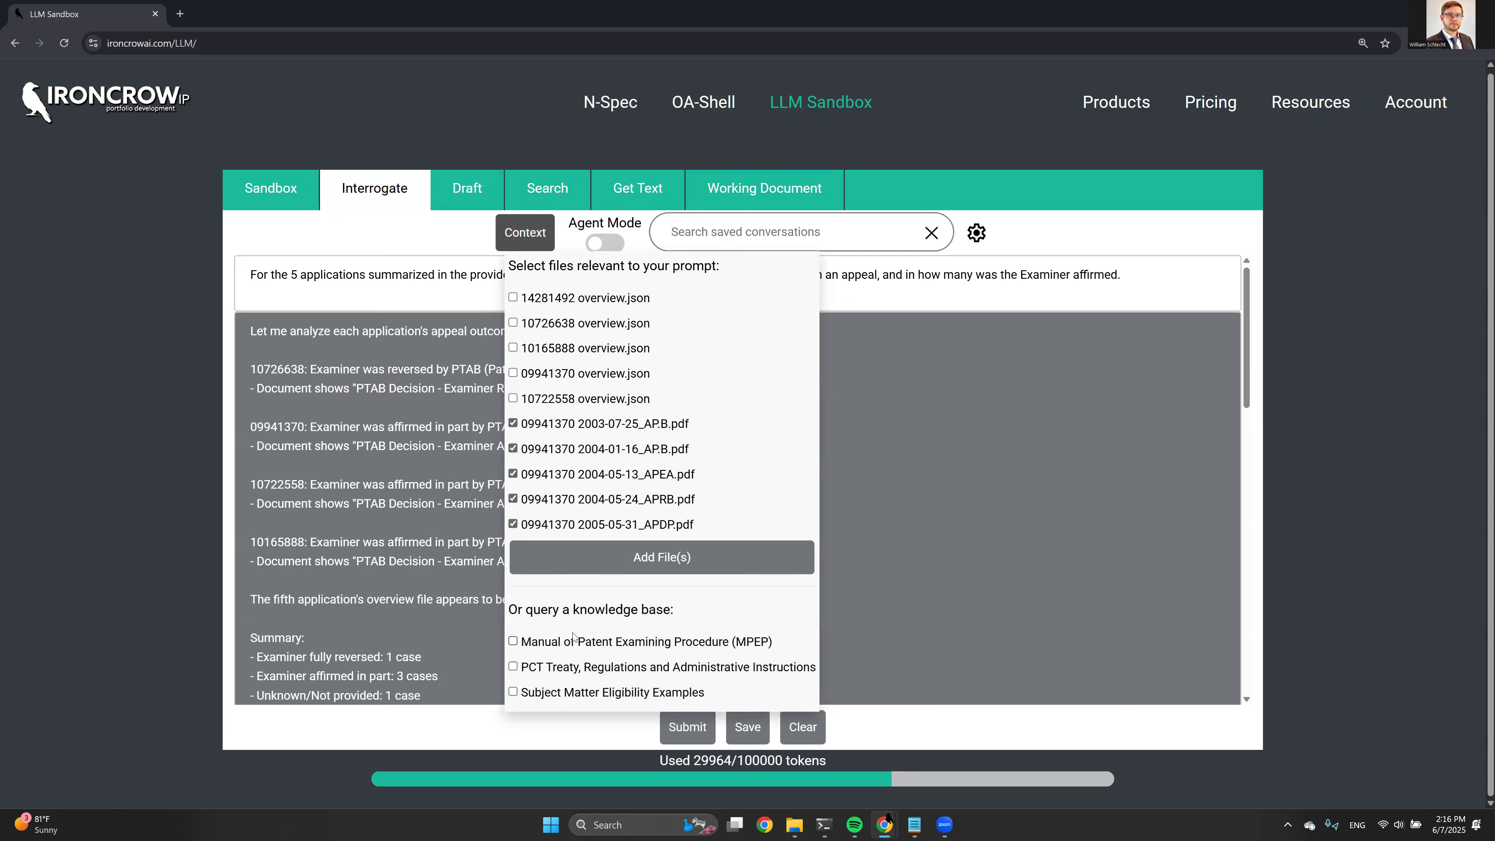
click(561, 641)
click(587, 641)
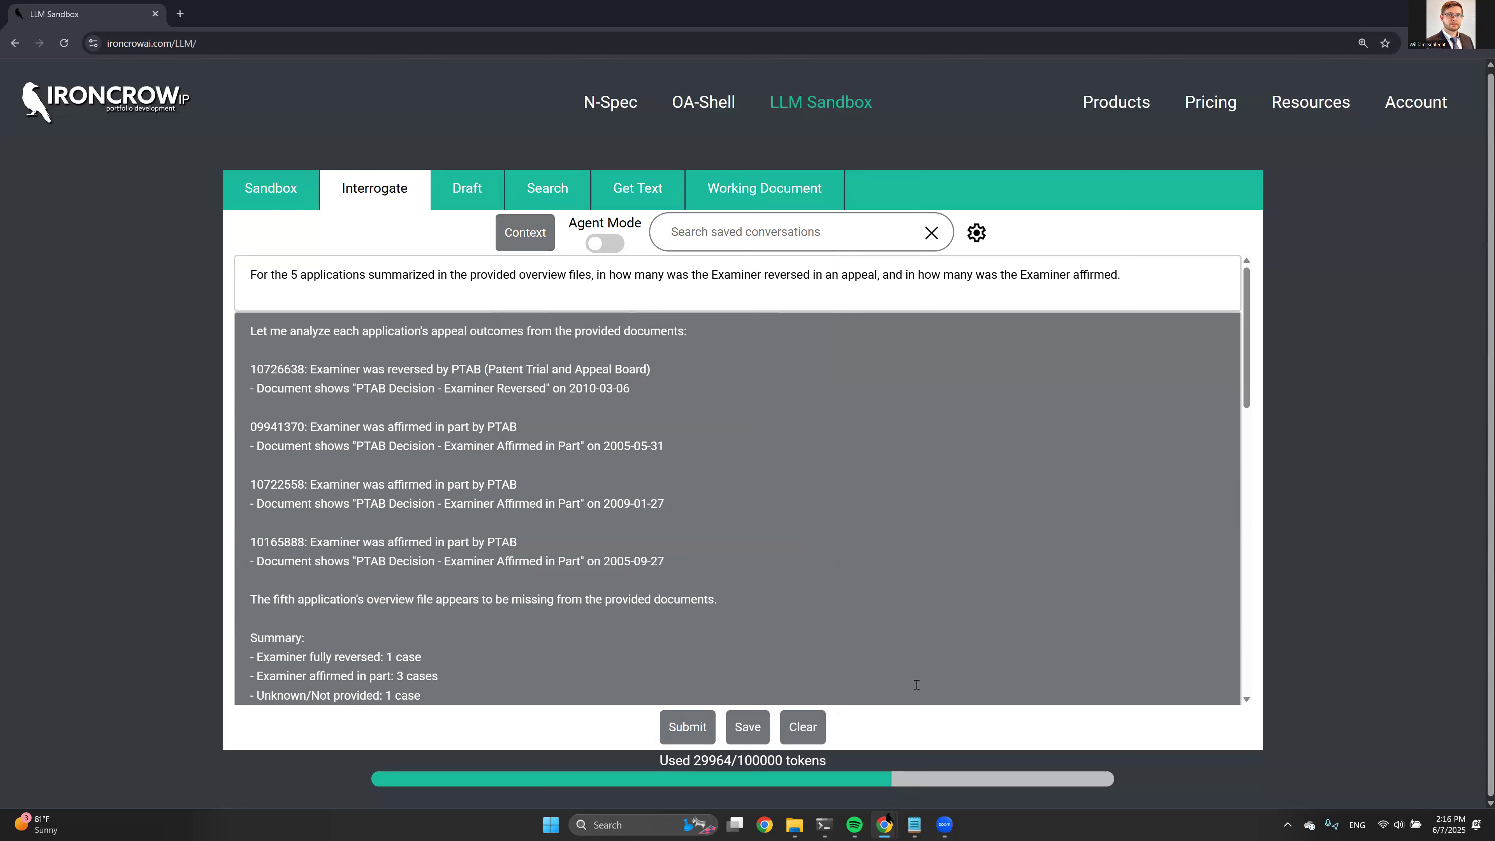
Bring the Zoom screen-sharing meeting window to the front from the taskbar.
mouse_move(944, 825)
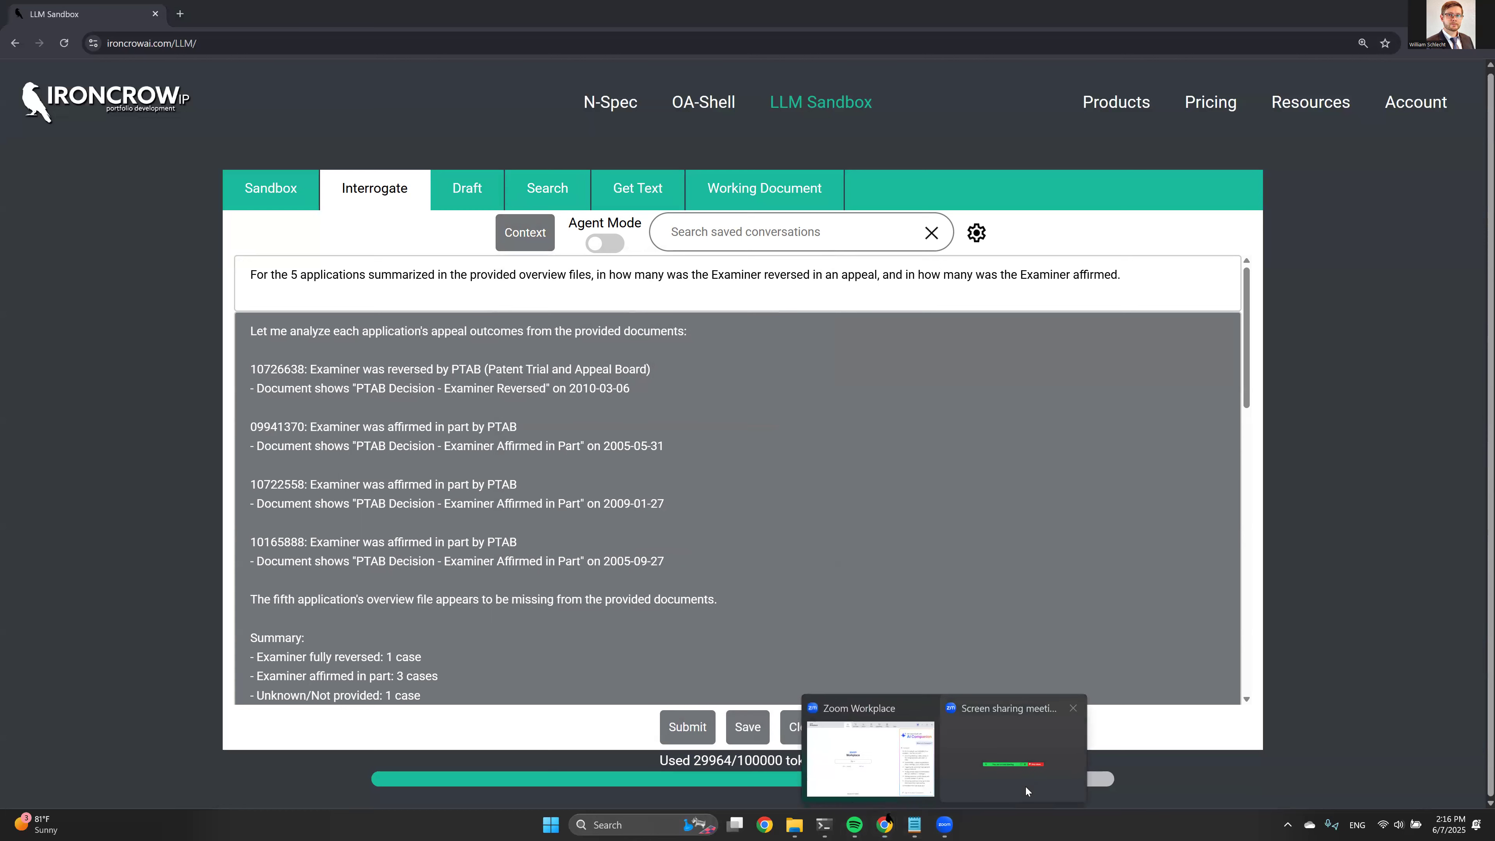
click(1002, 762)
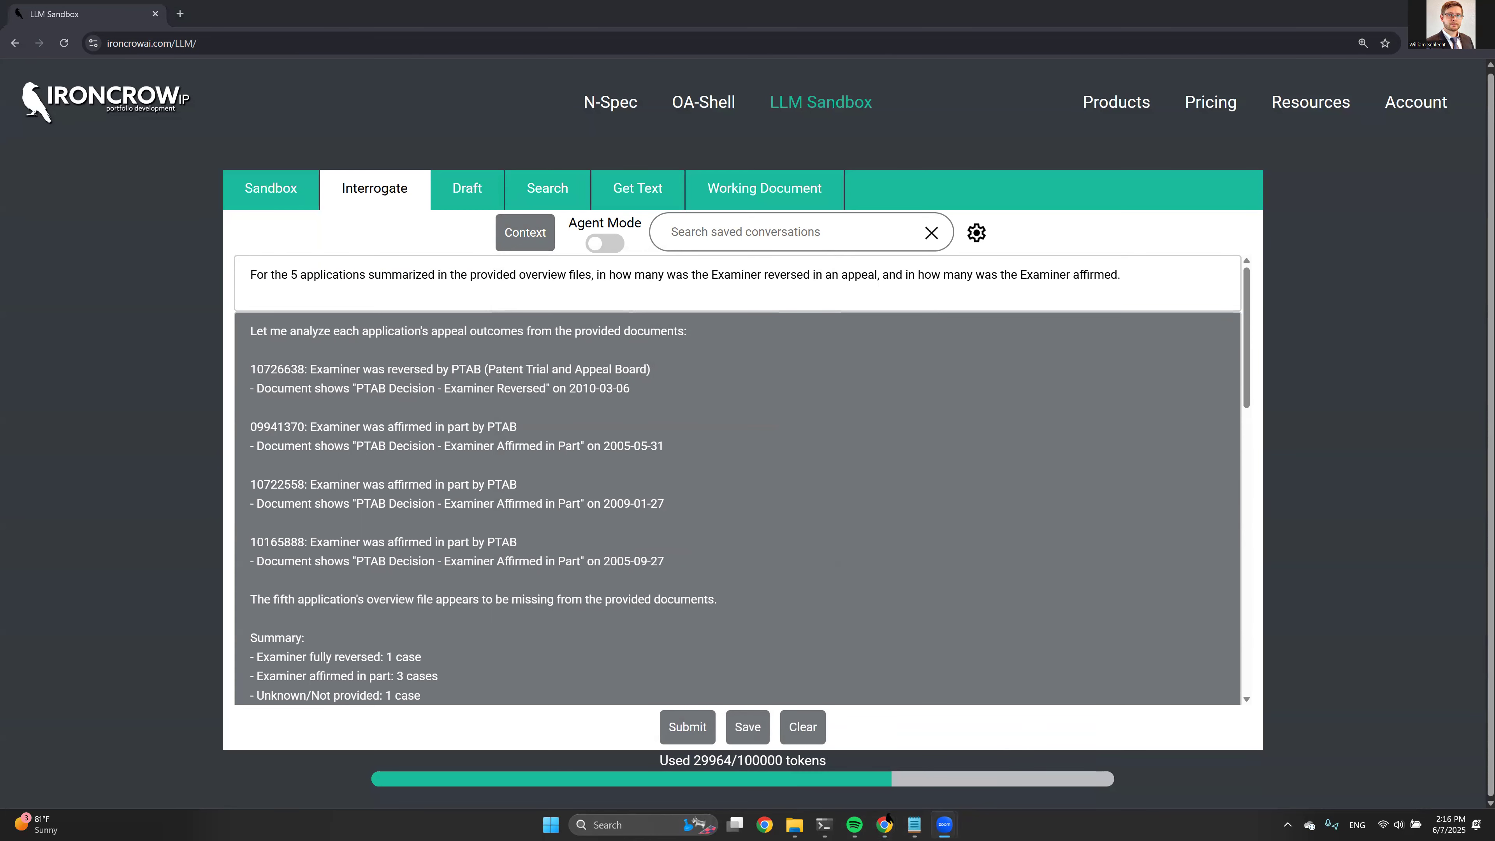